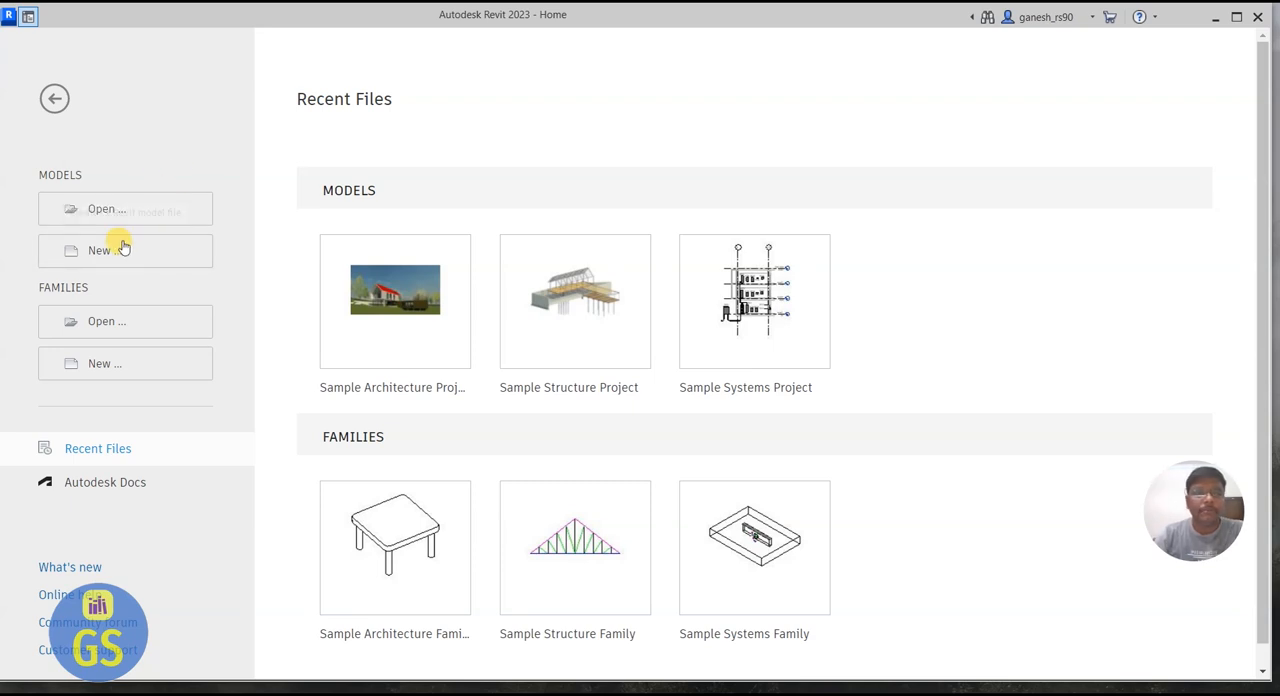
Step: Create a new project based on the Architectural Template
{"action": "left_click", "coordinate": [111, 258]}
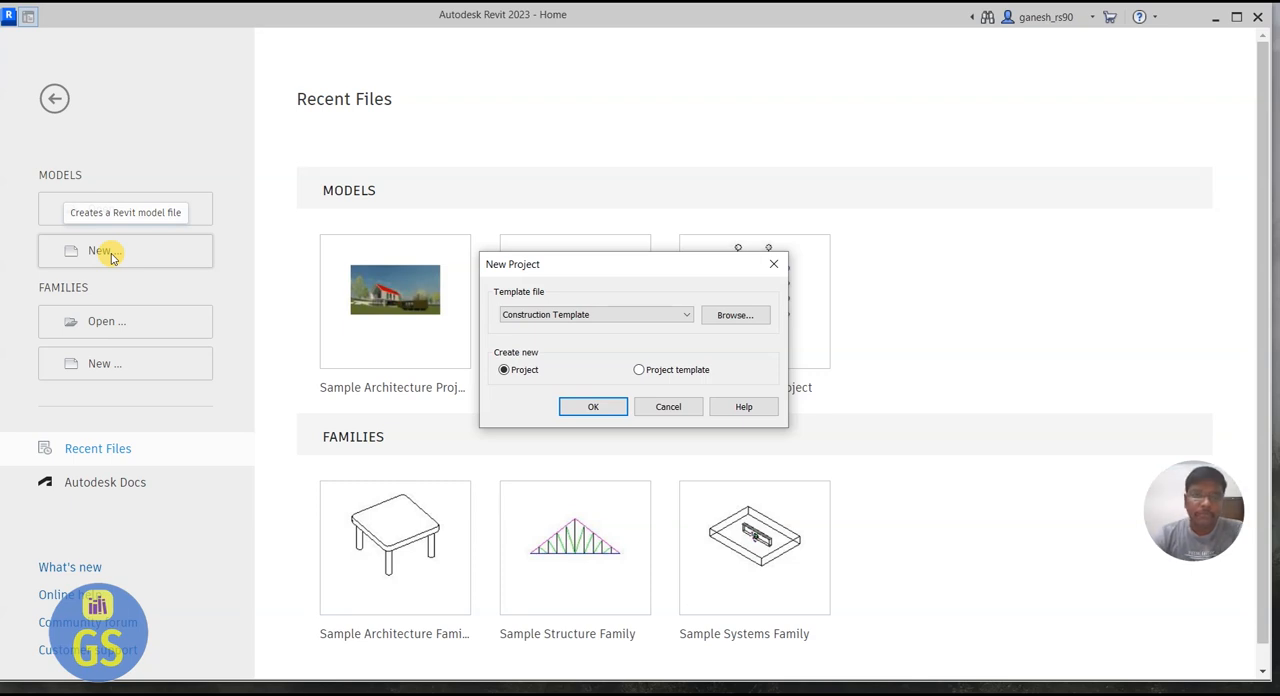
{"action": "left_click", "coordinate": [548, 313]}
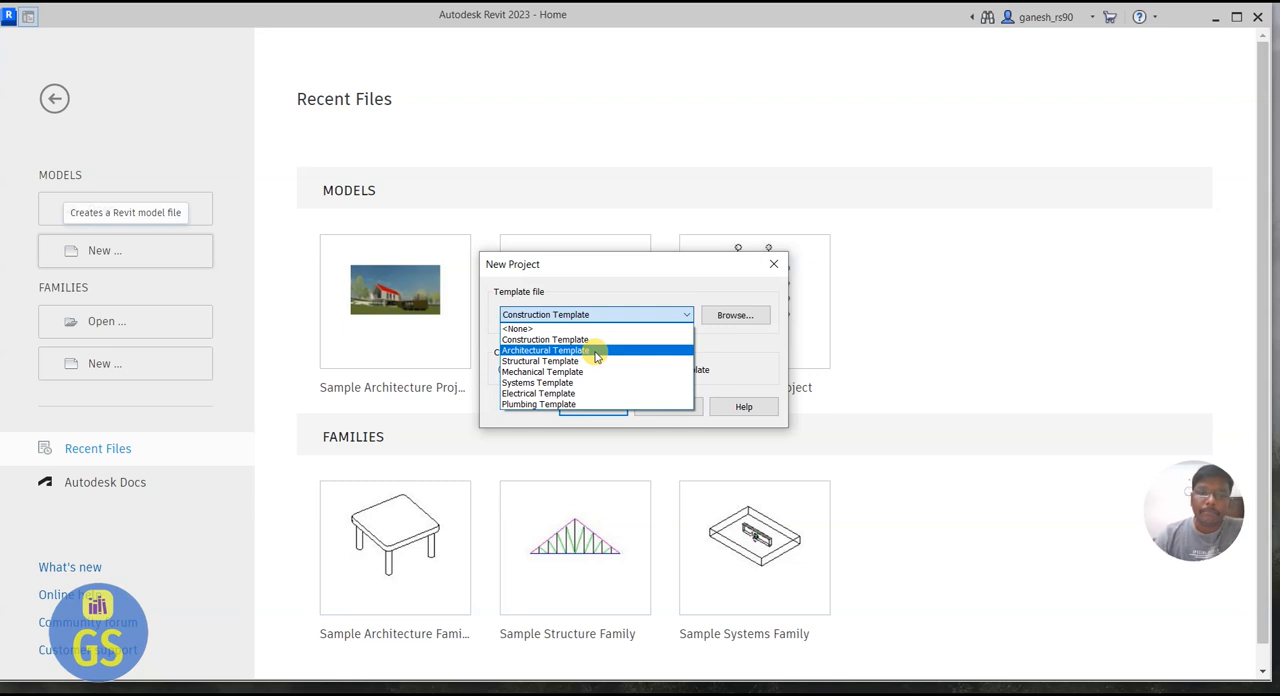
{"action": "left_click", "coordinate": [595, 350]}
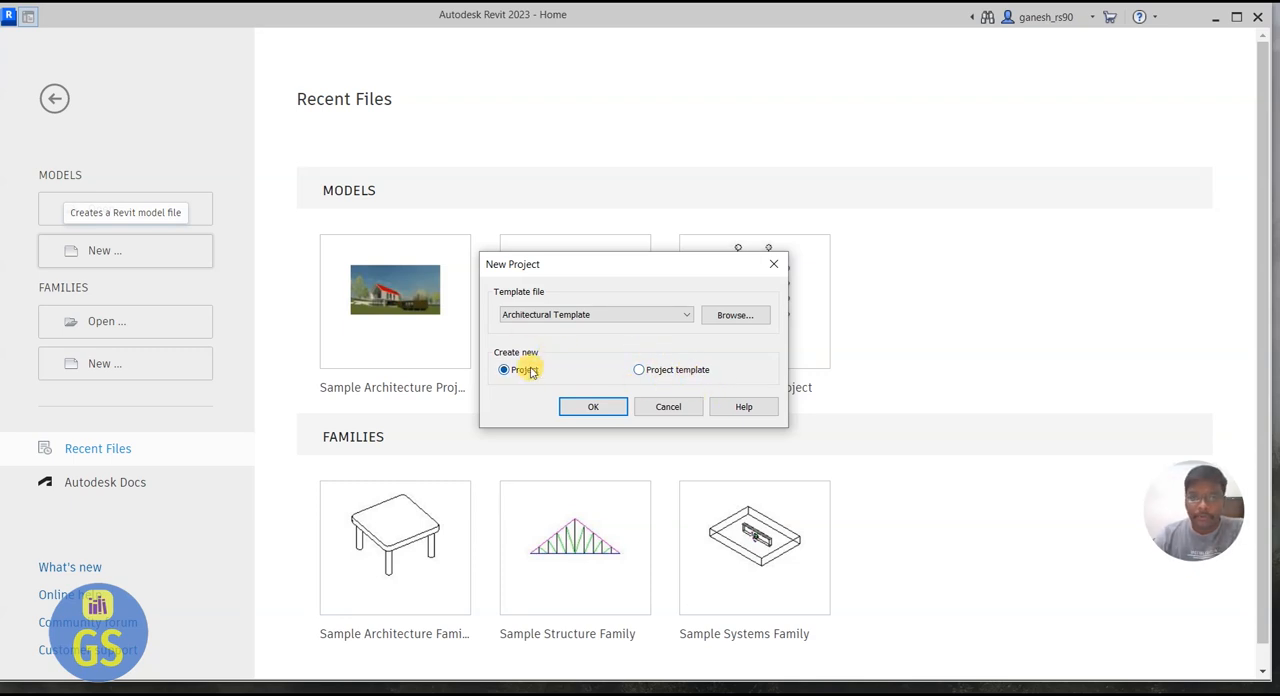
{"action": "left_click", "coordinate": [590, 407]}
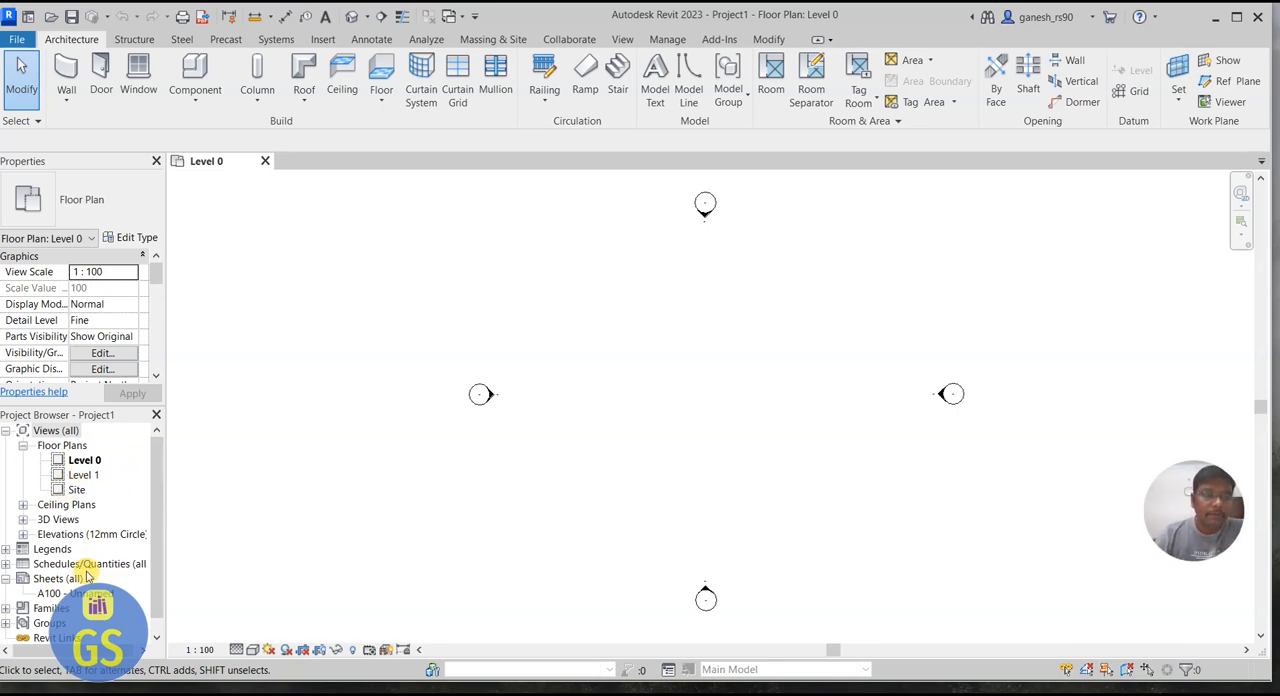
Step: Look through the project's view list and the file commands for saving and exporting
{"action": "left_click_drag", "start_coordinate": [157, 476], "coordinate": [152, 530]}
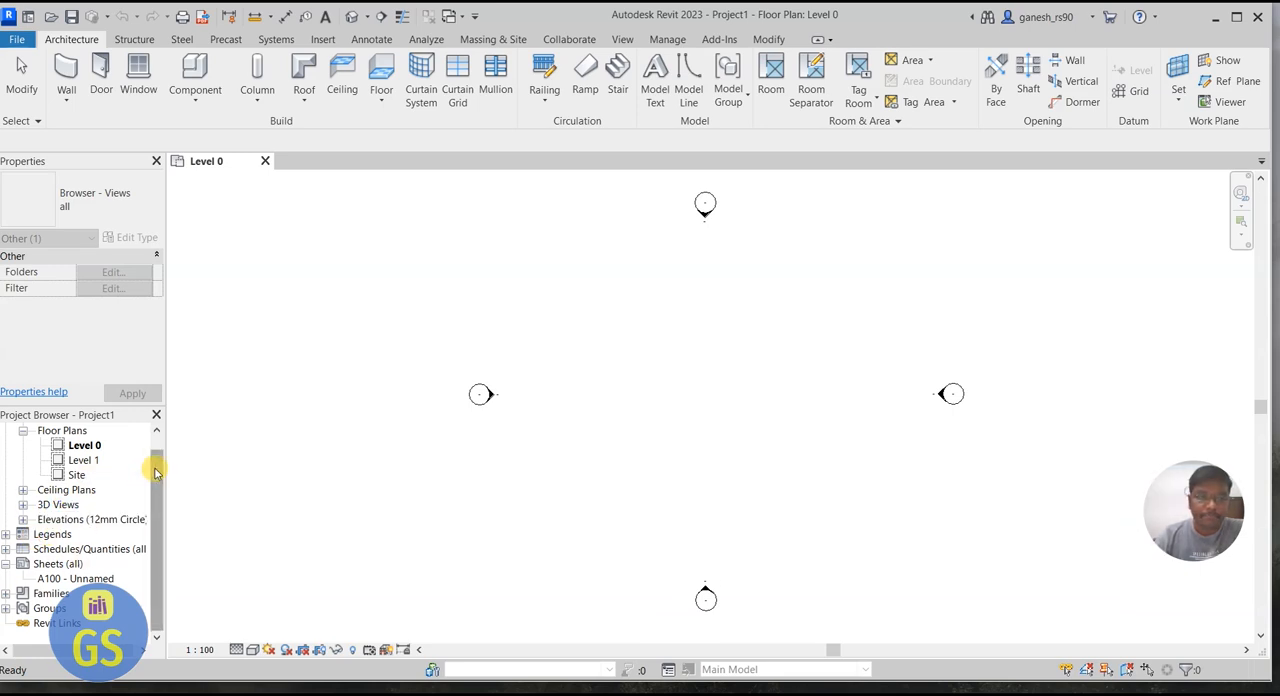
{"action": "left_click_drag", "start_coordinate": [157, 466], "coordinate": [157, 437]}
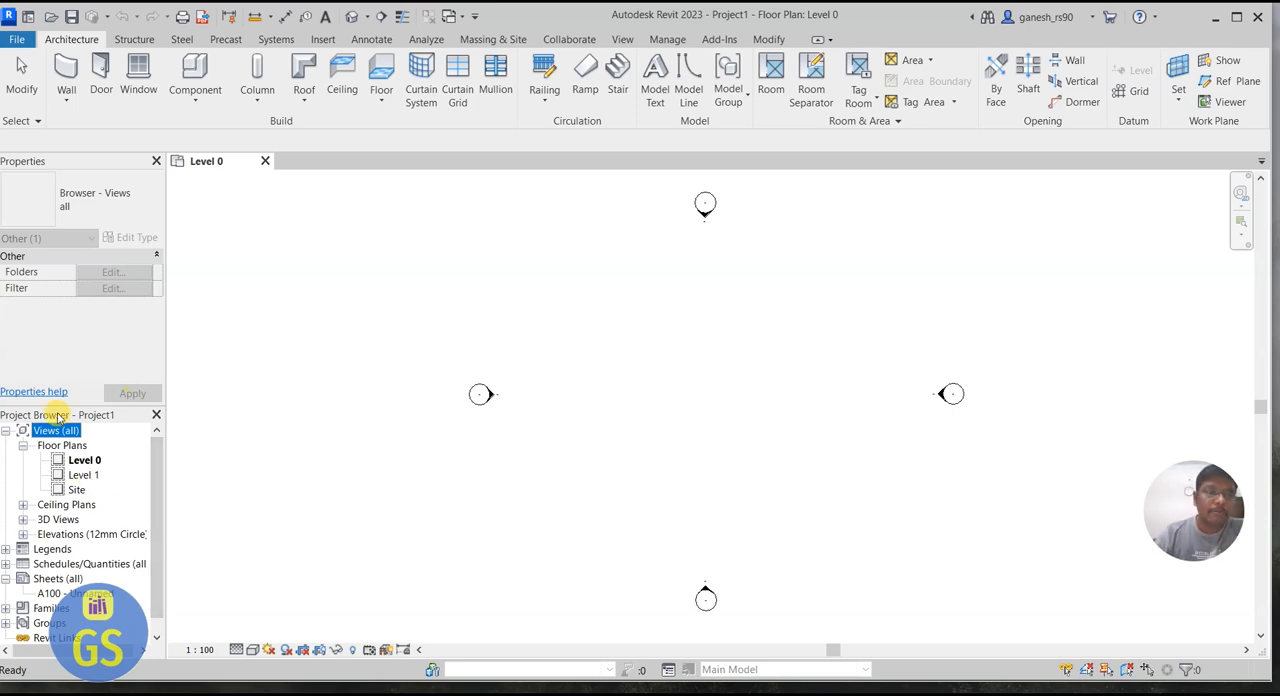
{"action": "left_click", "coordinate": [80, 461]}
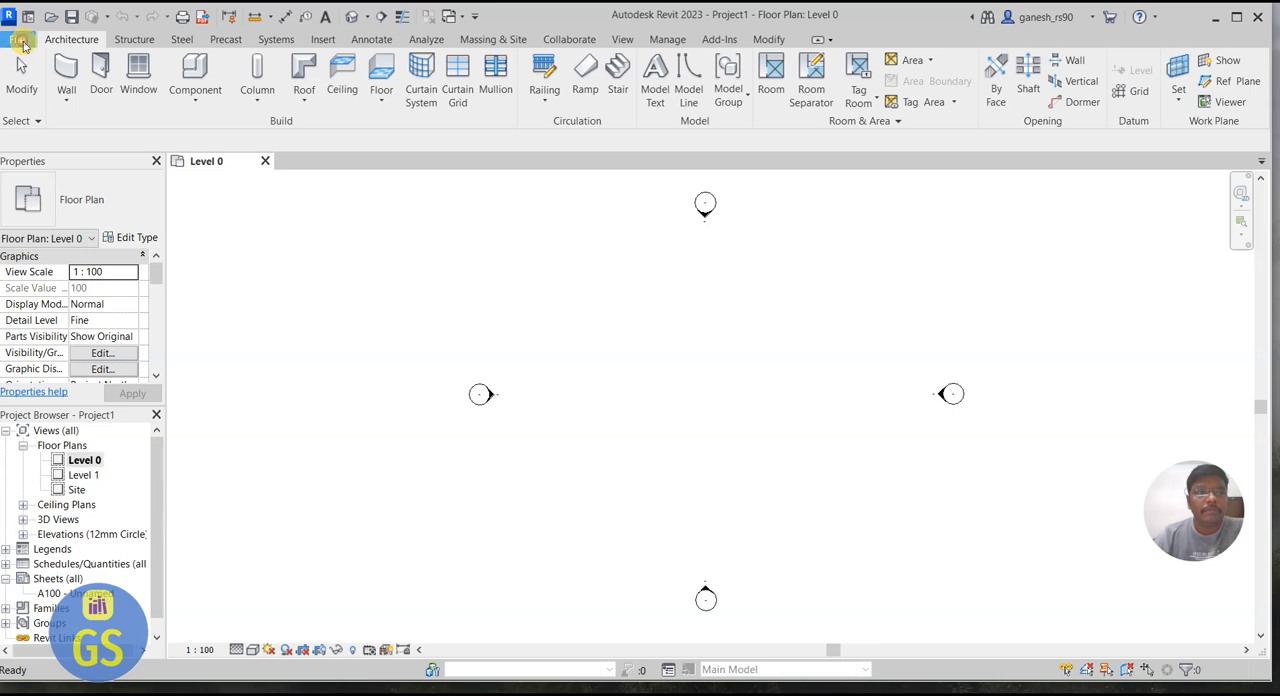
{"action": "left_click", "coordinate": [18, 40]}
{"action": "mouse_move", "coordinate": [74, 105]}
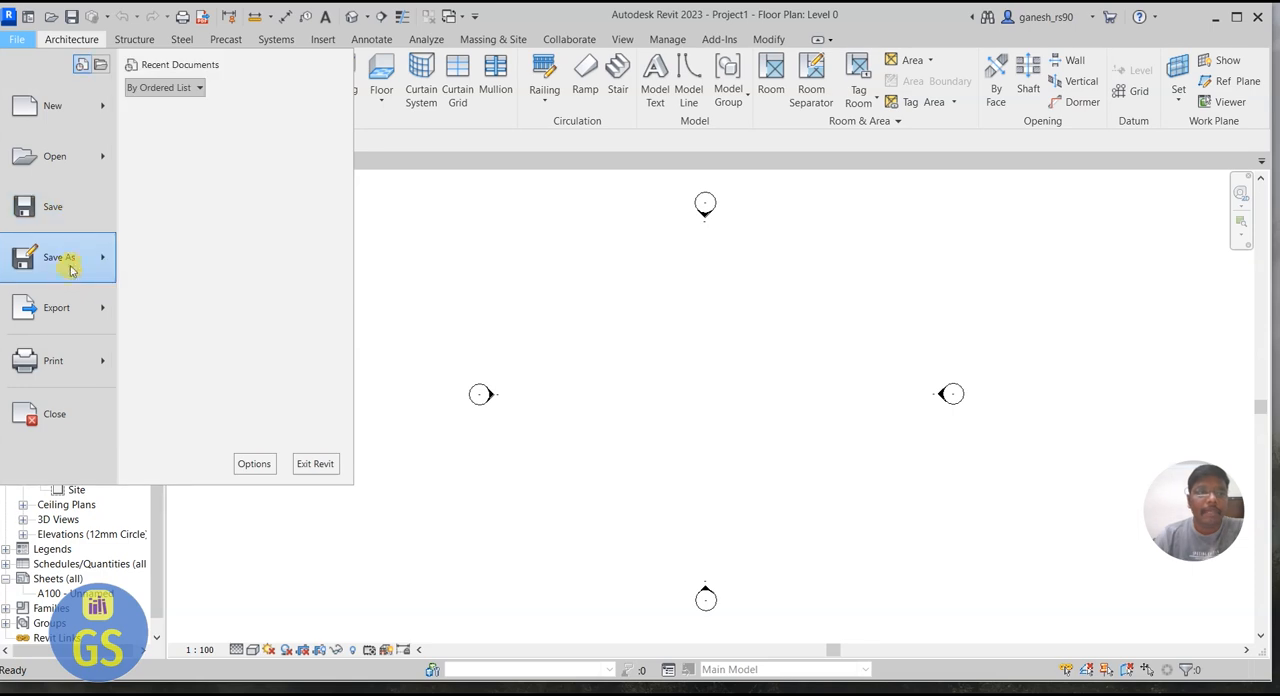
{"action": "mouse_move", "coordinate": [72, 268]}
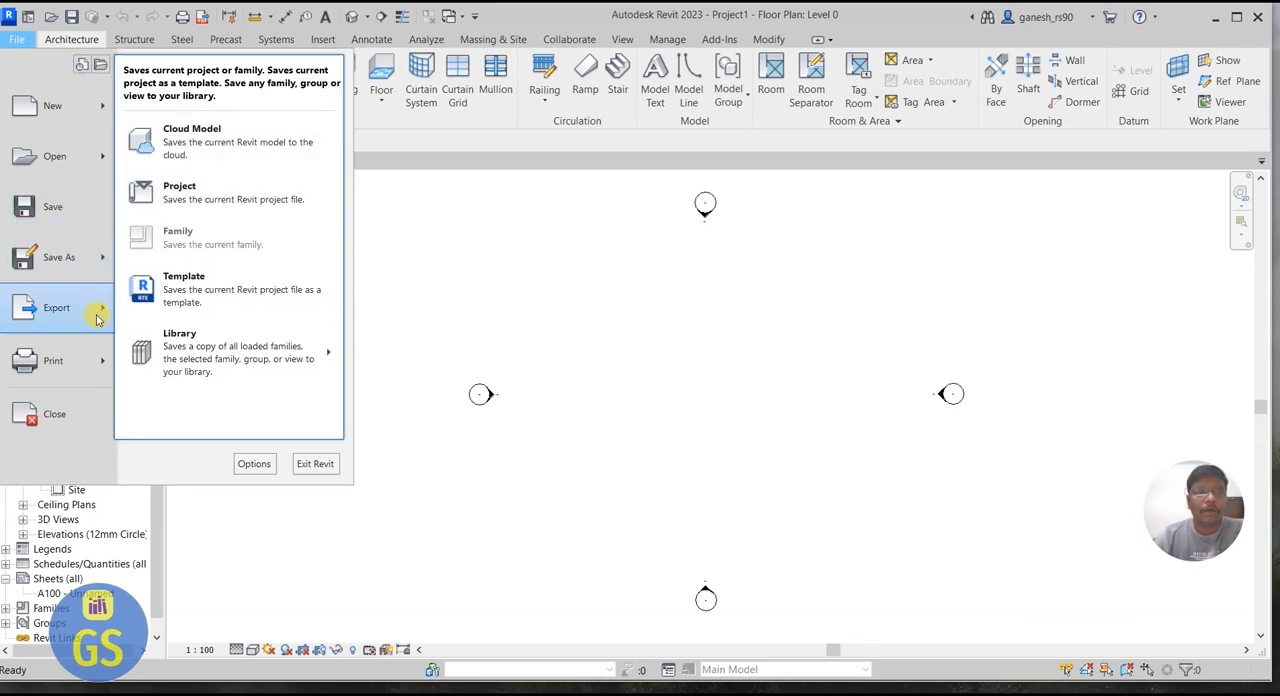
{"action": "mouse_move", "coordinate": [97, 318]}
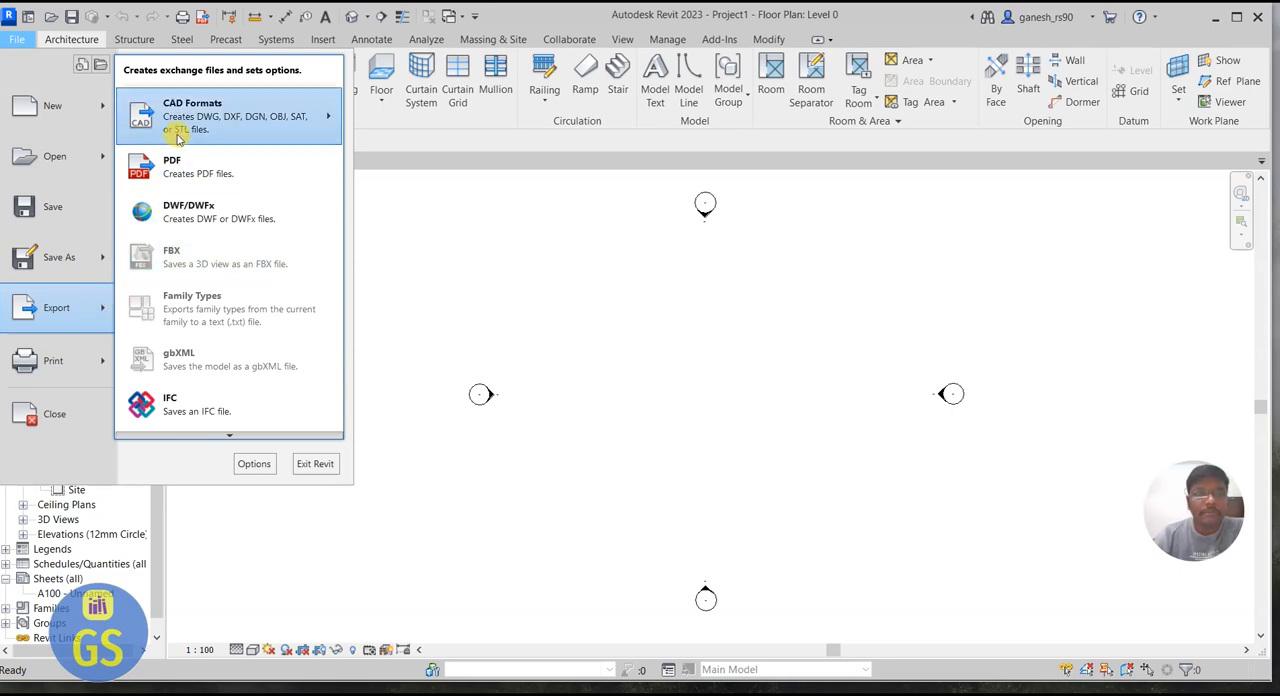
{"action": "mouse_move", "coordinate": [296, 134]}
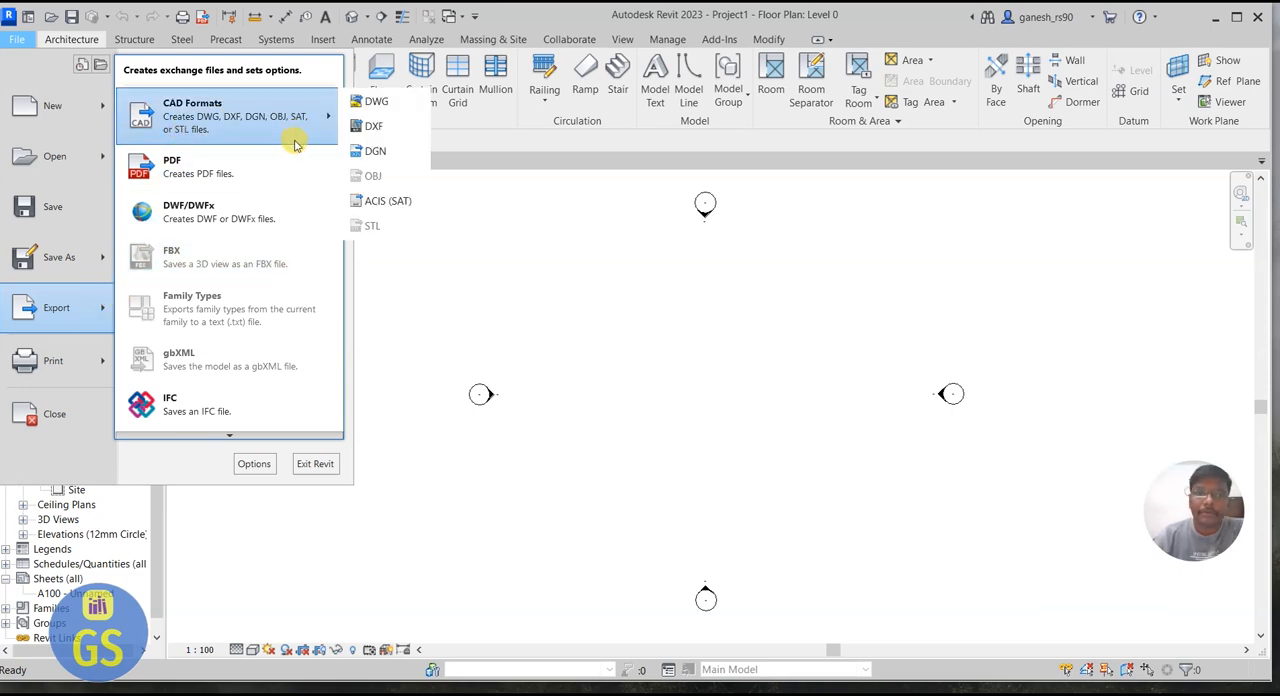
{"action": "left_click", "coordinate": [59, 42]}
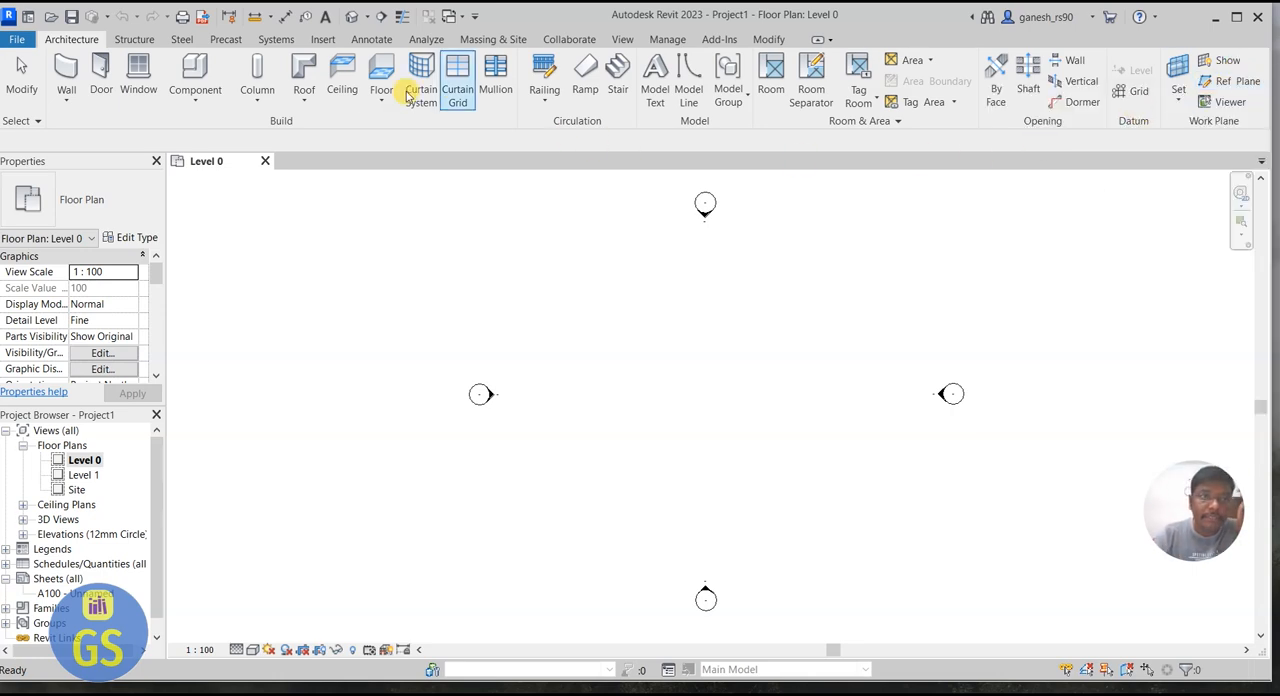
Step: Review the available command sets for structure, steel, precast, systems, inserting, annotation, analysis, massing, collaboration, views, project management and modifying
{"action": "left_click", "coordinate": [150, 42]}
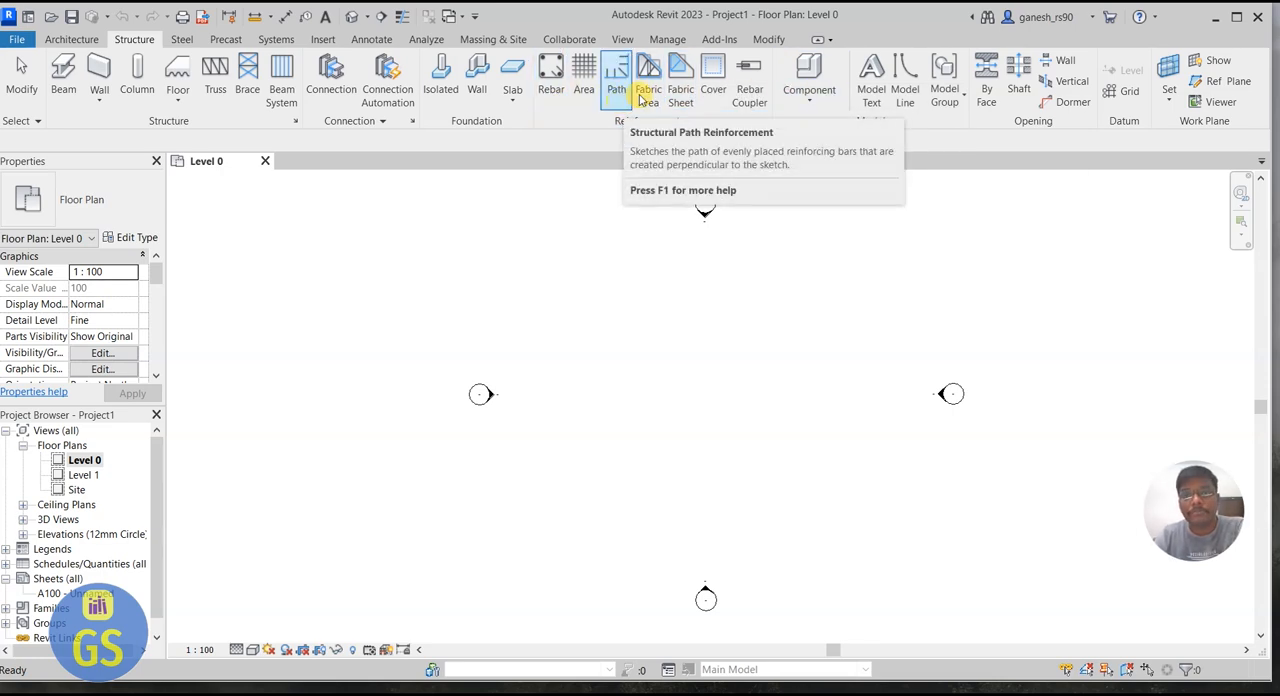
{"action": "left_click", "coordinate": [181, 39]}
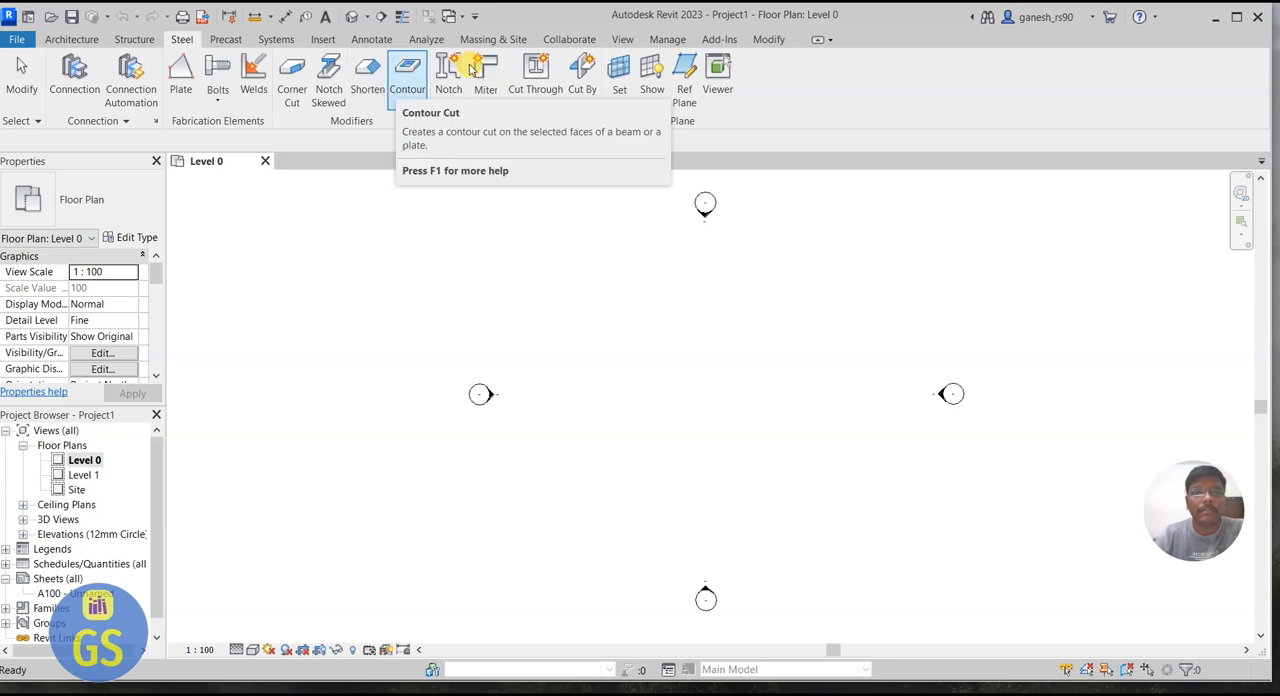
{"action": "left_click", "coordinate": [238, 40]}
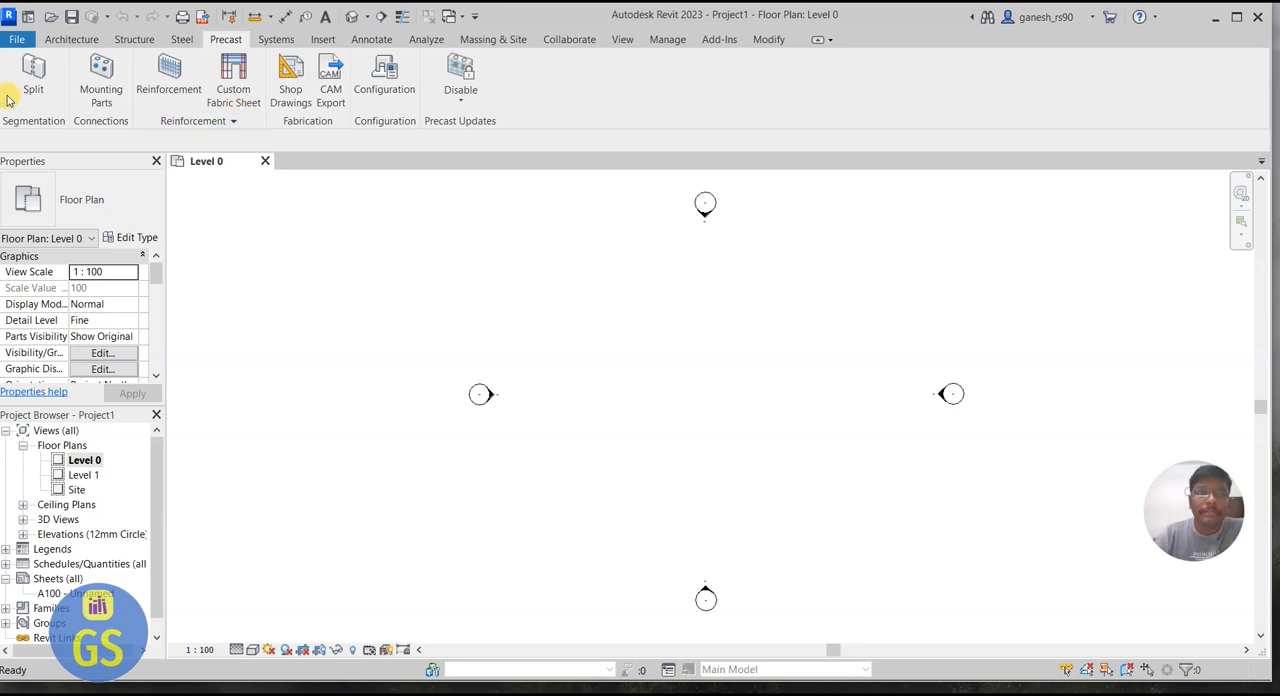
{"action": "left_click", "coordinate": [272, 44]}
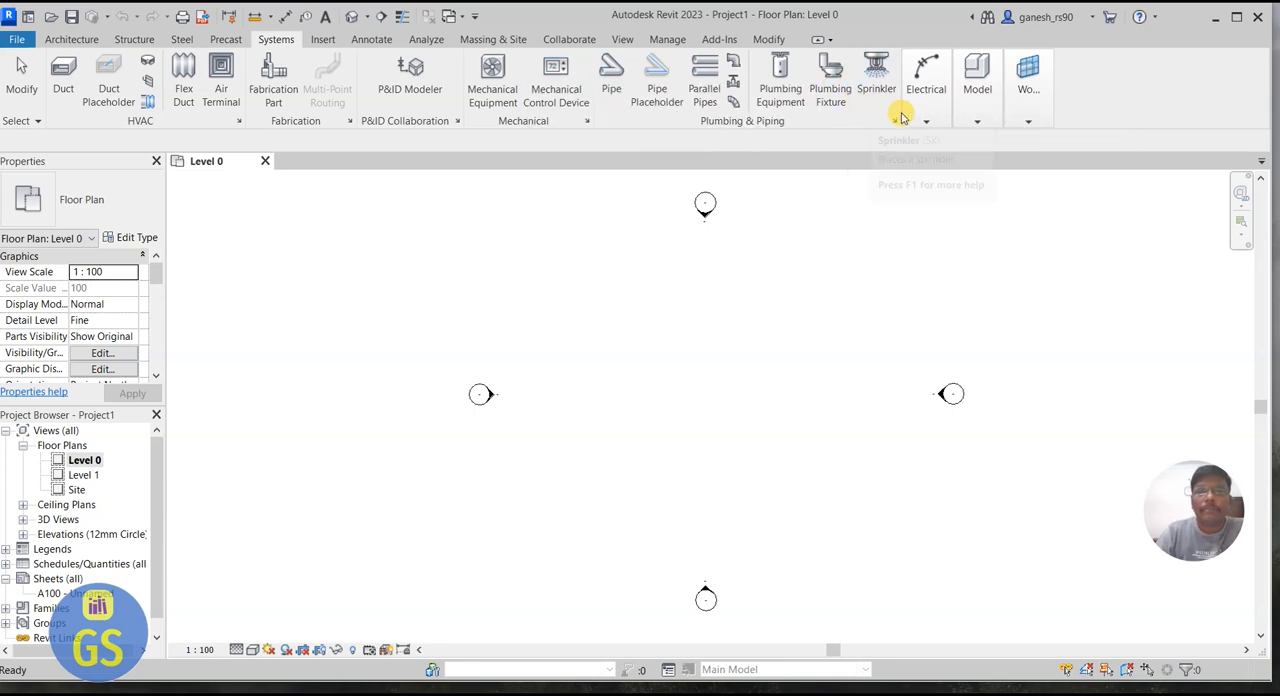
{"action": "mouse_move", "coordinate": [920, 126]}
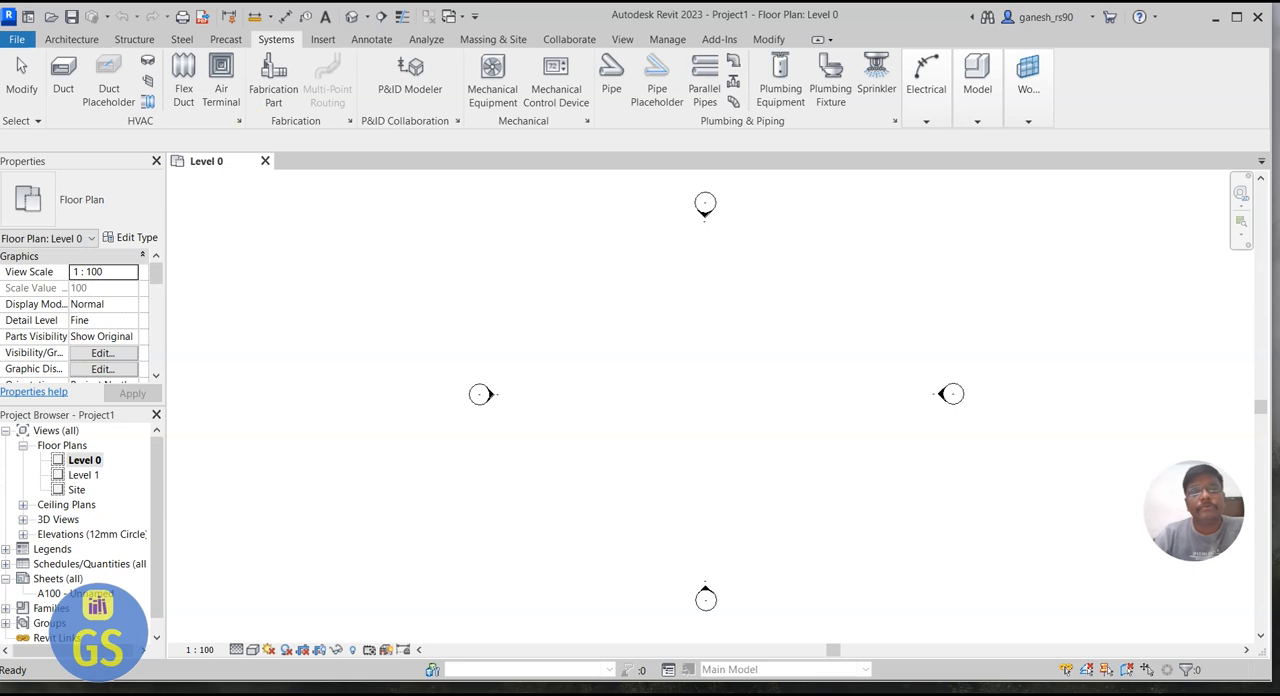
{"action": "left_click", "coordinate": [324, 40]}
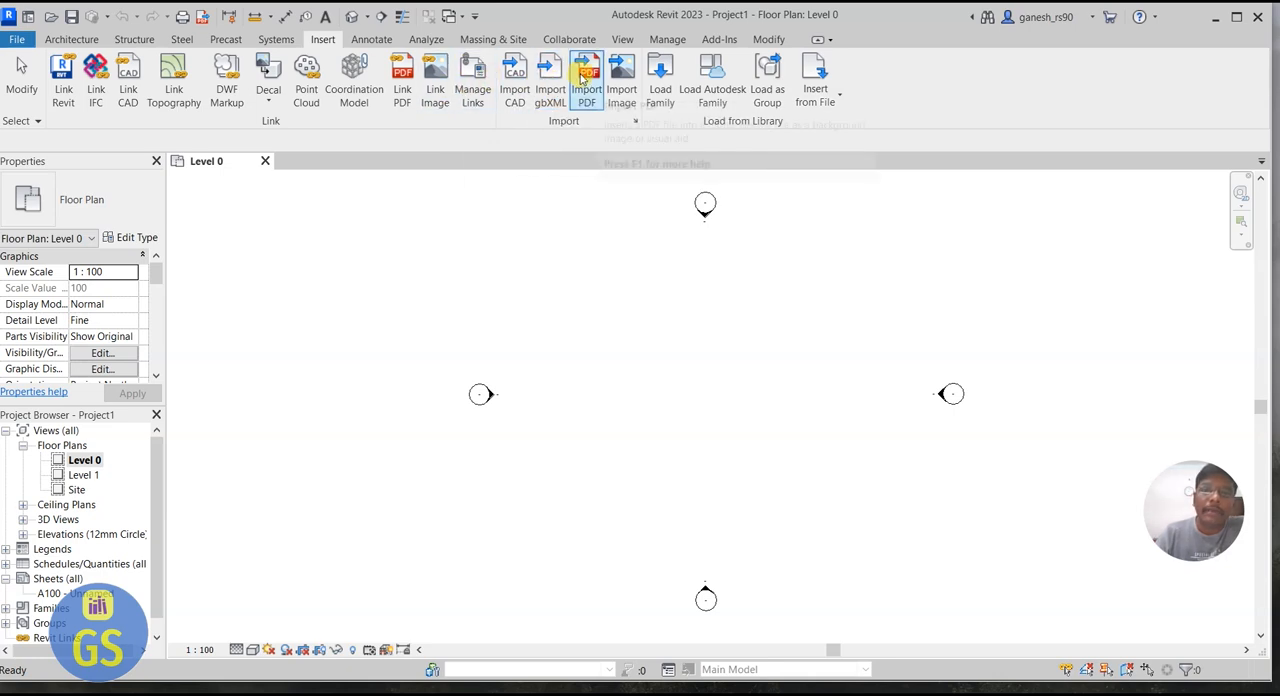
{"action": "left_click", "coordinate": [371, 40]}
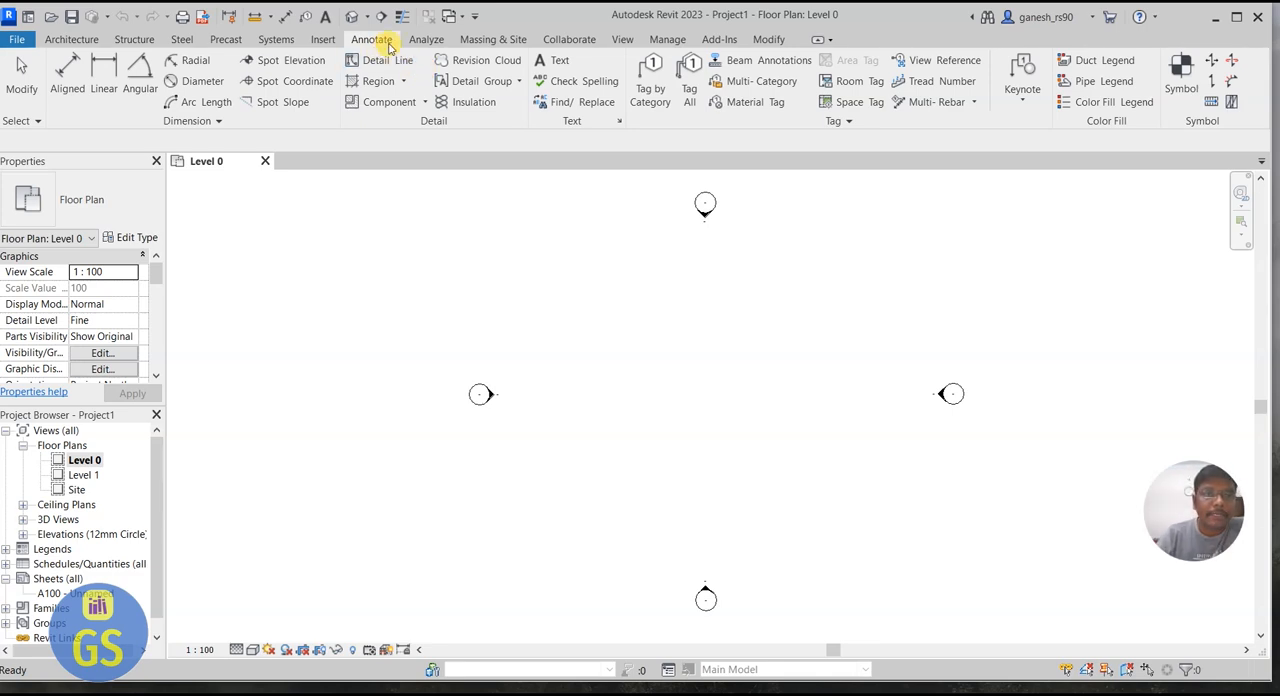
{"action": "left_click", "coordinate": [427, 40]}
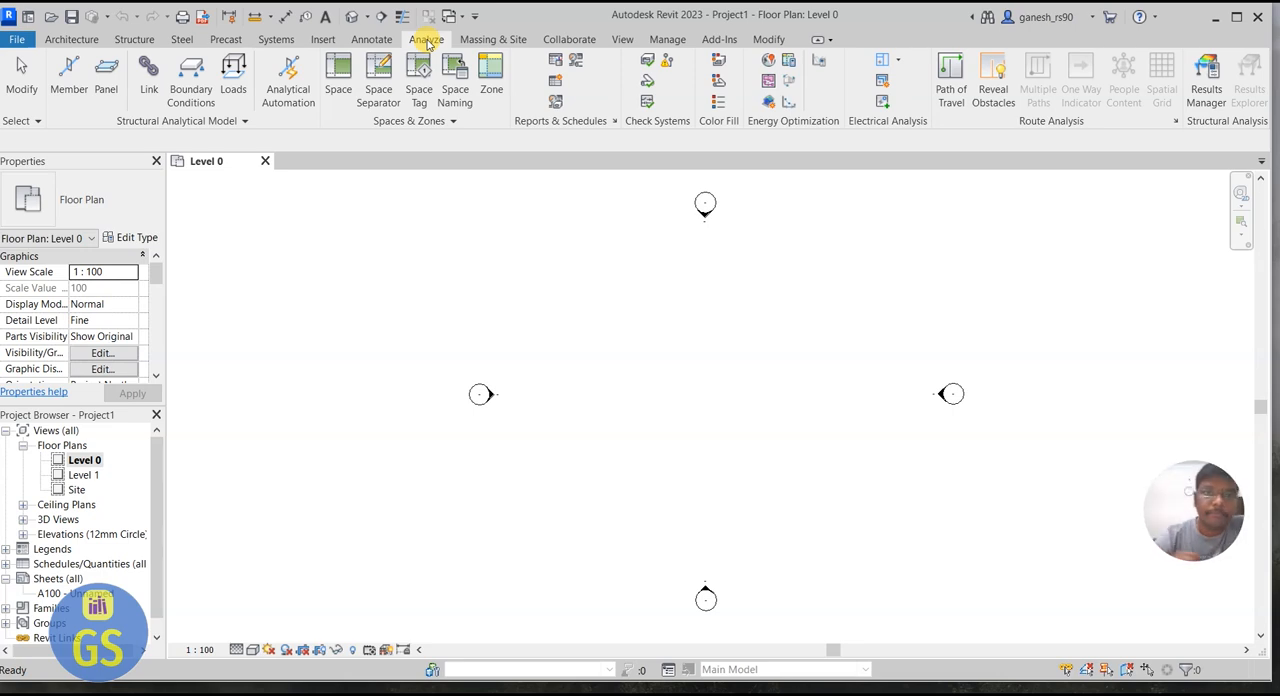
{"action": "left_click", "coordinate": [488, 40]}
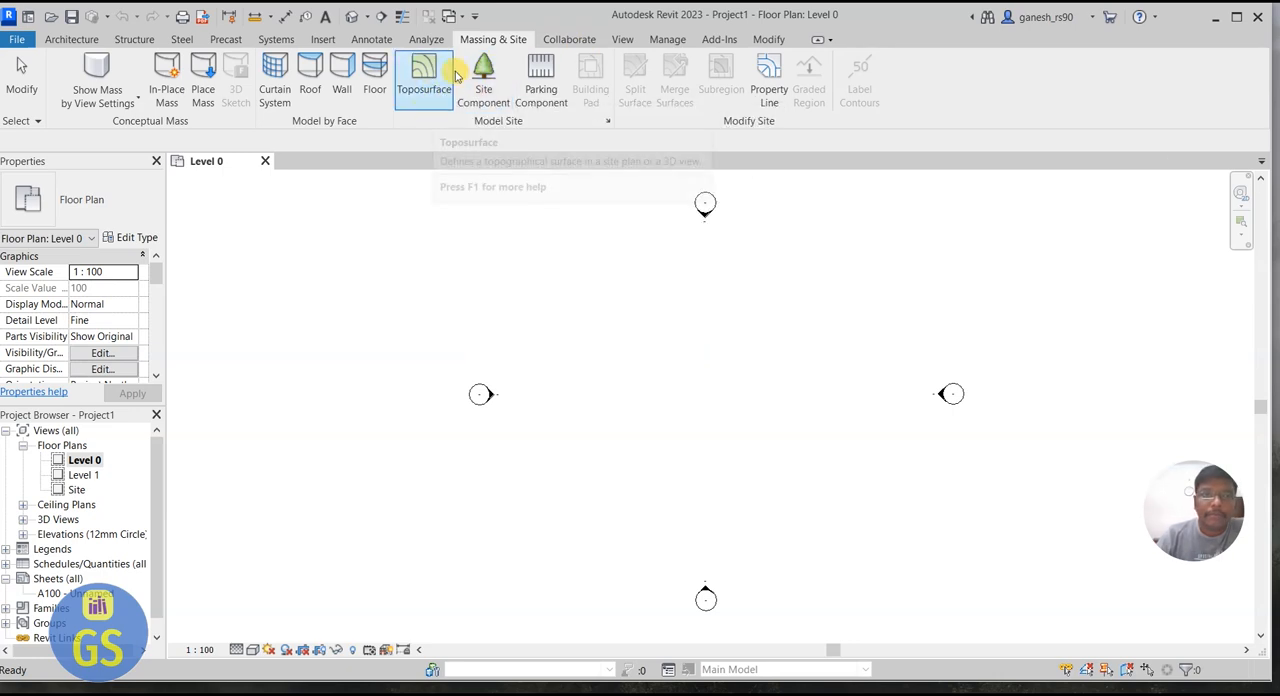
{"action": "left_click", "coordinate": [569, 39]}
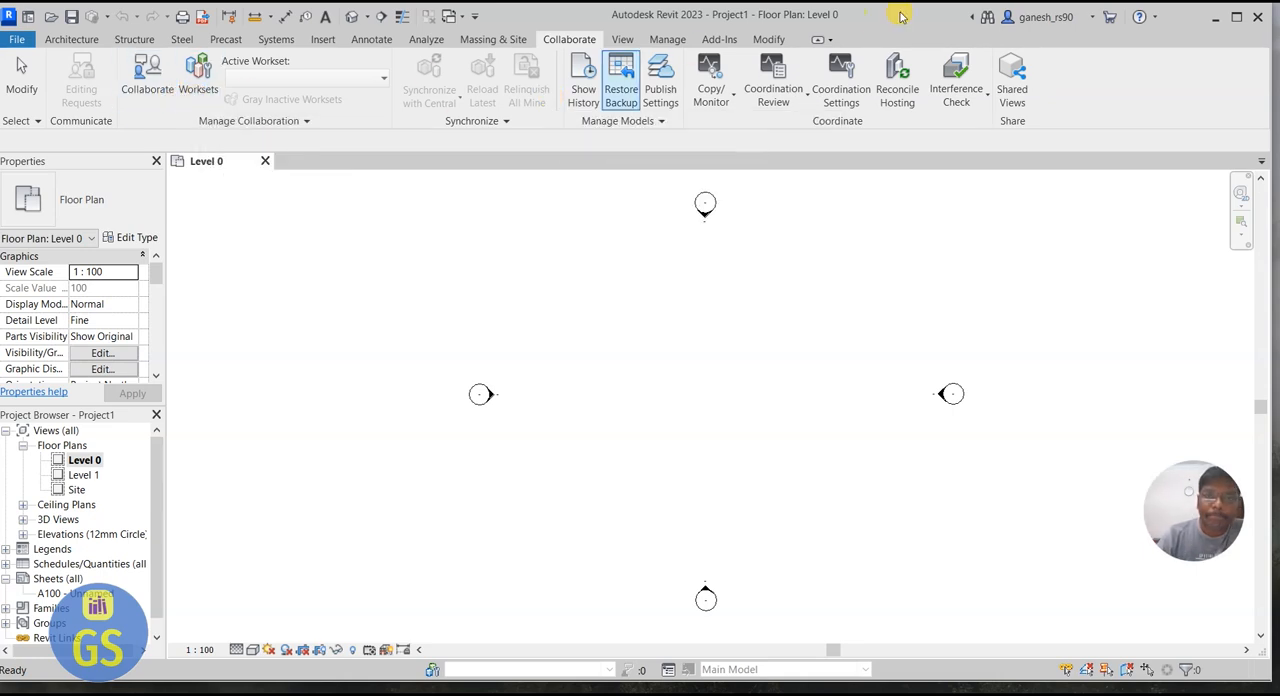
{"action": "left_click", "coordinate": [622, 40]}
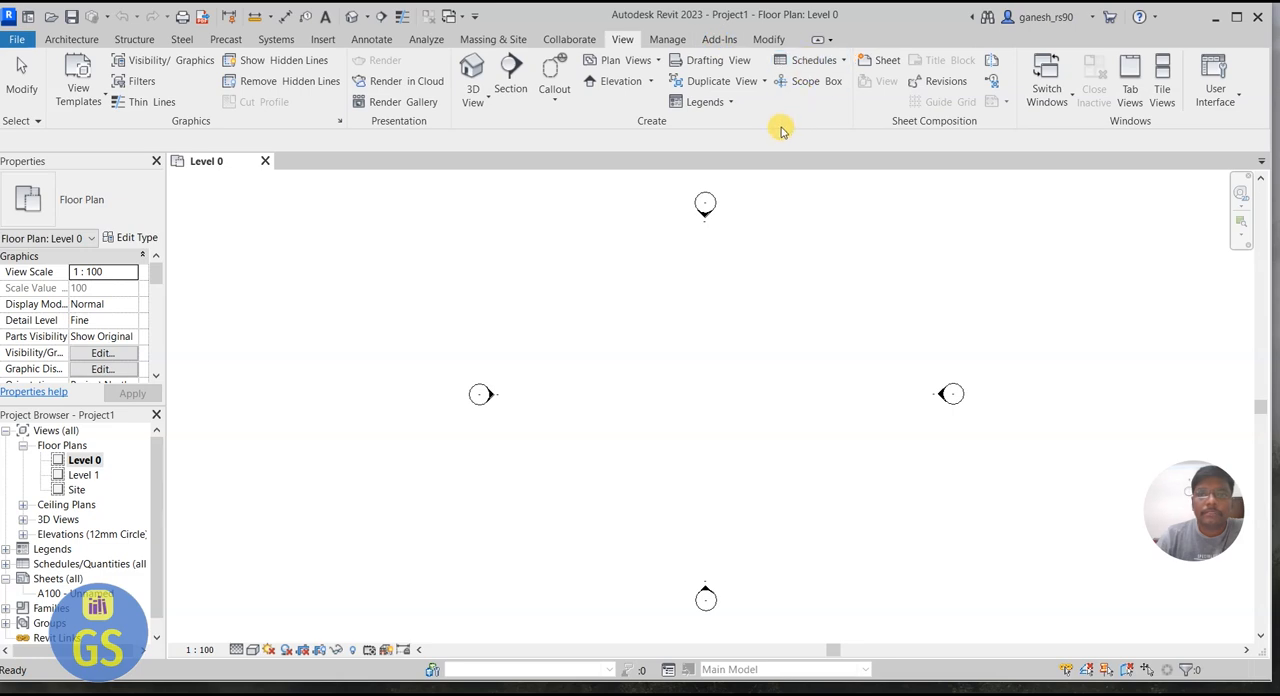
{"action": "left_click", "coordinate": [672, 40]}
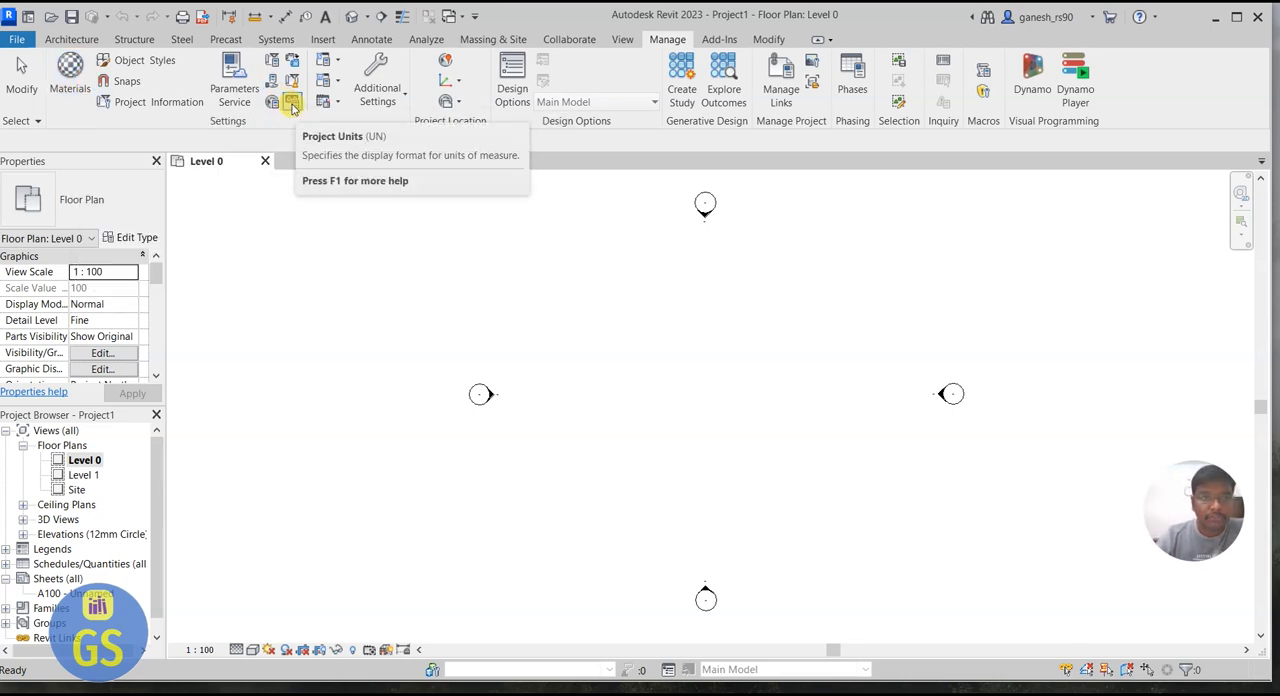
{"action": "left_click", "coordinate": [719, 38]}
{"action": "left_click", "coordinate": [768, 39]}
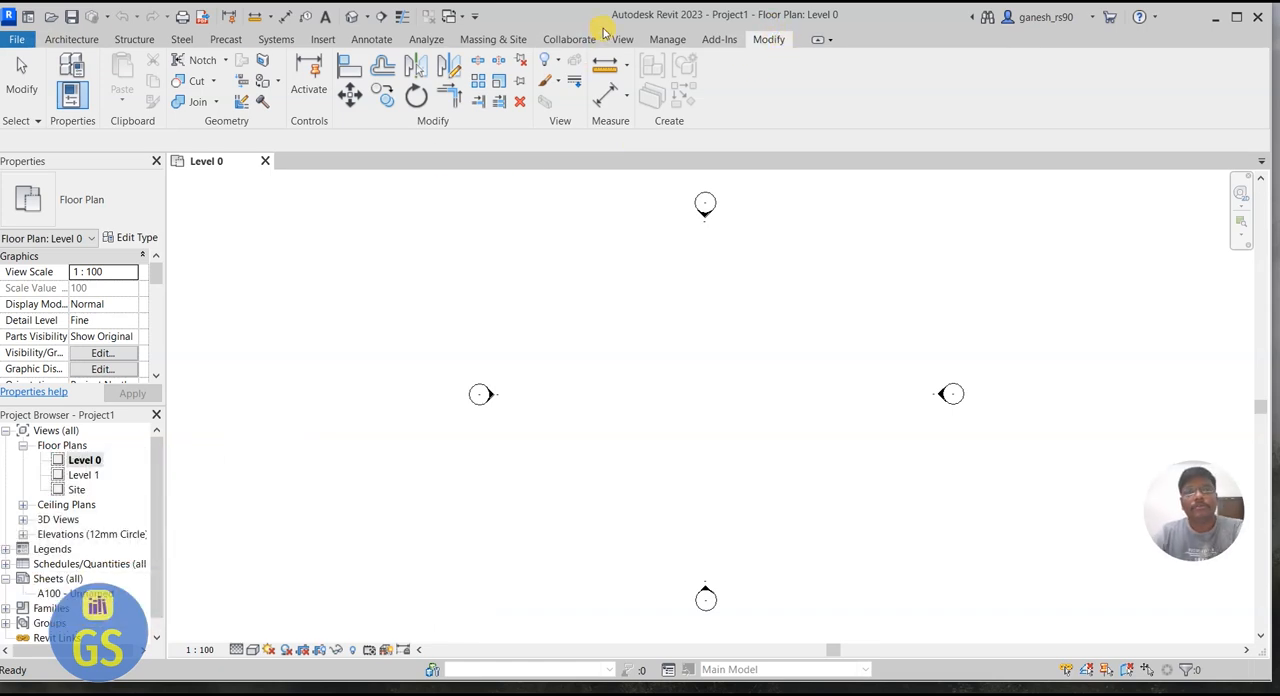
Step: Set the project's length unit to Feet in the project units
{"action": "left_click", "coordinate": [665, 40]}
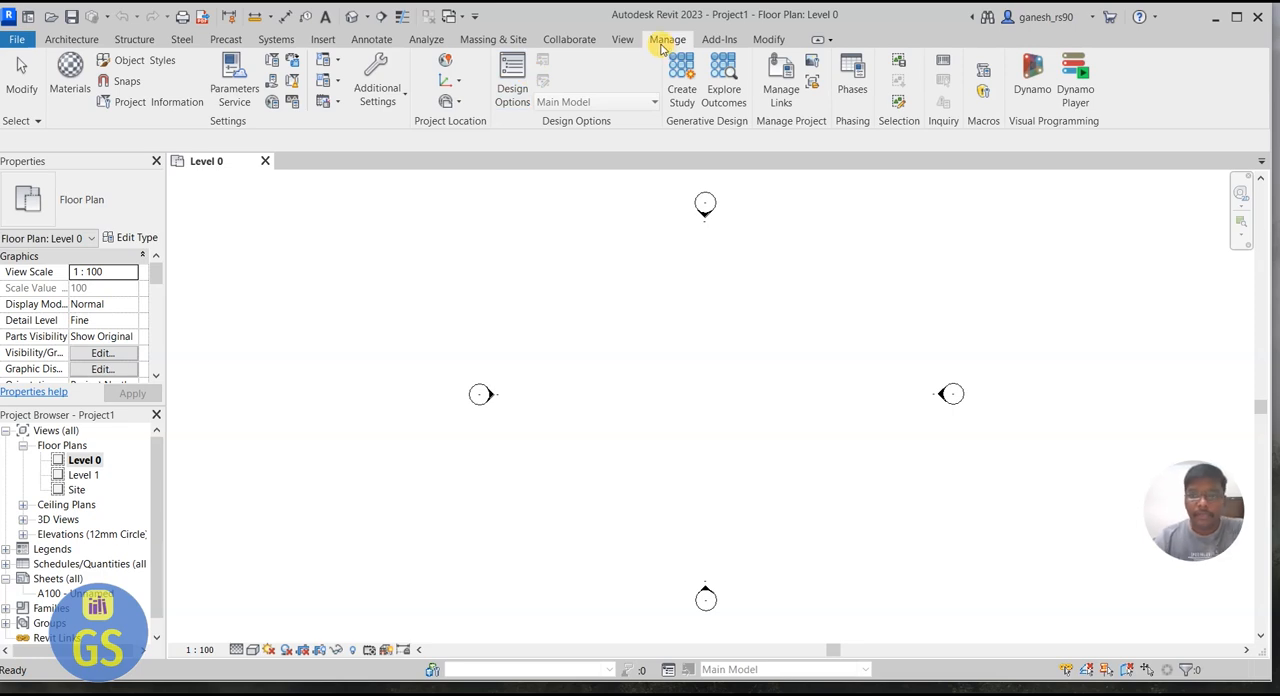
{"action": "left_click", "coordinate": [296, 104]}
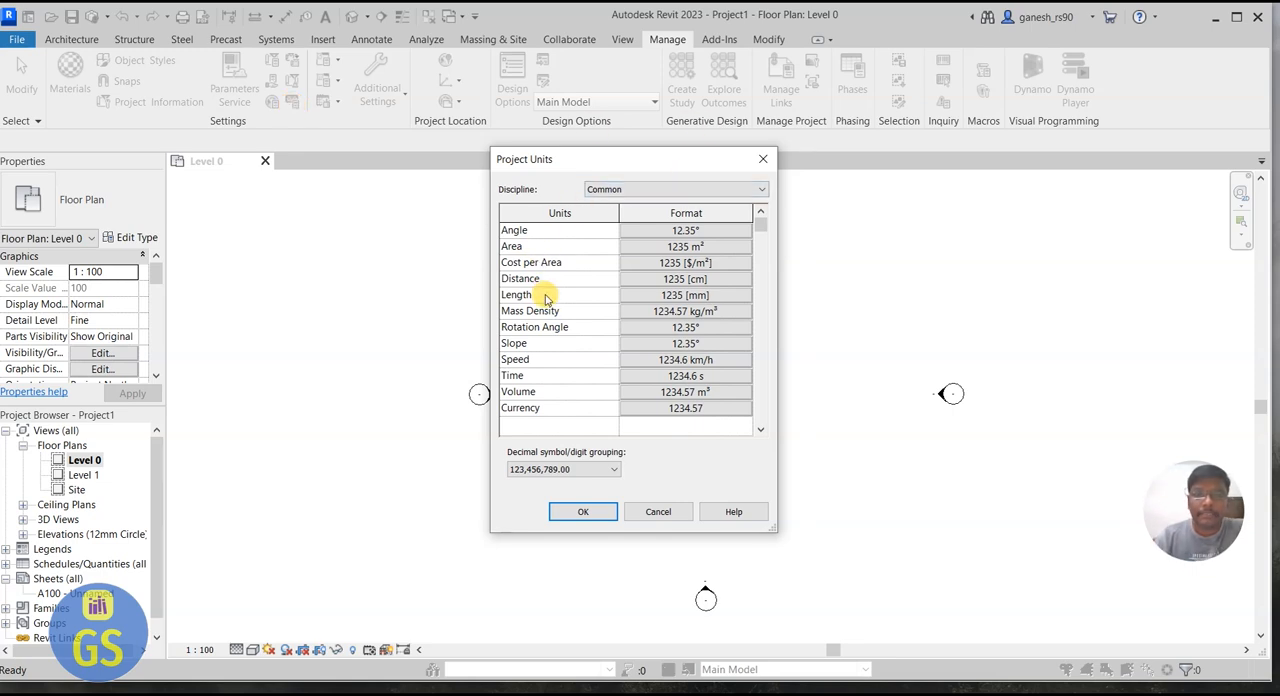
{"action": "left_click", "coordinate": [666, 296]}
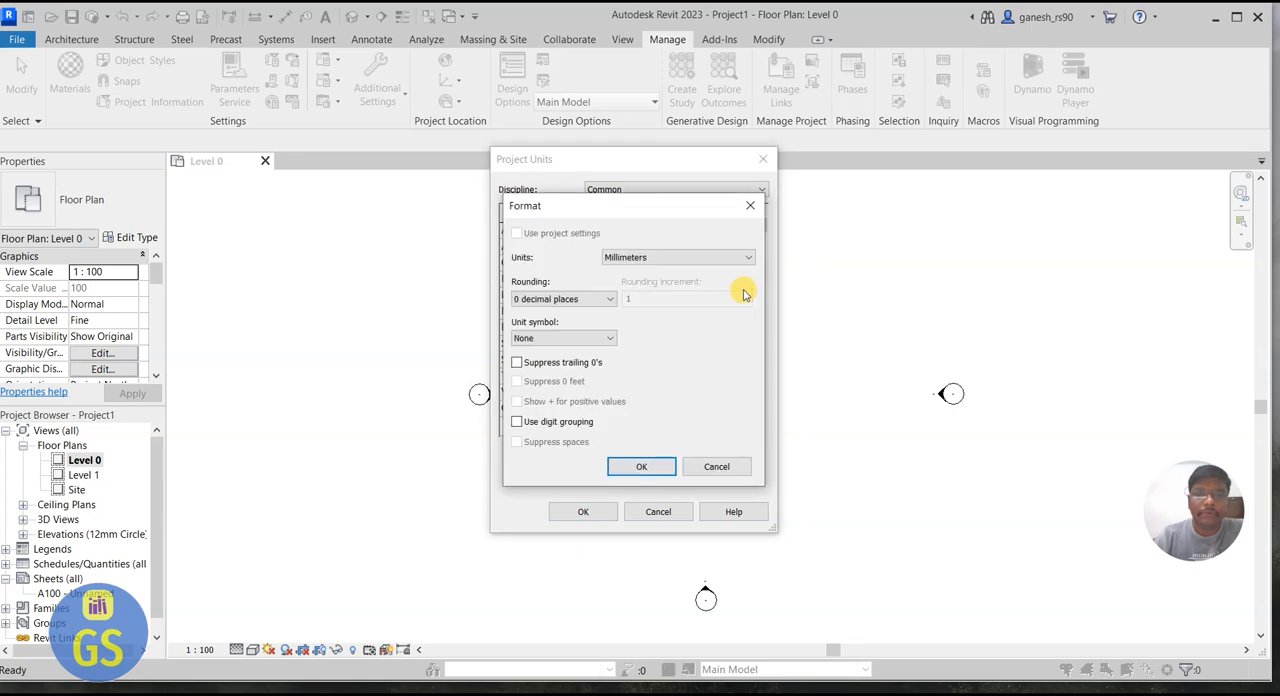
{"action": "left_click", "coordinate": [690, 258]}
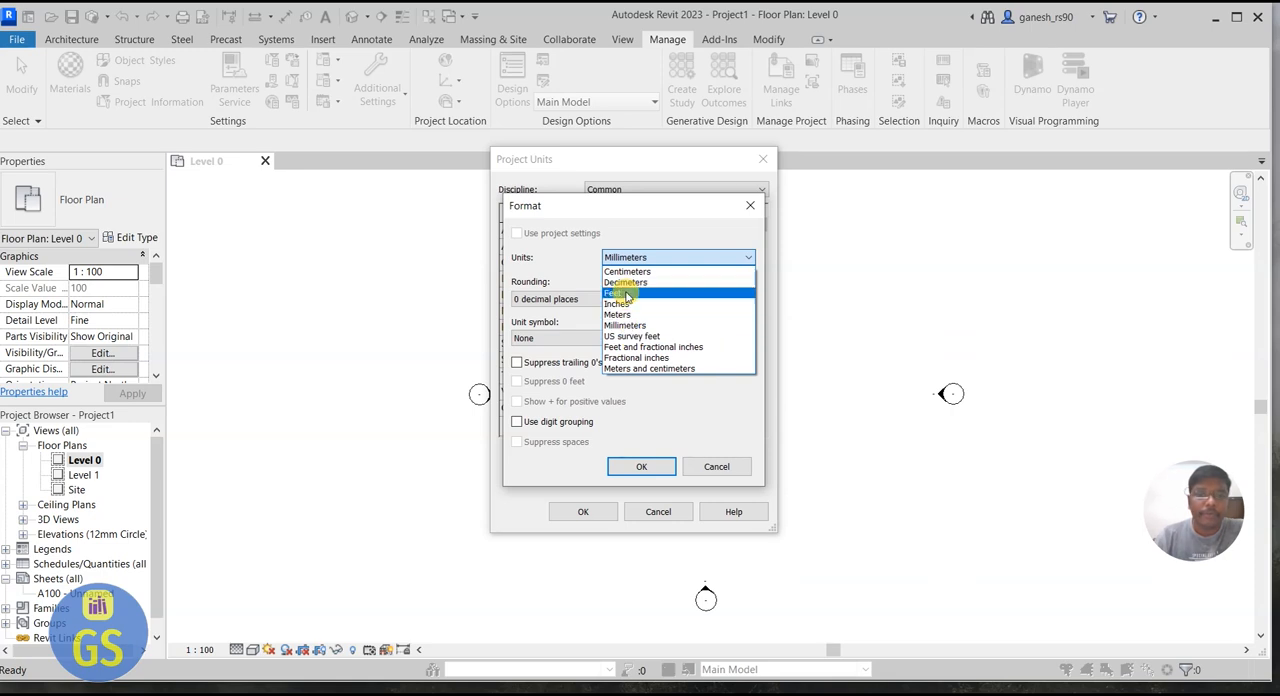
{"action": "left_click", "coordinate": [638, 257]}
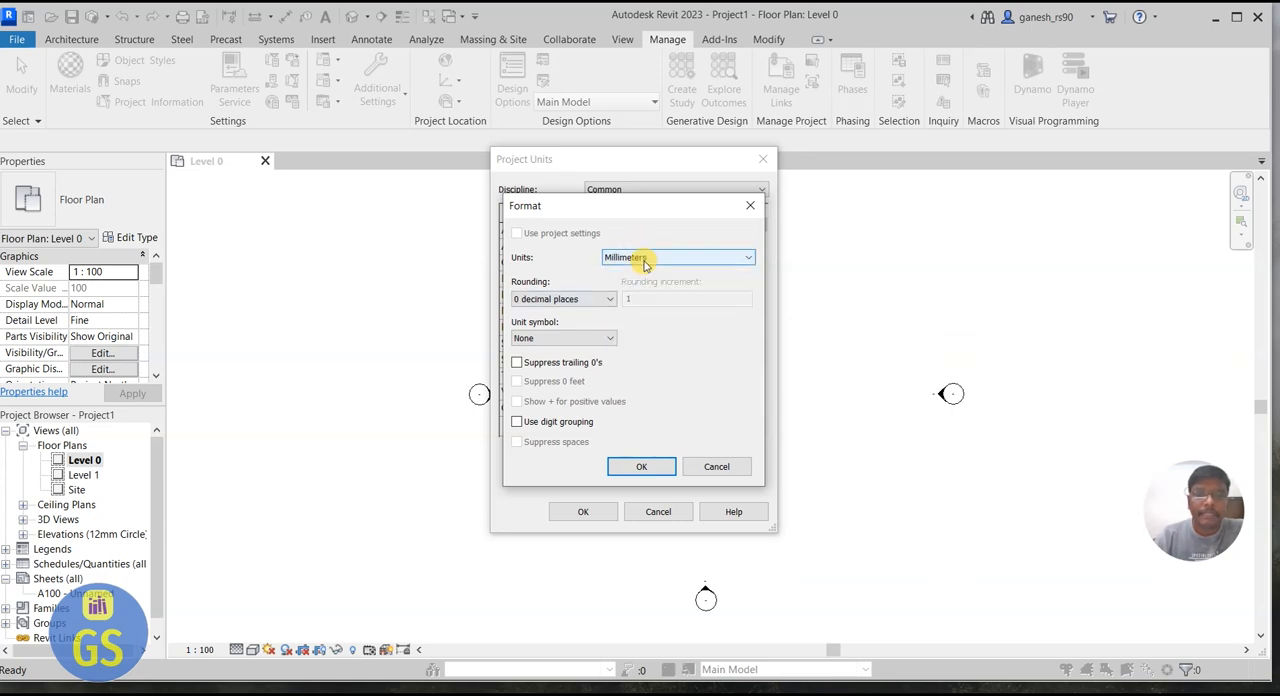
{"action": "left_click", "coordinate": [700, 258]}
{"action": "left_click", "coordinate": [635, 293]}
{"action": "left_click", "coordinate": [634, 466]}
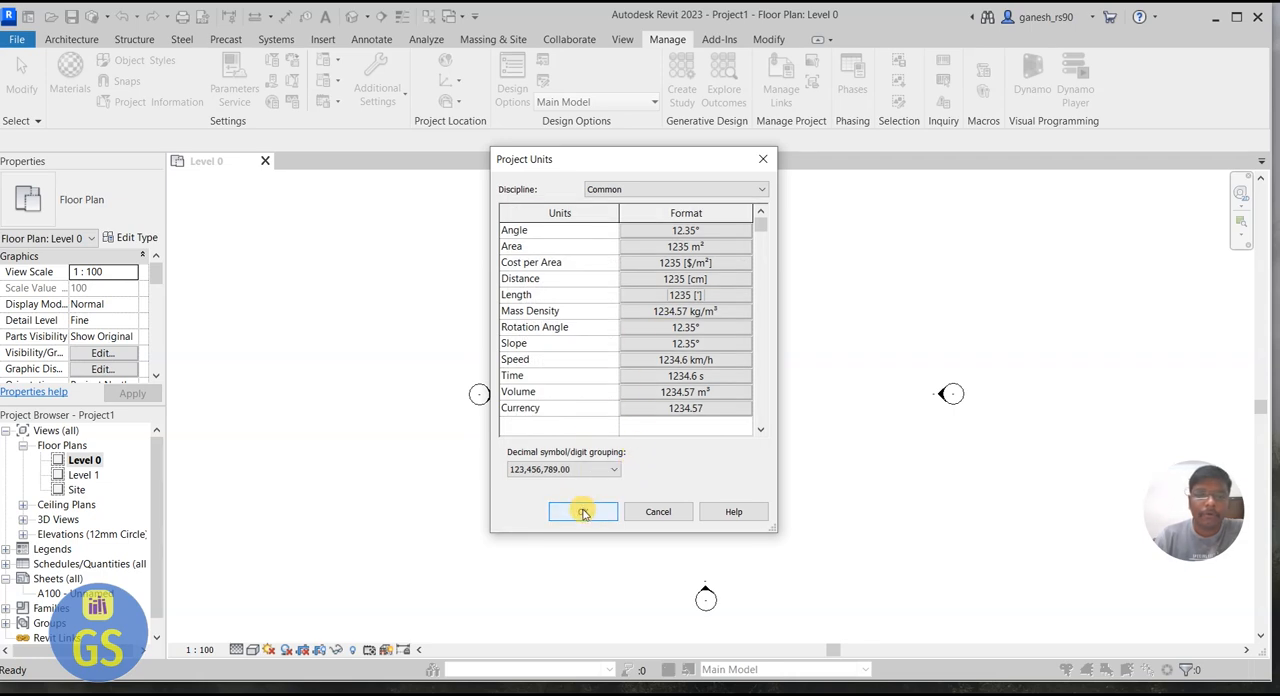
{"action": "left_click", "coordinate": [583, 513]}
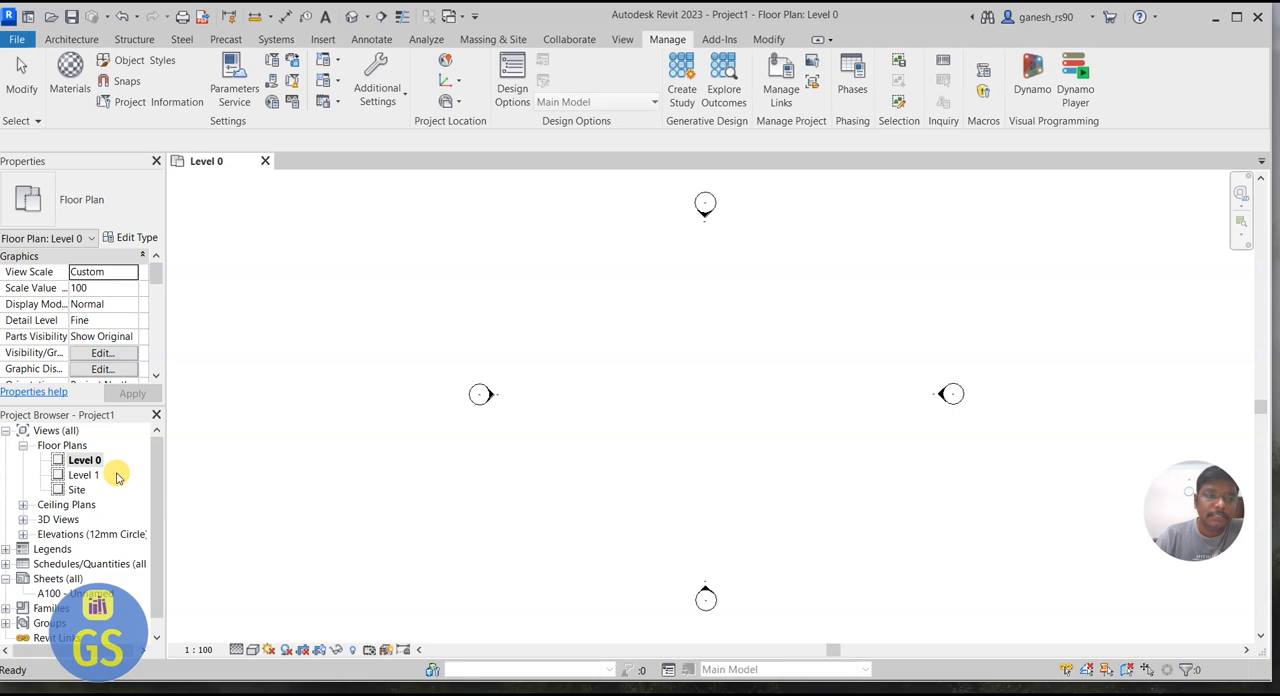
Step: Open the East elevation and set the height of Level 1 above Level 0 to 10 feet
{"action": "left_click", "coordinate": [22, 534]}
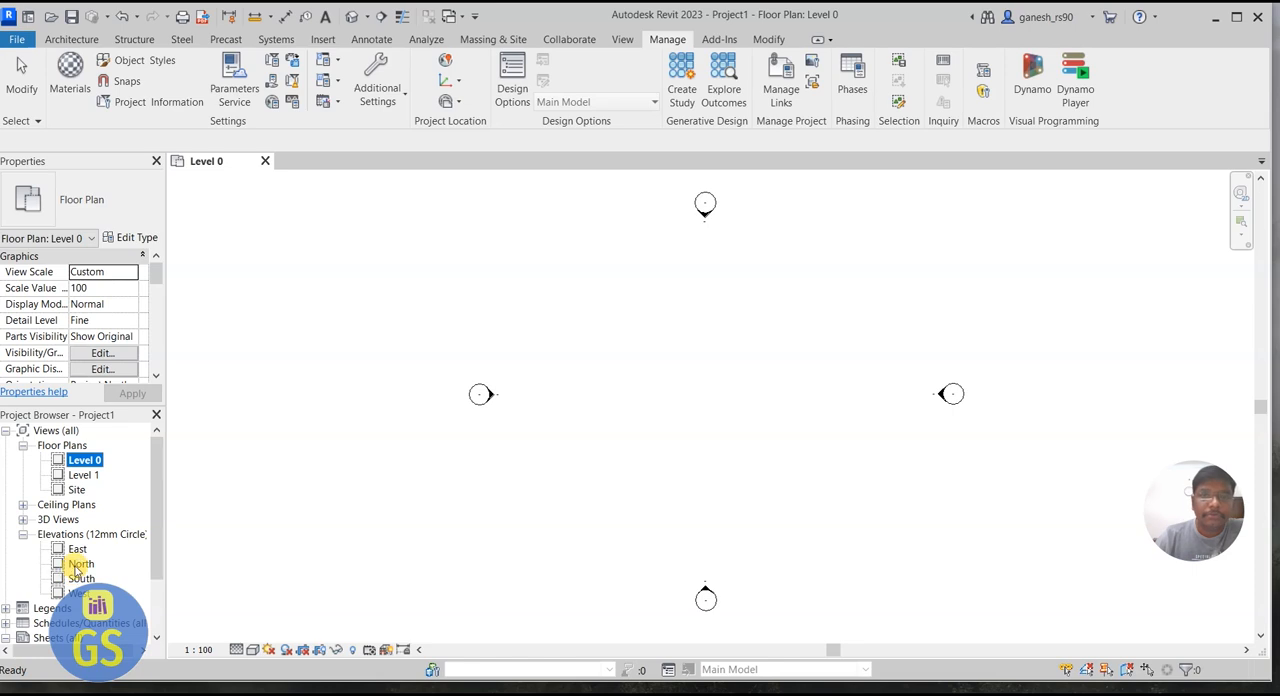
{"action": "double_click", "coordinate": [77, 549]}
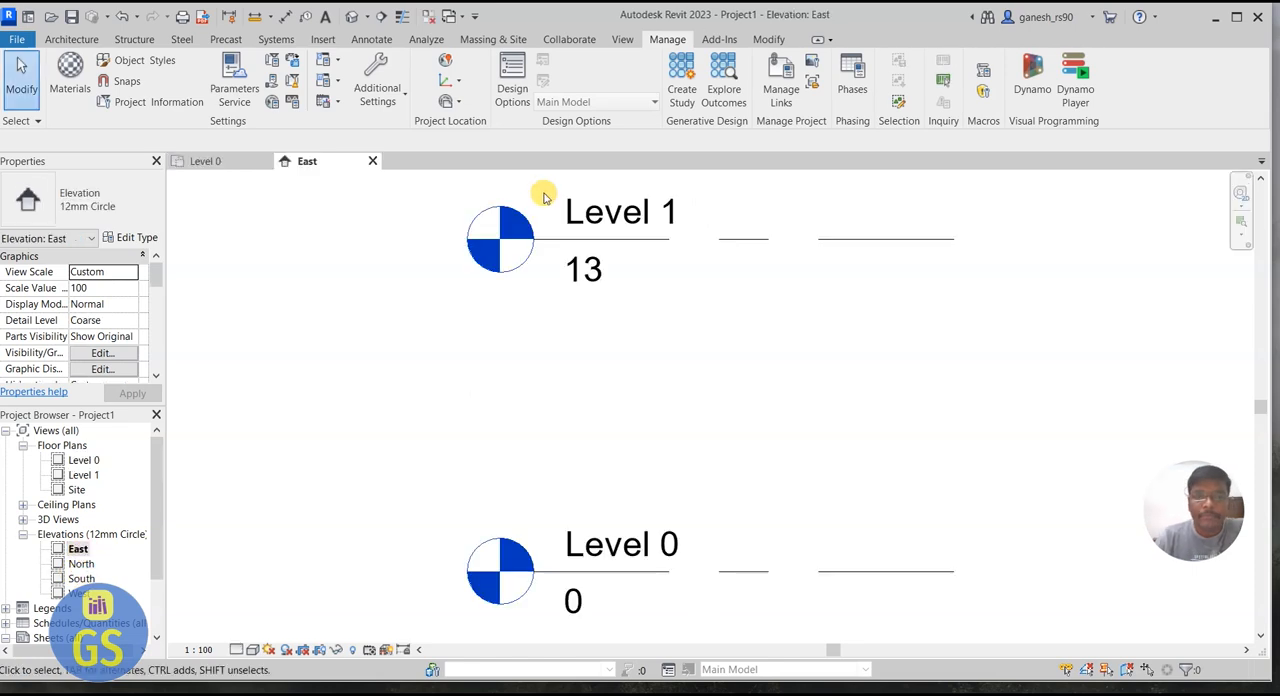
{"action": "left_click", "coordinate": [874, 240]}
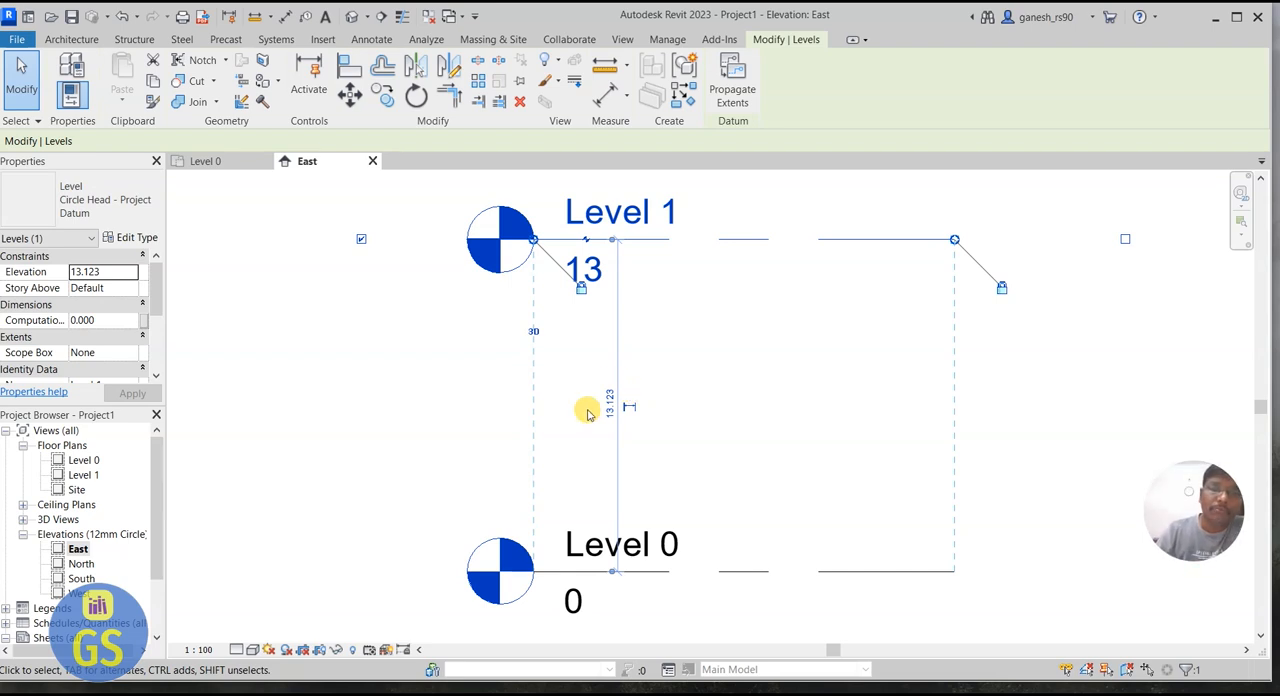
{"action": "left_click", "coordinate": [610, 404]}
{"action": "type", "text": "10"}
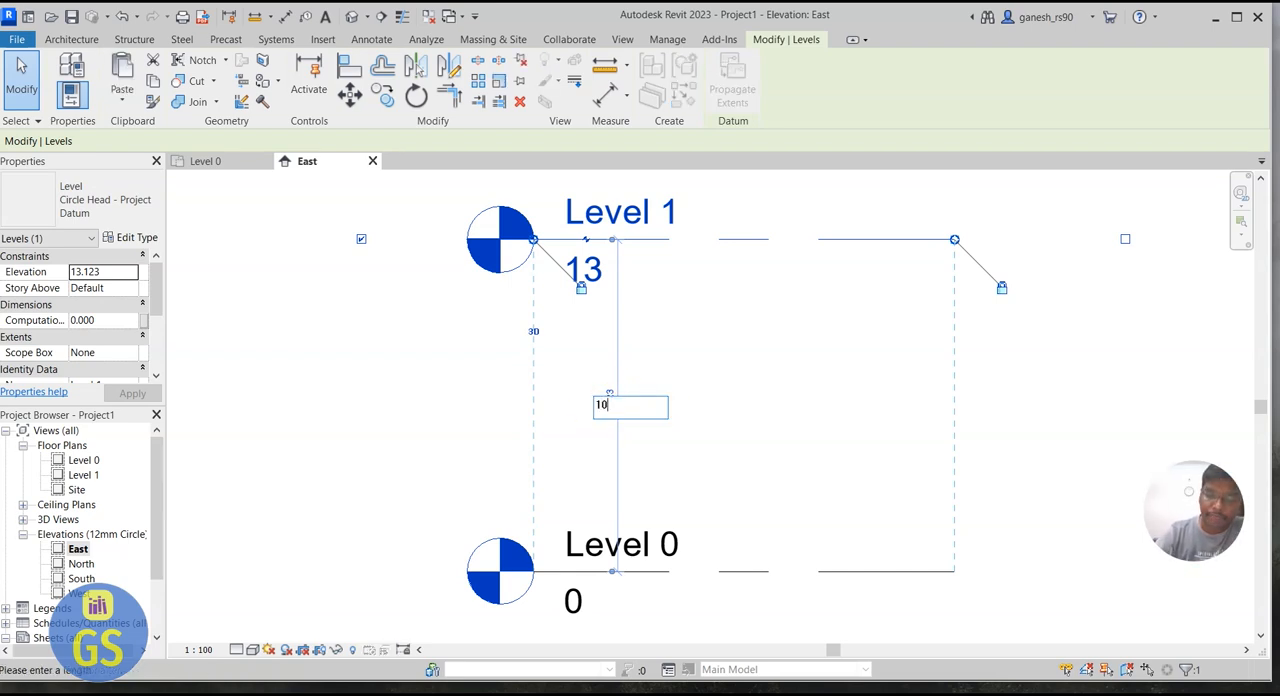
{"action": "key", "text": "Return"}
{"action": "left_click", "coordinate": [746, 440]}
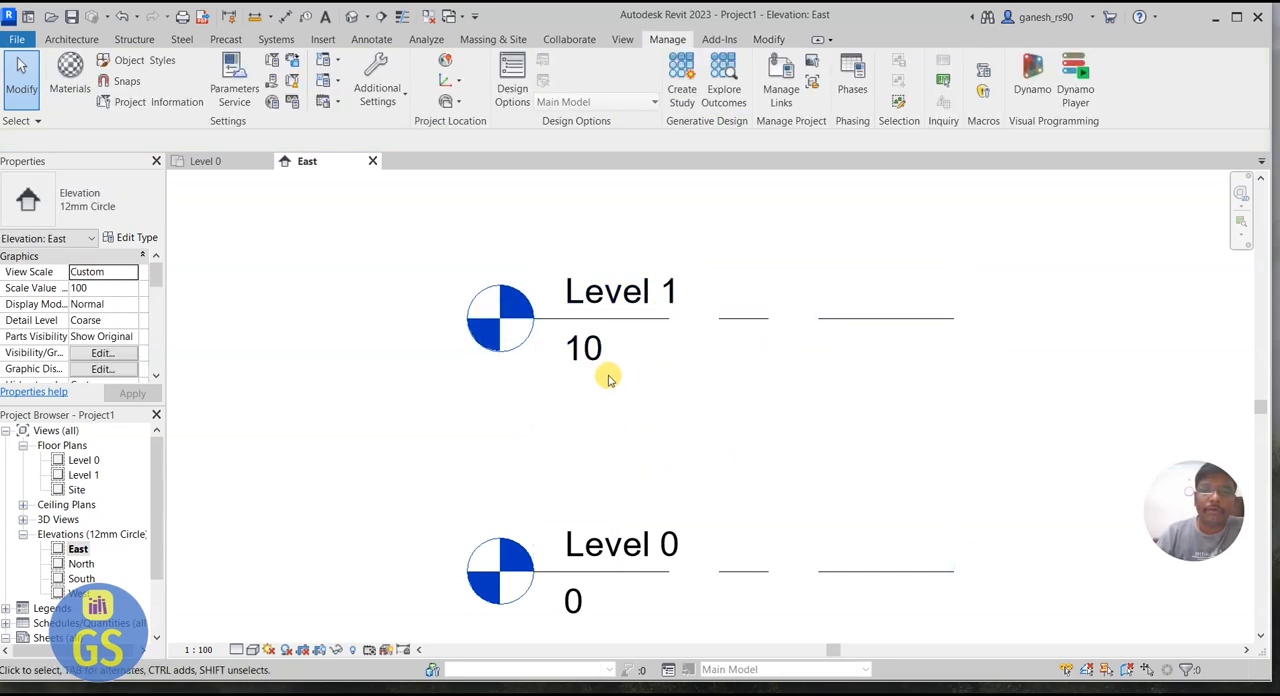
Step: Change the project's length unit to Meters in the project units
{"action": "left_click", "coordinate": [296, 103]}
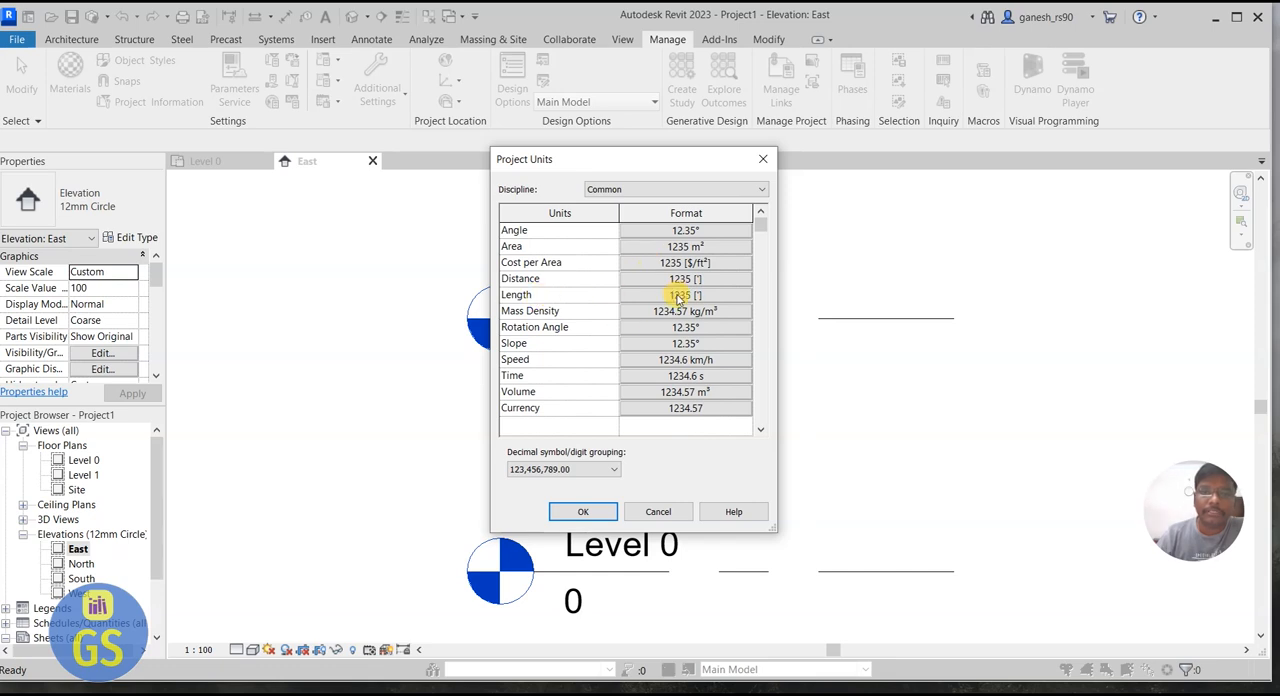
{"action": "left_click", "coordinate": [678, 296]}
{"action": "left_click", "coordinate": [651, 257]}
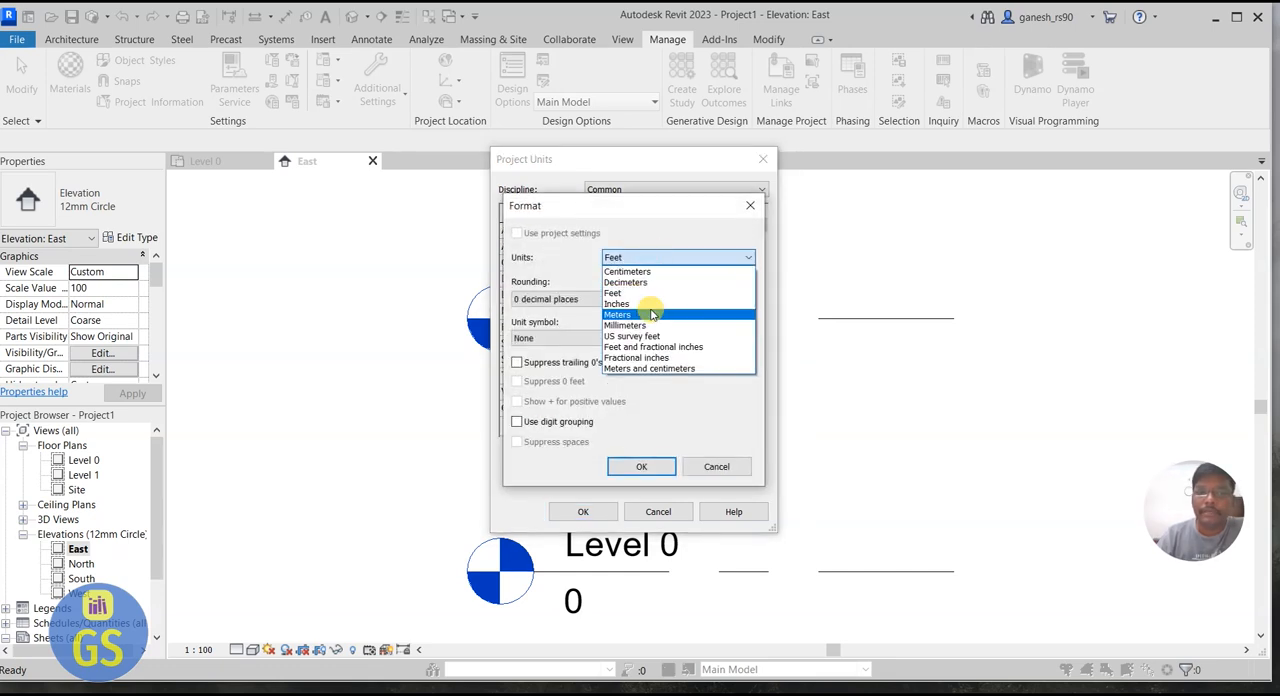
{"action": "left_click", "coordinate": [651, 315]}
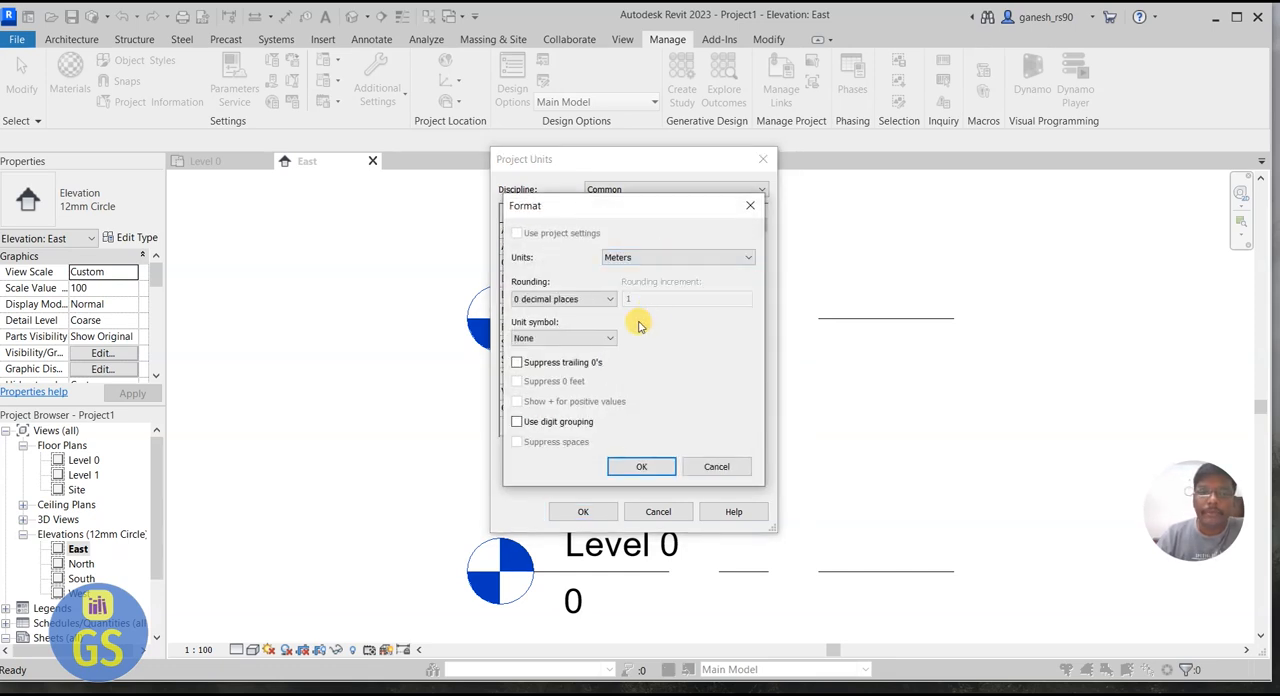
{"action": "left_click", "coordinate": [646, 466]}
{"action": "left_click", "coordinate": [603, 514]}
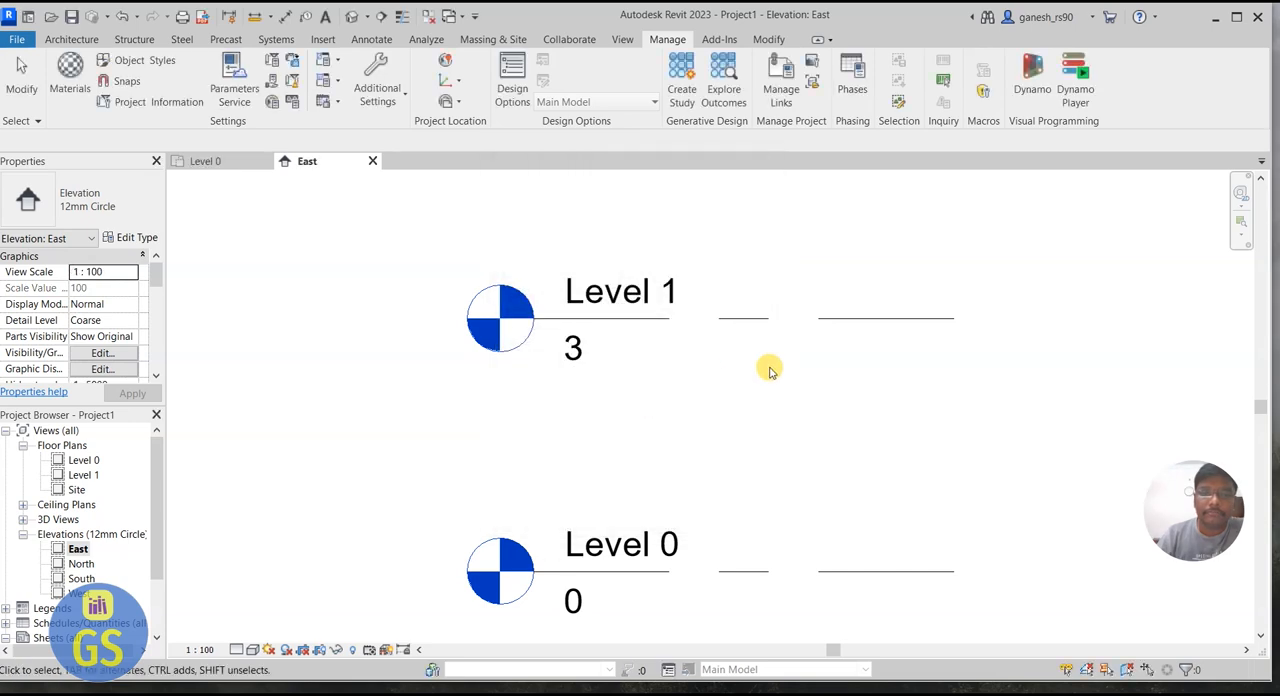
Step: Set the height of Level 1 above Level 0 to 3 m
{"action": "left_click", "coordinate": [866, 318]}
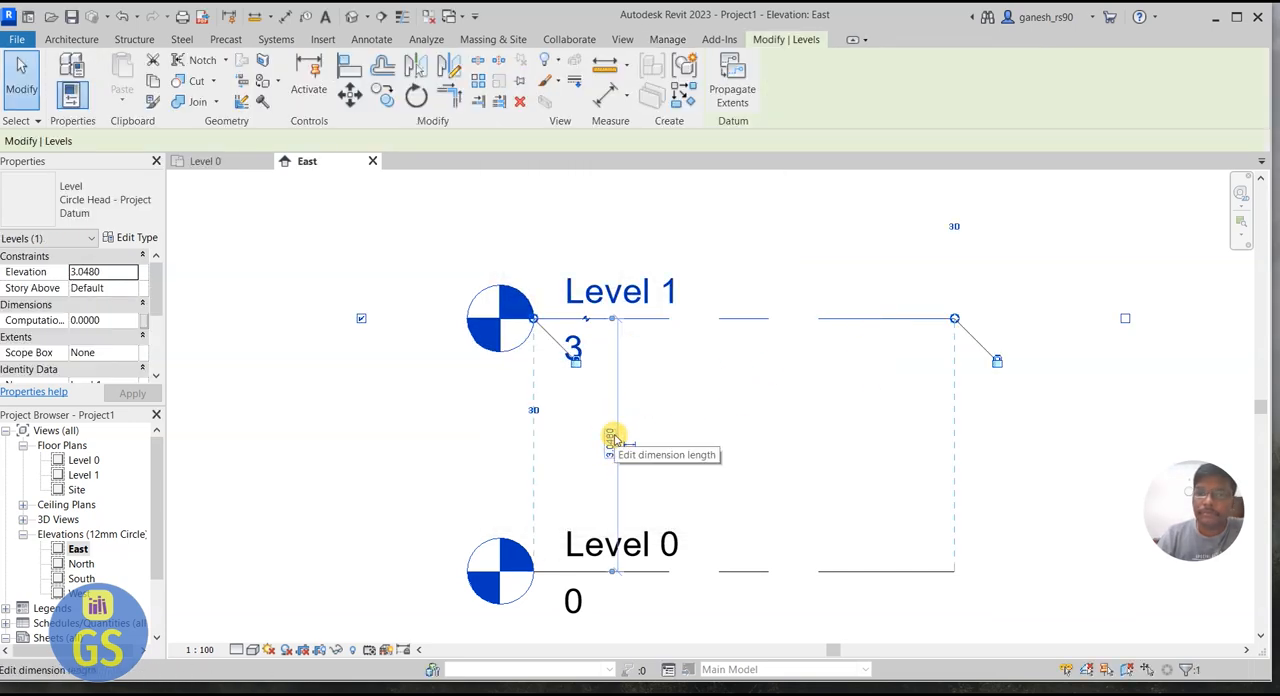
{"action": "left_click", "coordinate": [612, 437]}
{"action": "type", "text": "3"}
{"action": "key", "text": "Return"}
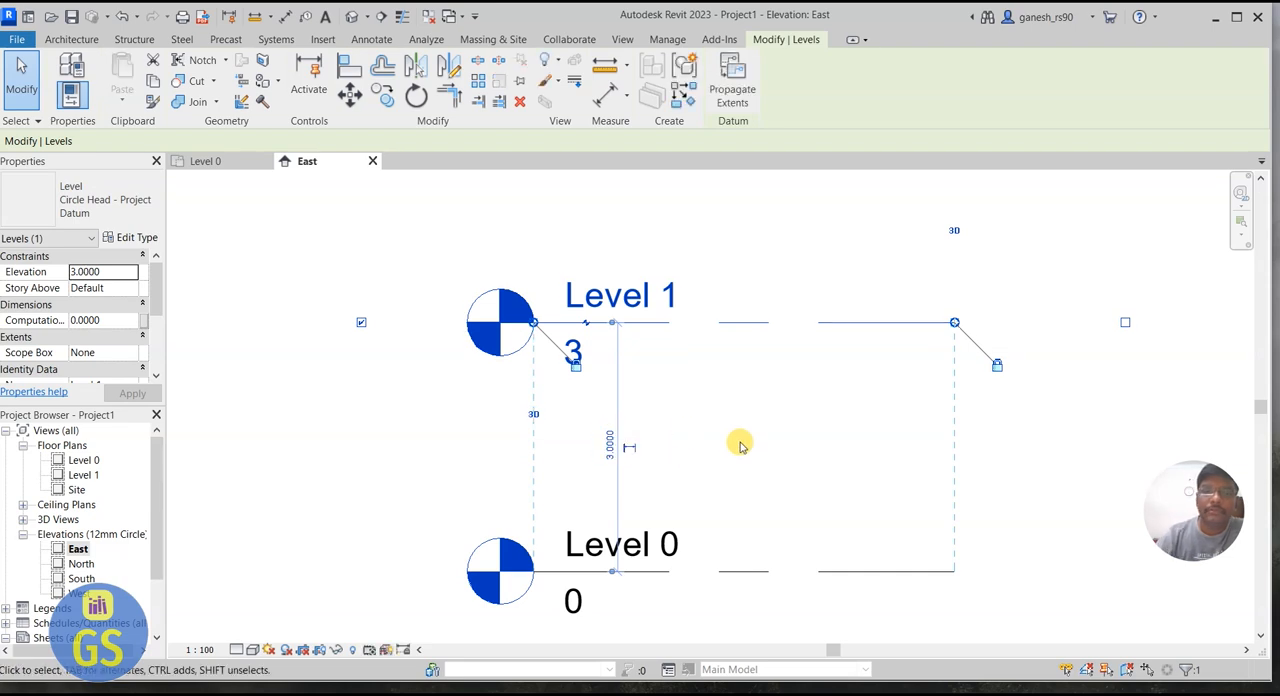
{"action": "left_click", "coordinate": [857, 235]}
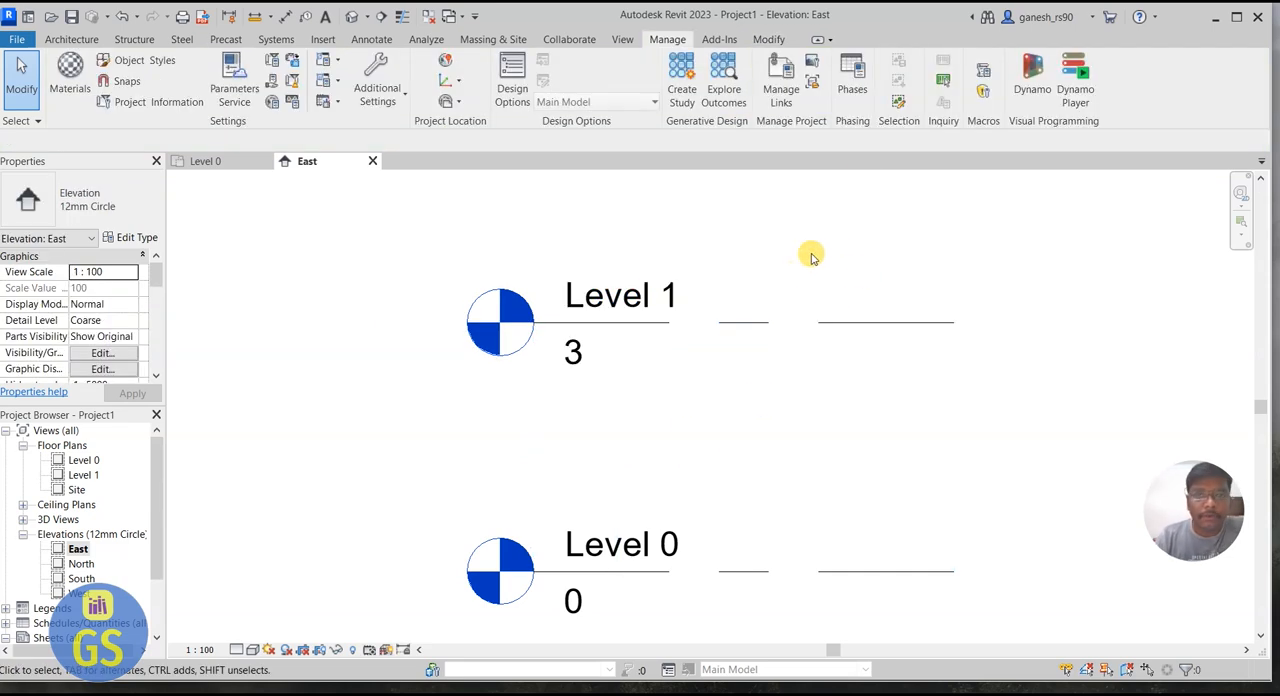
Step: Lengthen the aligned Level 1 and Level 0 lines by extending the ends opposite their level heads
{"action": "scroll", "coordinate": [648, 385], "scroll_direction": "down", "scroll_amount": 5}
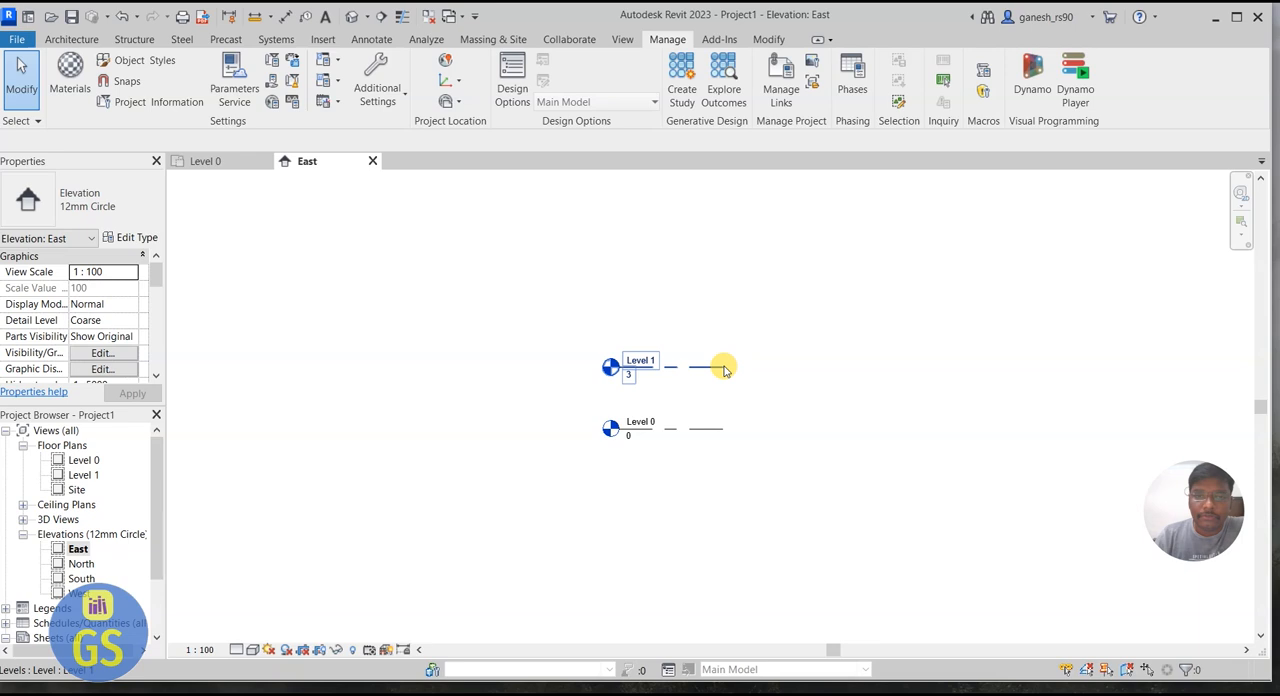
{"action": "left_click", "coordinate": [724, 370]}
{"action": "left_click_drag", "start_coordinate": [724, 368], "coordinate": [863, 368]}
{"action": "left_click", "coordinate": [951, 394]}
{"action": "scroll", "coordinate": [920, 397], "scroll_direction": "up", "scroll_amount": 3}
Step: Examine the alignment lock, end grip and head label of the Level 1 line
{"action": "left_click", "coordinate": [845, 352]}
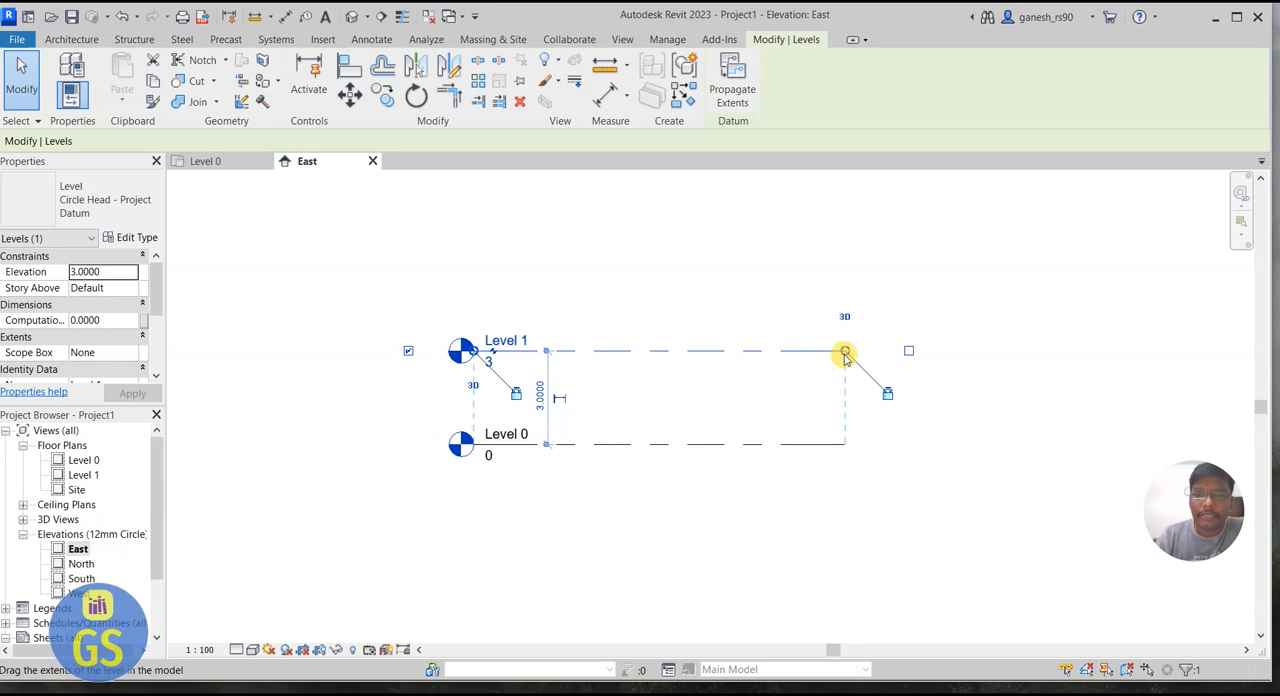
{"action": "left_click", "coordinate": [888, 394]}
{"action": "mouse_move", "coordinate": [846, 356]}
{"action": "left_mouse_down"}
{"action": "mouse_move", "coordinate": [725, 363]}
{"action": "mouse_move", "coordinate": [998, 361]}
{"action": "mouse_move", "coordinate": [829, 360]}
{"action": "mouse_move", "coordinate": [920, 360]}
{"action": "mouse_move", "coordinate": [848, 362]}
{"action": "mouse_move", "coordinate": [853, 372]}
{"action": "left_mouse_up"}
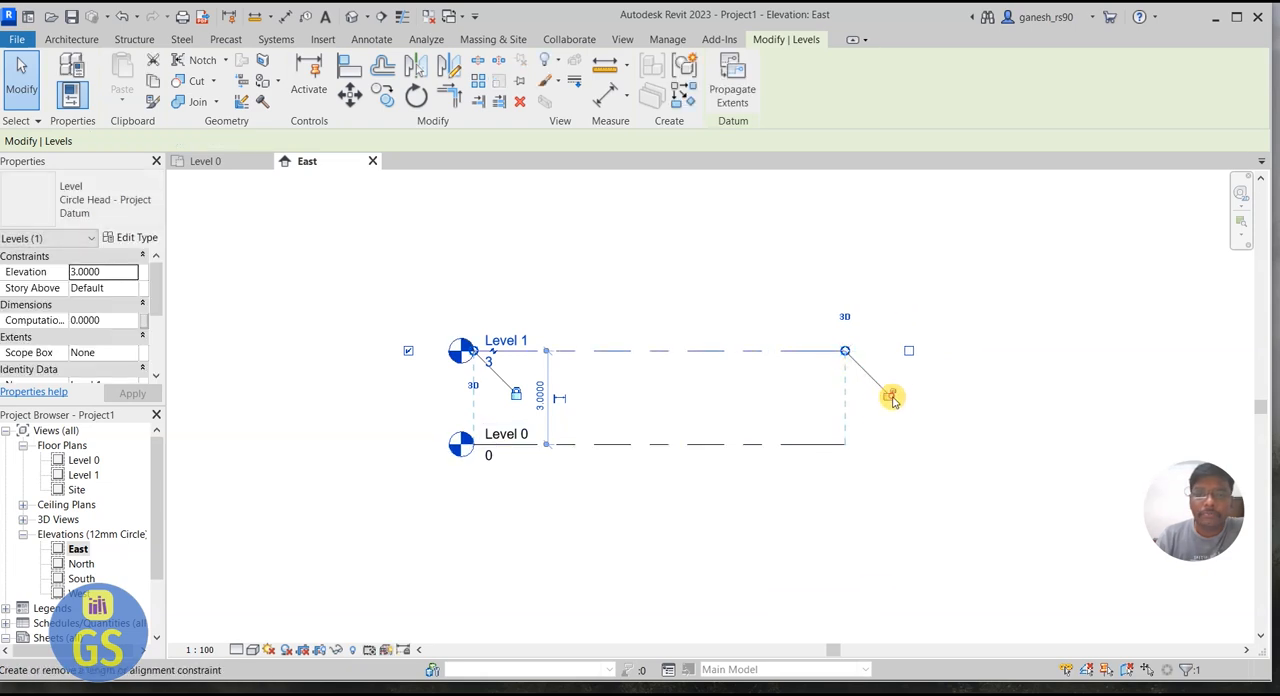
{"action": "left_click", "coordinate": [853, 427]}
{"action": "left_click", "coordinate": [838, 443]}
{"action": "left_click", "coordinate": [905, 358]}
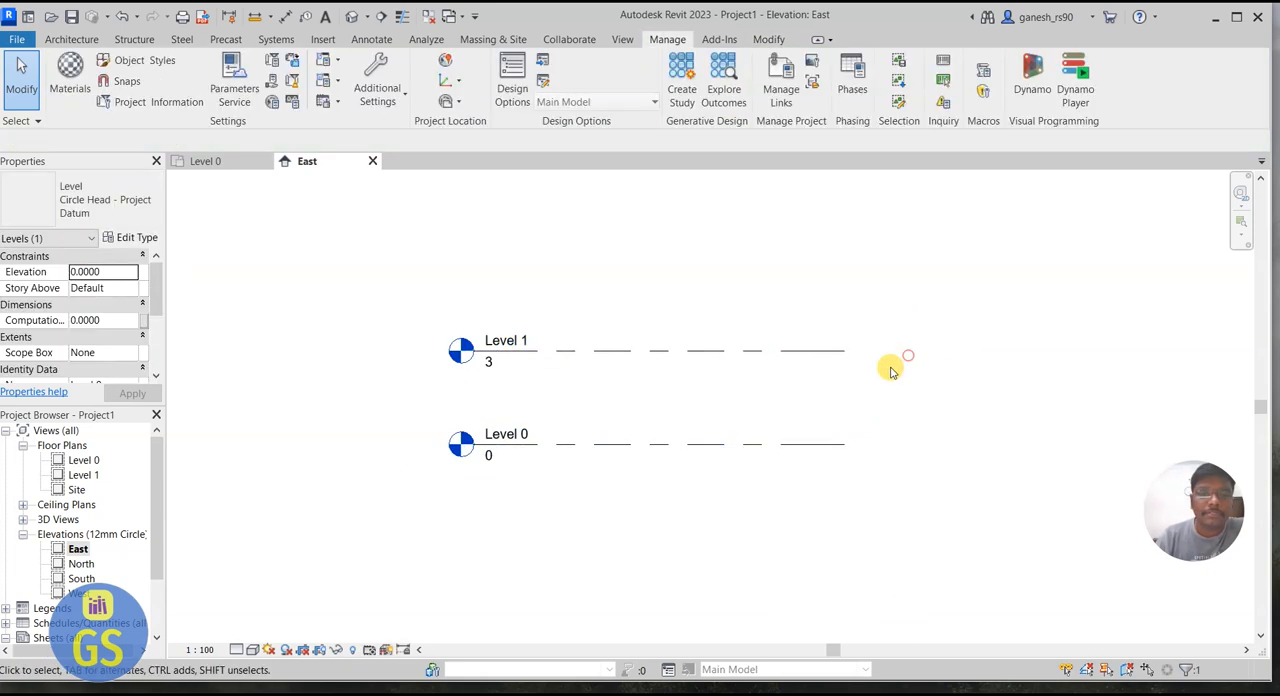
{"action": "left_click", "coordinate": [519, 345]}
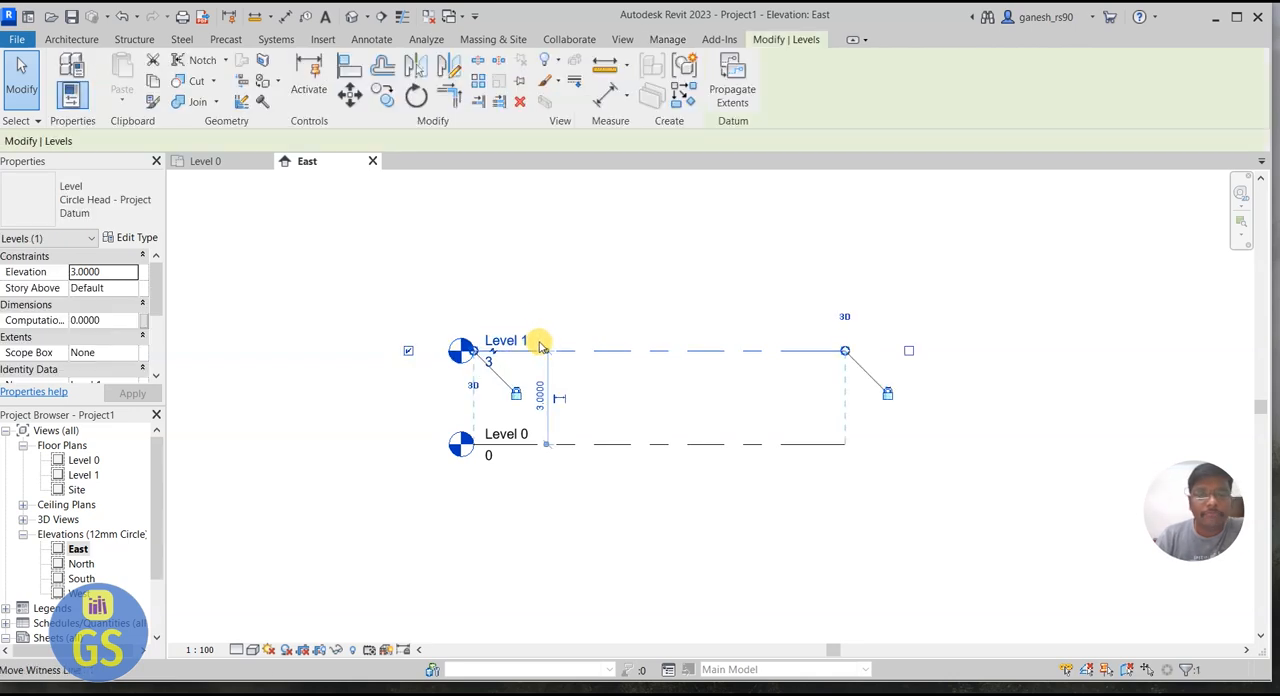
{"action": "left_click", "coordinate": [750, 289]}
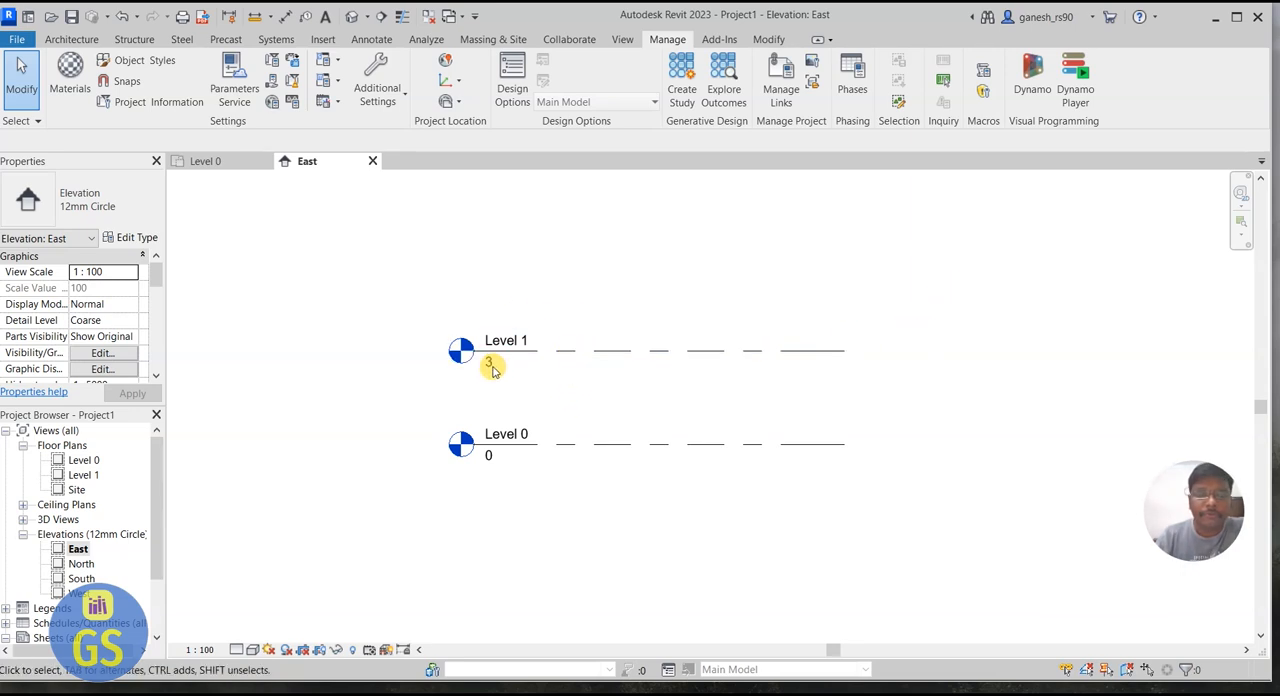
Step: Open the Level 0 floor plan and start an architectural wall using the type Wall-Ext_215Bwk
{"action": "left_click", "coordinate": [90, 462]}
{"action": "double_click", "coordinate": [90, 462]}
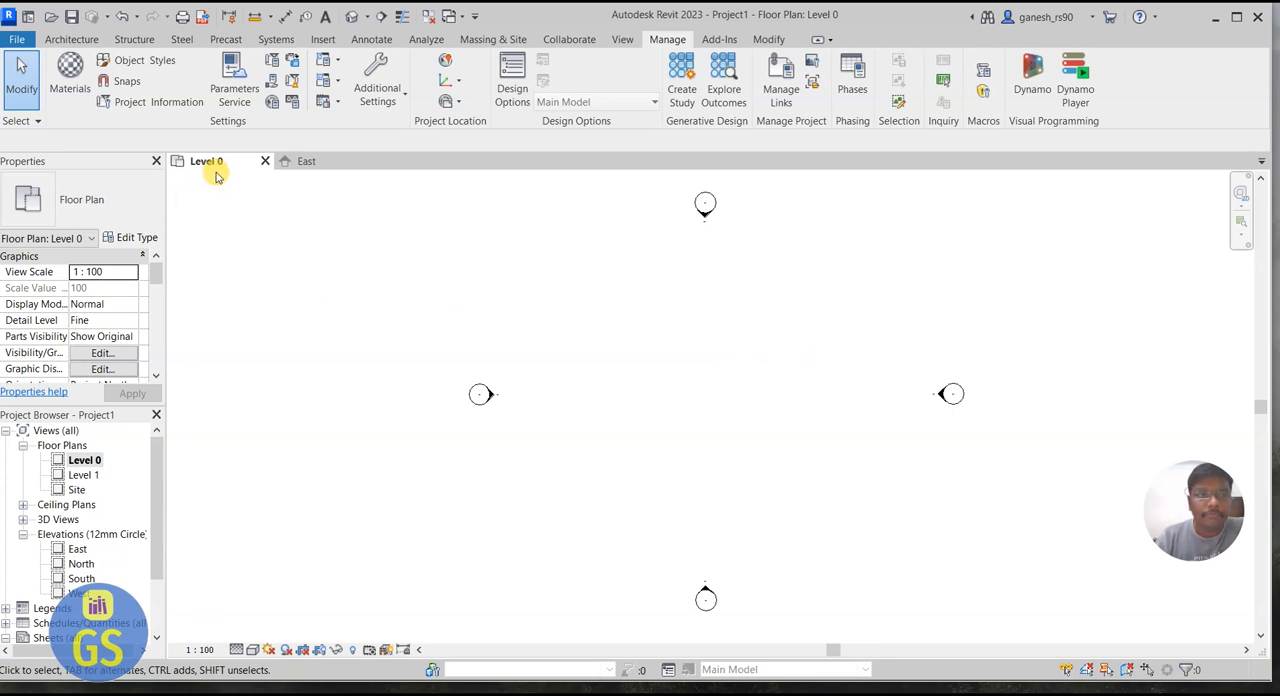
{"action": "left_click", "coordinate": [71, 39]}
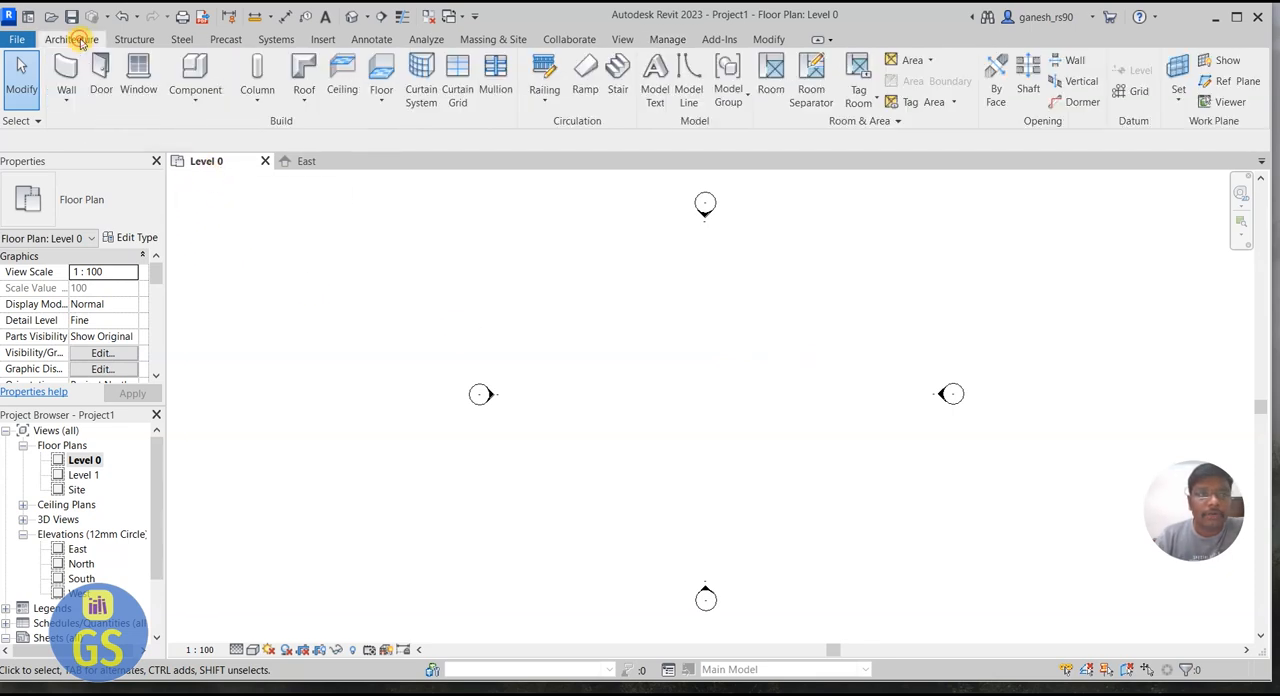
{"action": "left_click", "coordinate": [75, 103]}
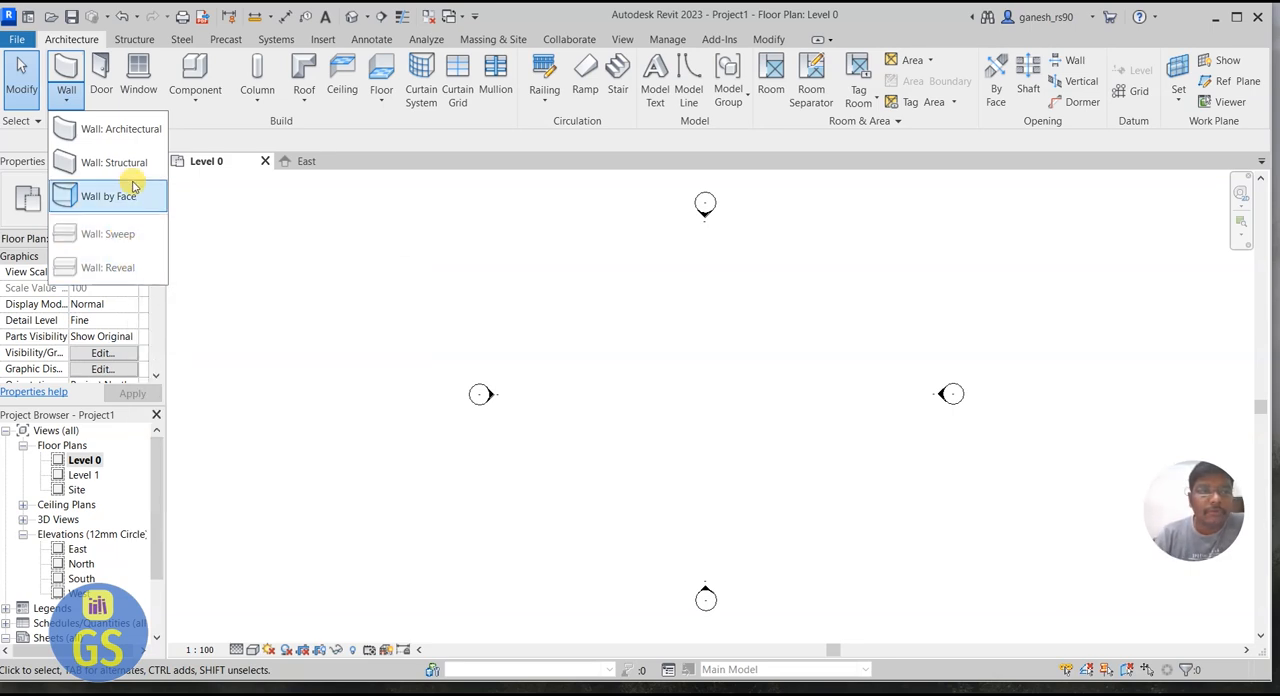
{"action": "left_click", "coordinate": [130, 130]}
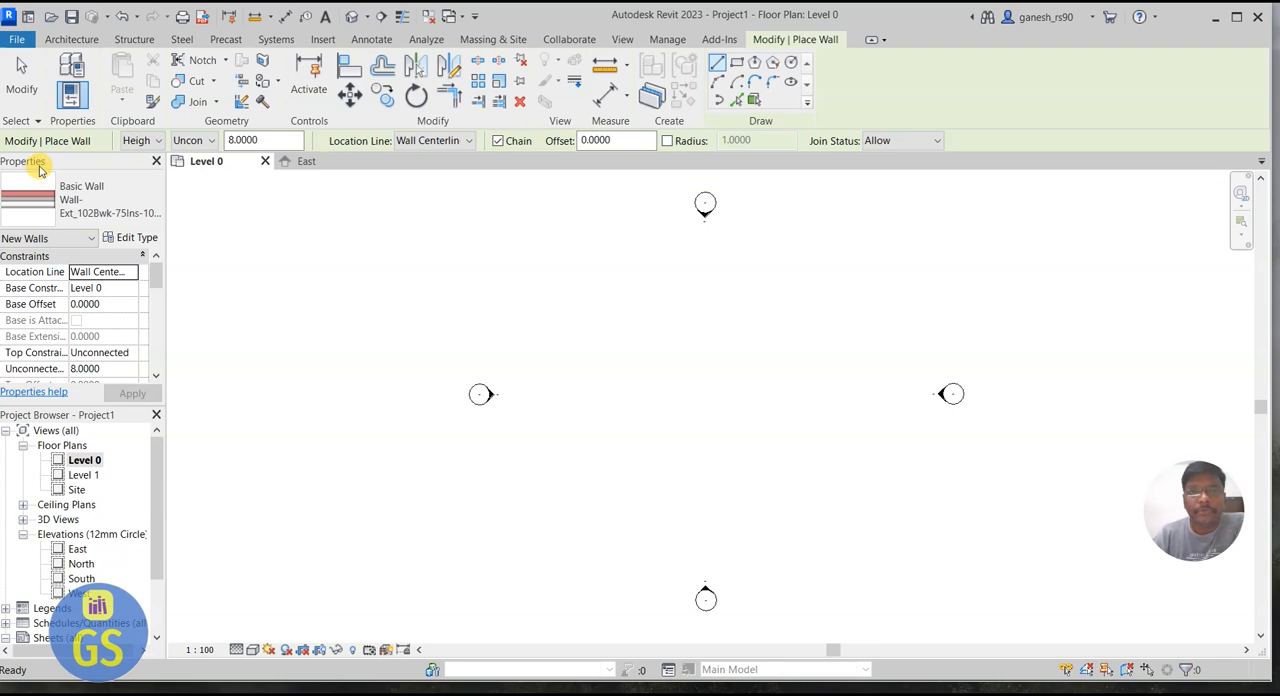
{"action": "left_click", "coordinate": [95, 212]}
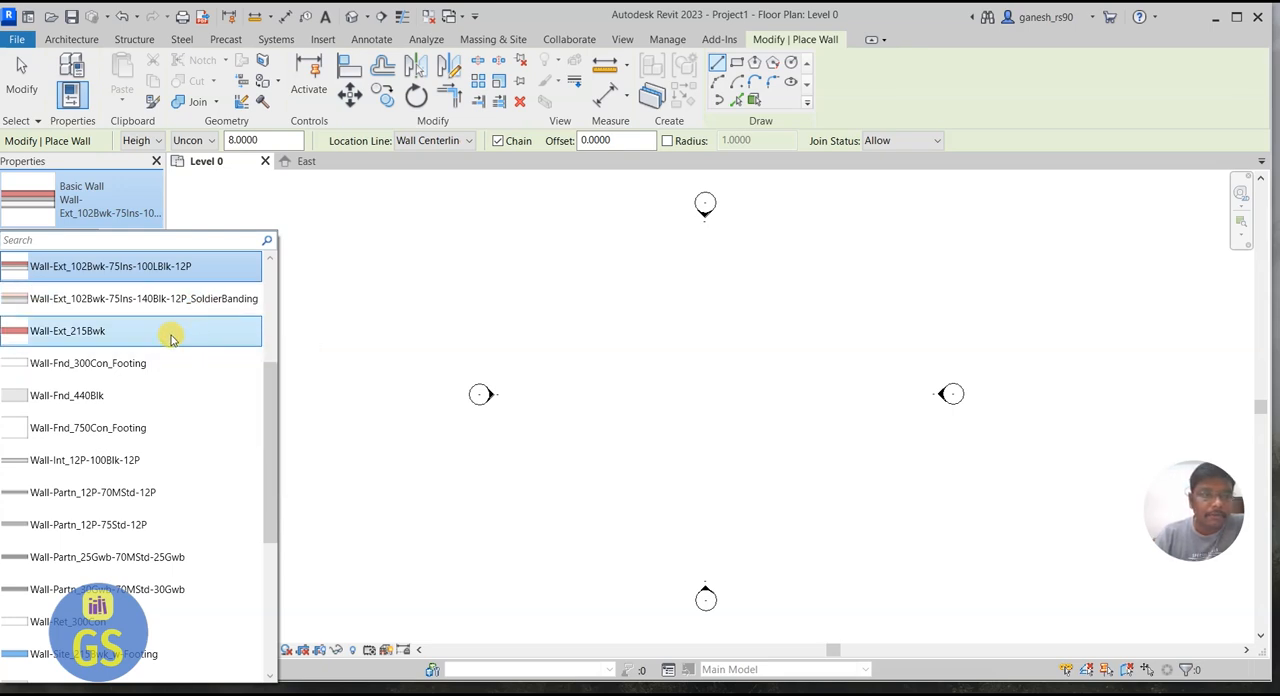
{"action": "left_click", "coordinate": [100, 334]}
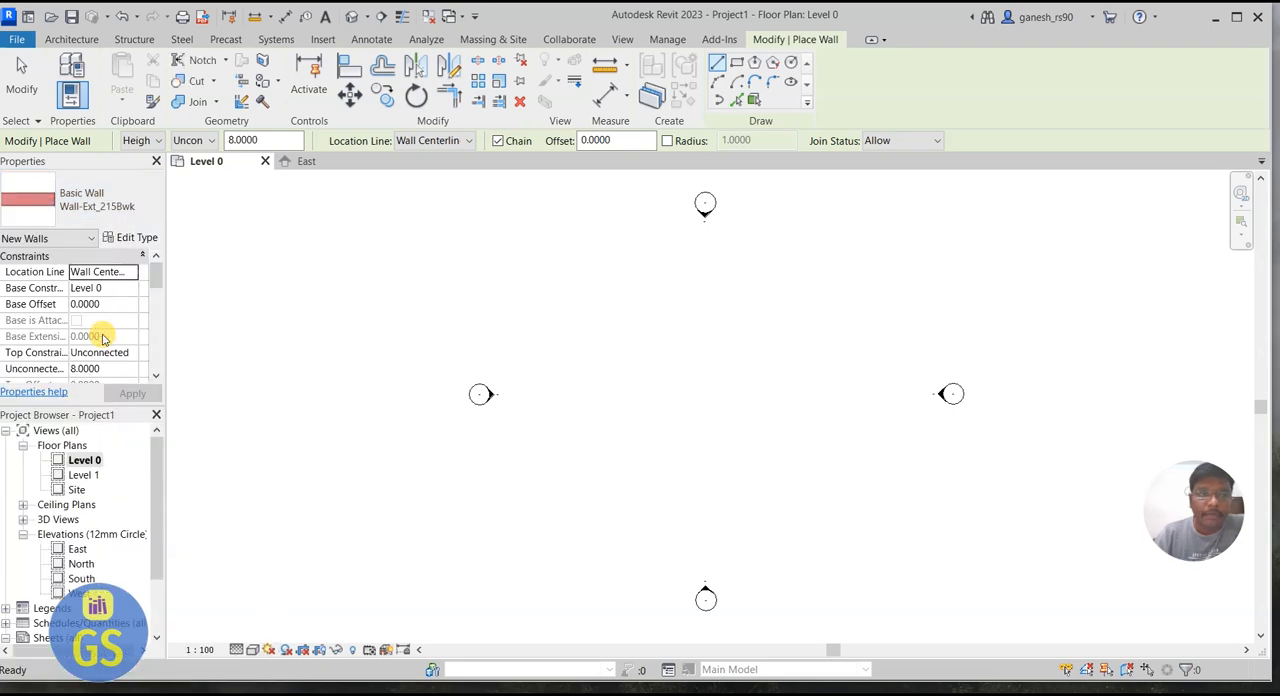
Step: Edit the wall type's structure, setting the brick layer's thickness to 0.230 m and the sample height to 3 m
{"action": "left_click", "coordinate": [130, 238]}
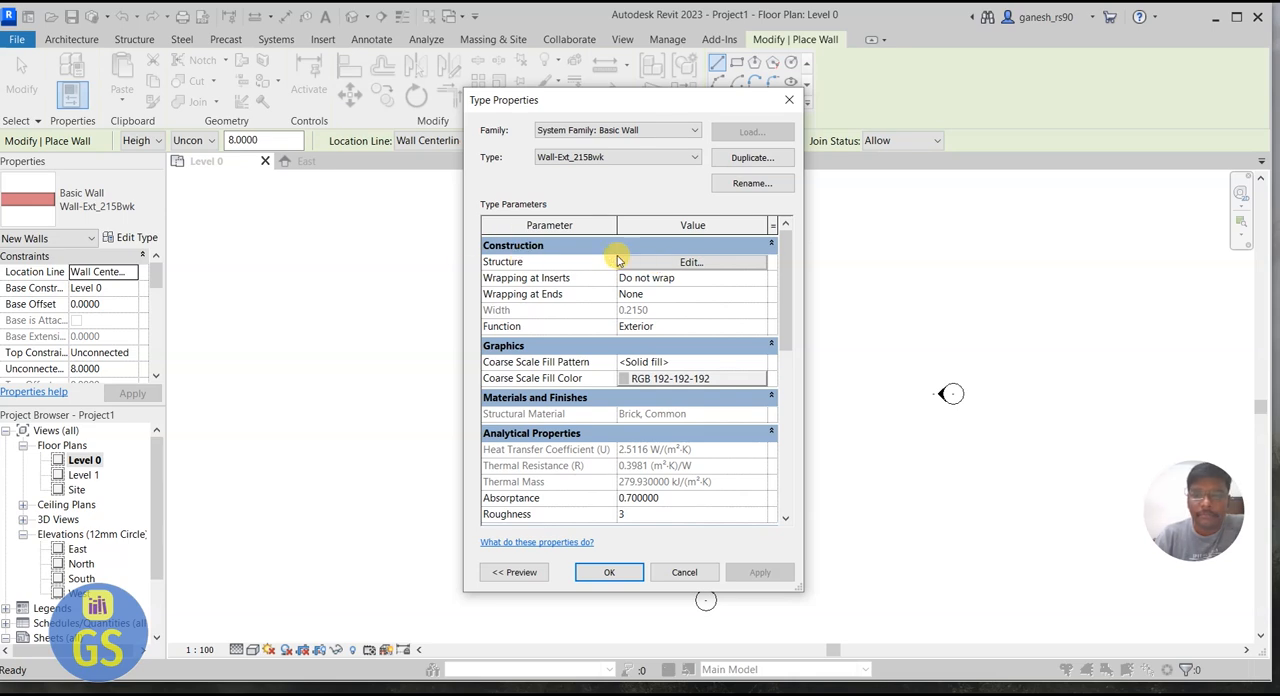
{"action": "left_click", "coordinate": [689, 263]}
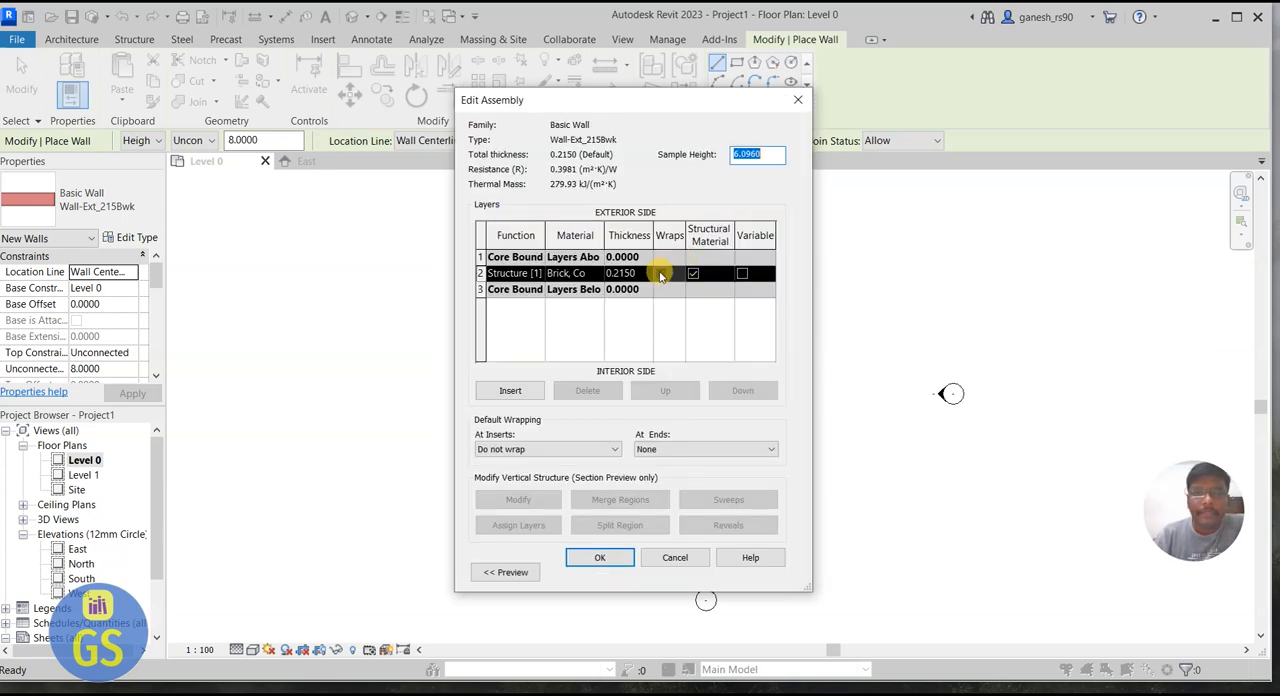
{"action": "left_click", "coordinate": [646, 275]}
{"action": "left_click_drag", "start_coordinate": [646, 272], "coordinate": [563, 280]}
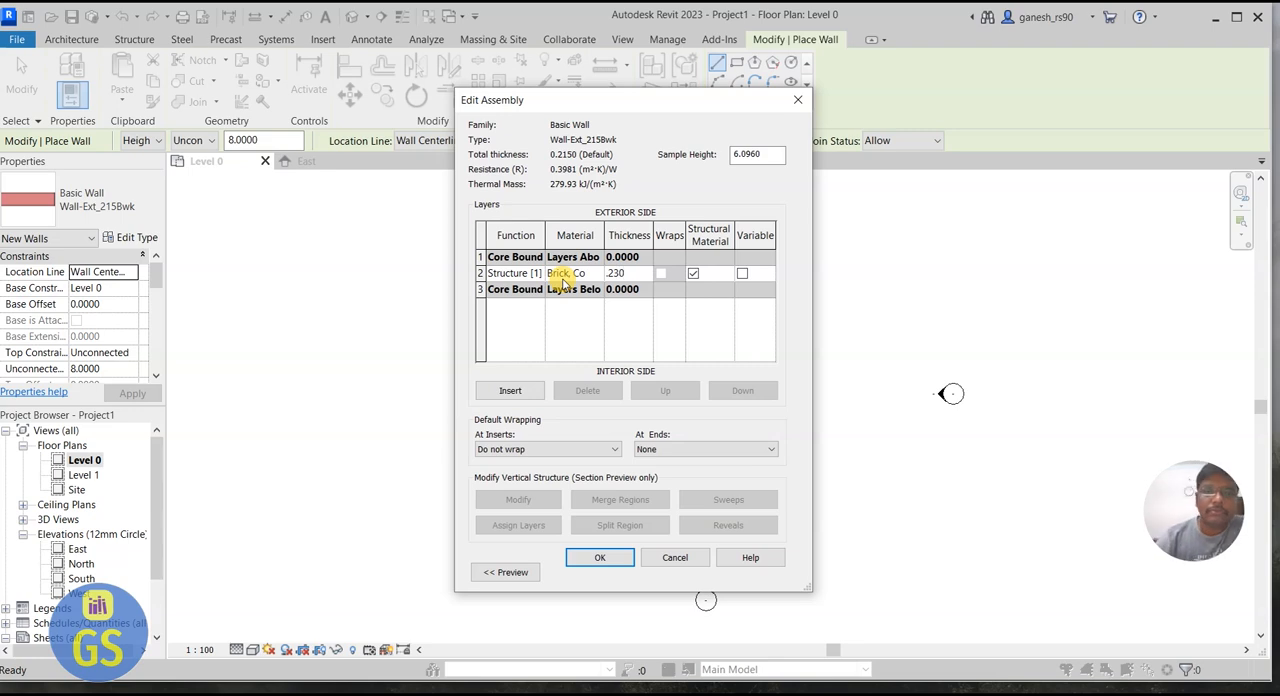
{"action": "left_click_drag", "start_coordinate": [634, 273], "coordinate": [594, 281]}
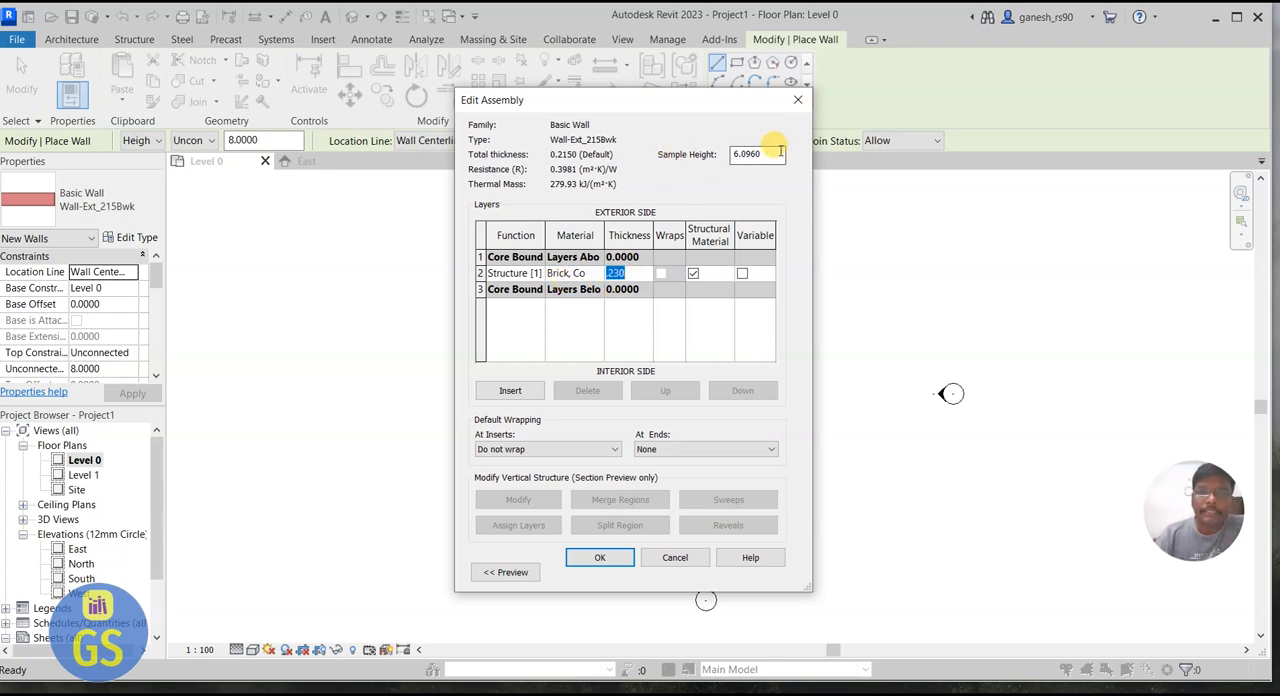
{"action": "left_click_drag", "start_coordinate": [778, 152], "coordinate": [707, 160]}
{"action": "type", "text": "3"}
{"action": "left_click", "coordinate": [737, 348]}
{"action": "left_click", "coordinate": [750, 153]}
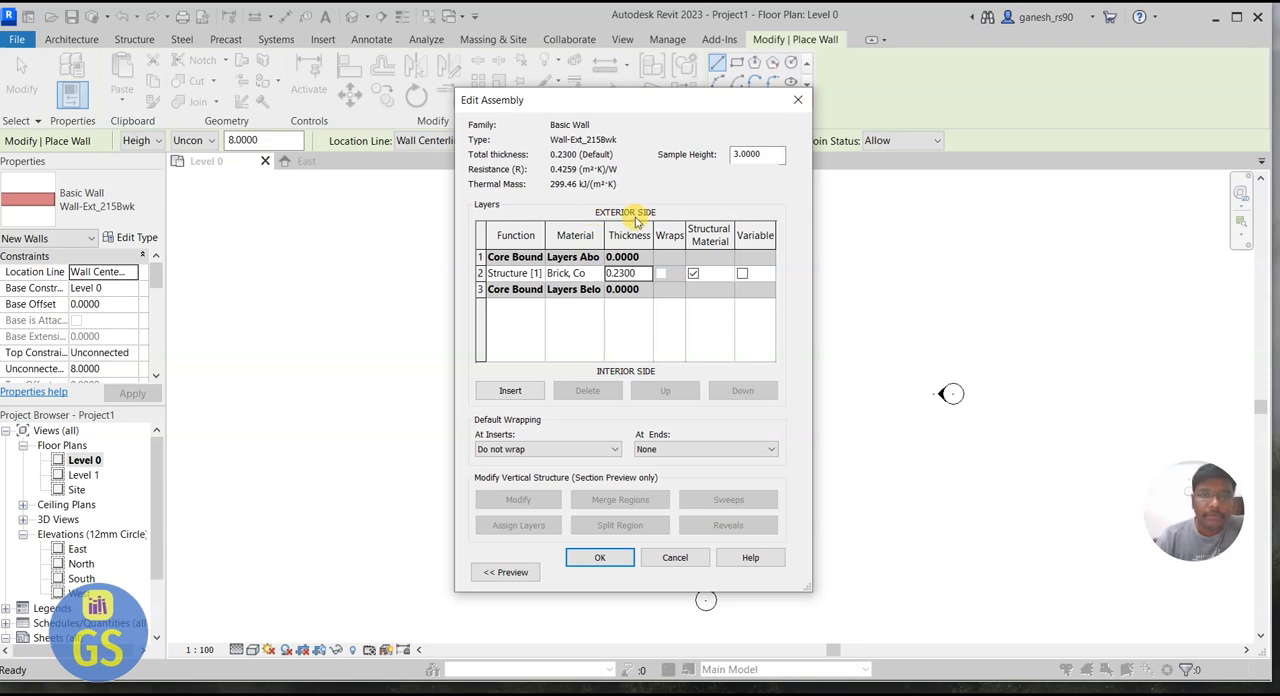
{"action": "left_click", "coordinate": [584, 560]}
{"action": "left_click", "coordinate": [607, 577]}
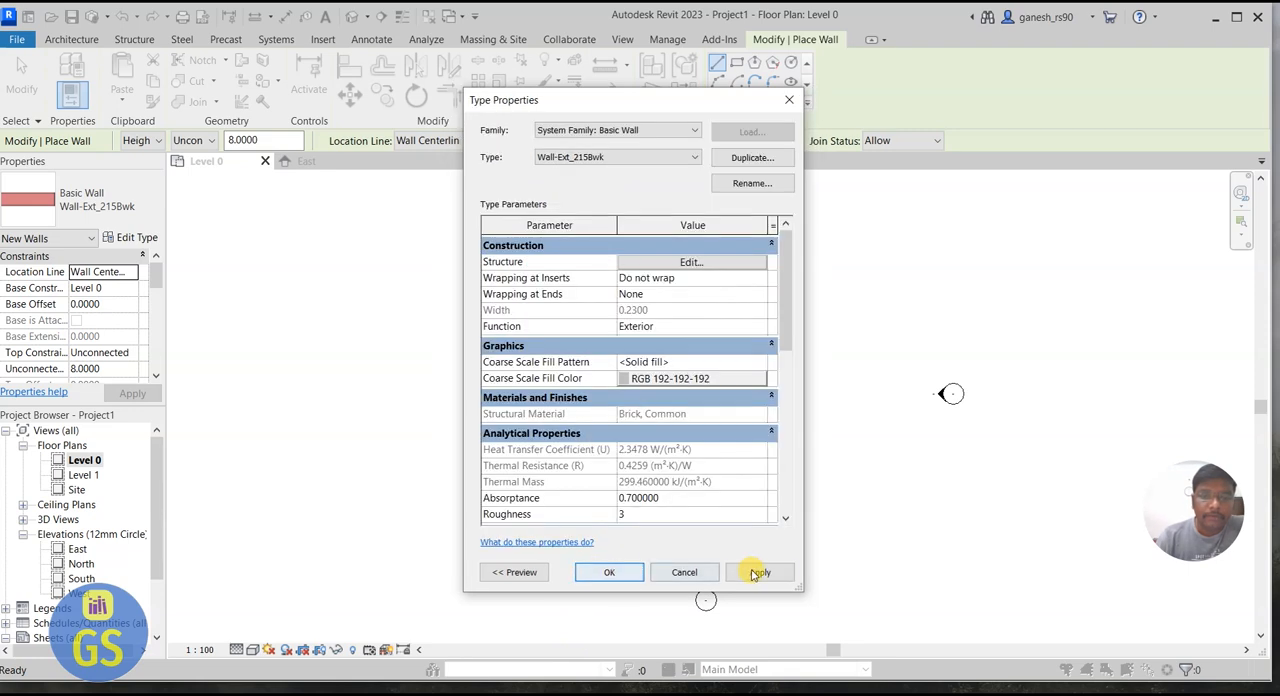
{"action": "left_click", "coordinate": [608, 570]}
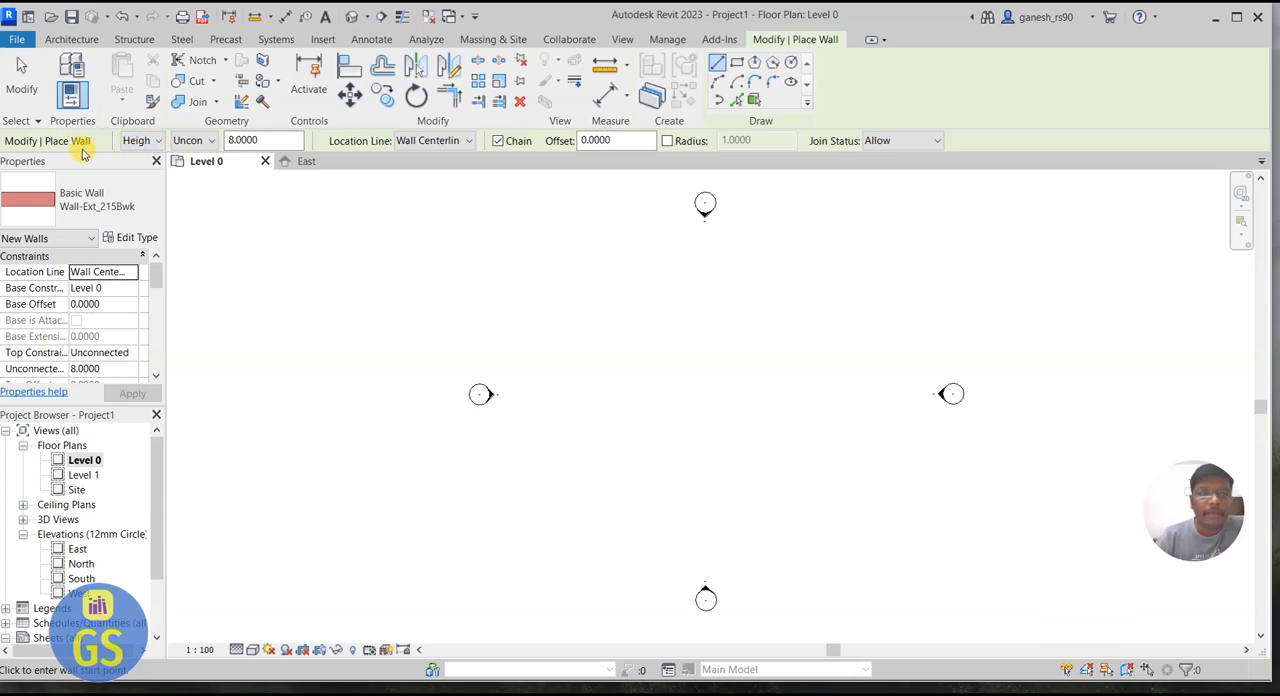
Step: Set the new wall's height to run up to Level 1, with its location line on Wall Centerline
{"action": "left_click", "coordinate": [158, 142]}
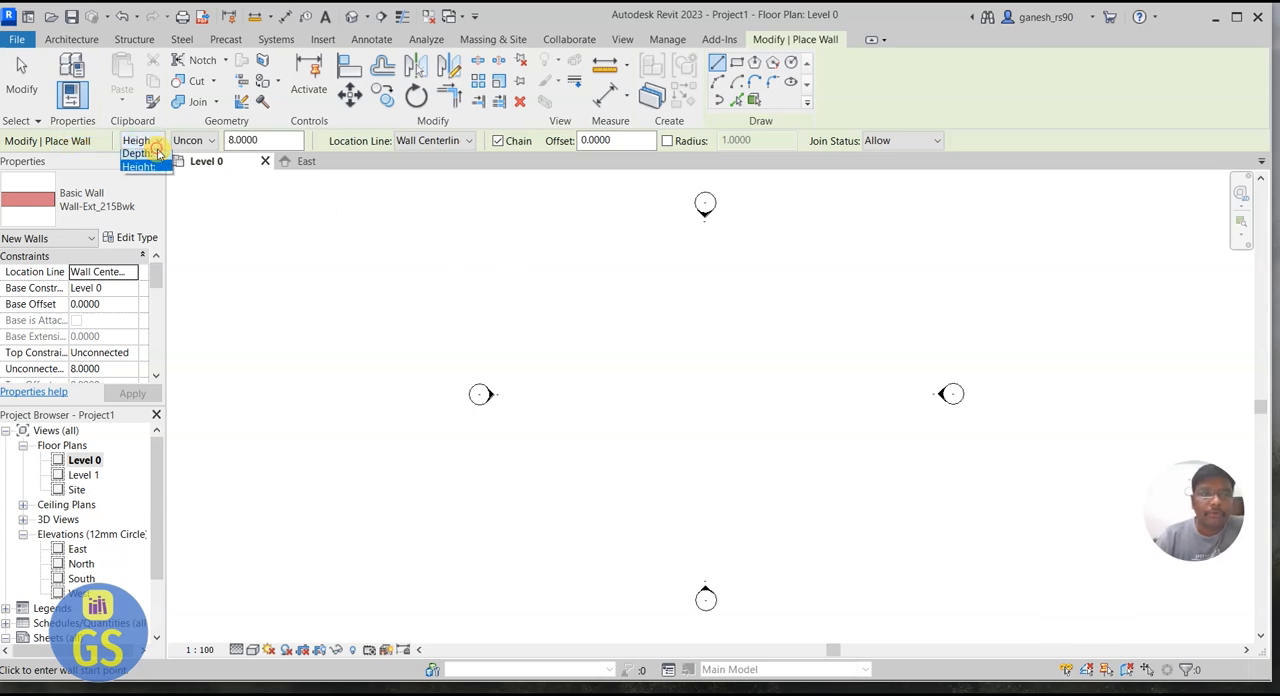
{"action": "left_click", "coordinate": [211, 142]}
{"action": "left_click", "coordinate": [209, 141]}
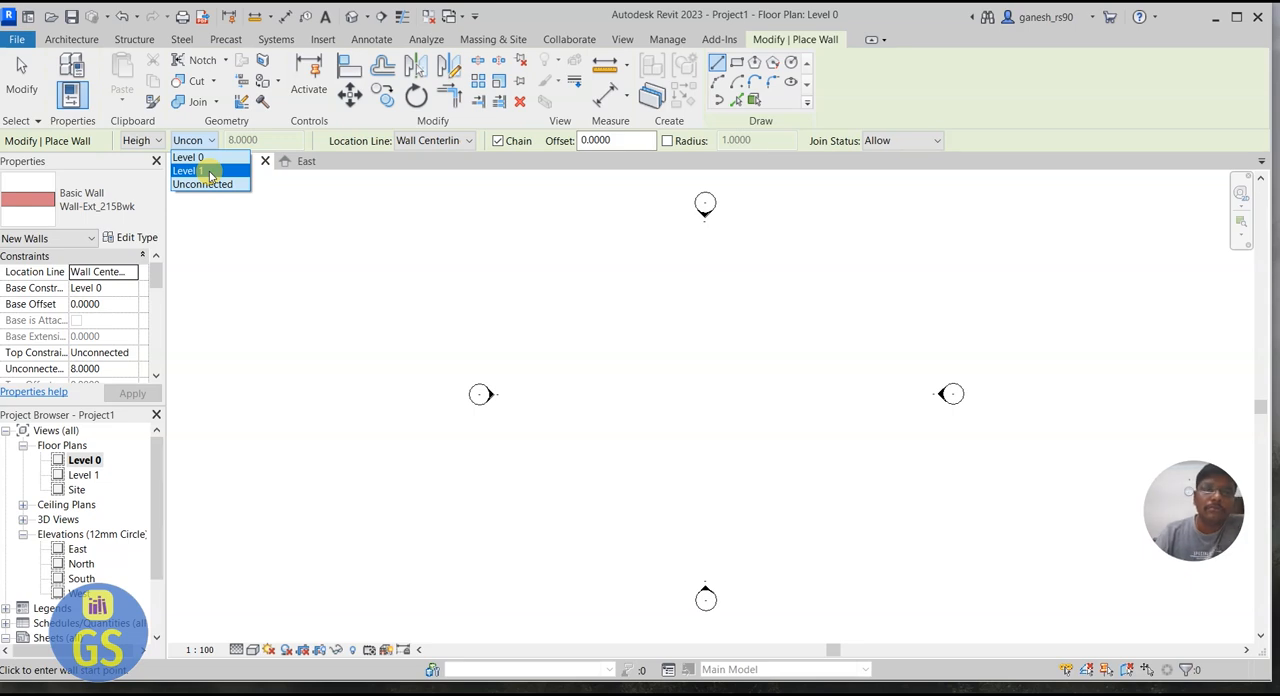
{"action": "left_click", "coordinate": [208, 172]}
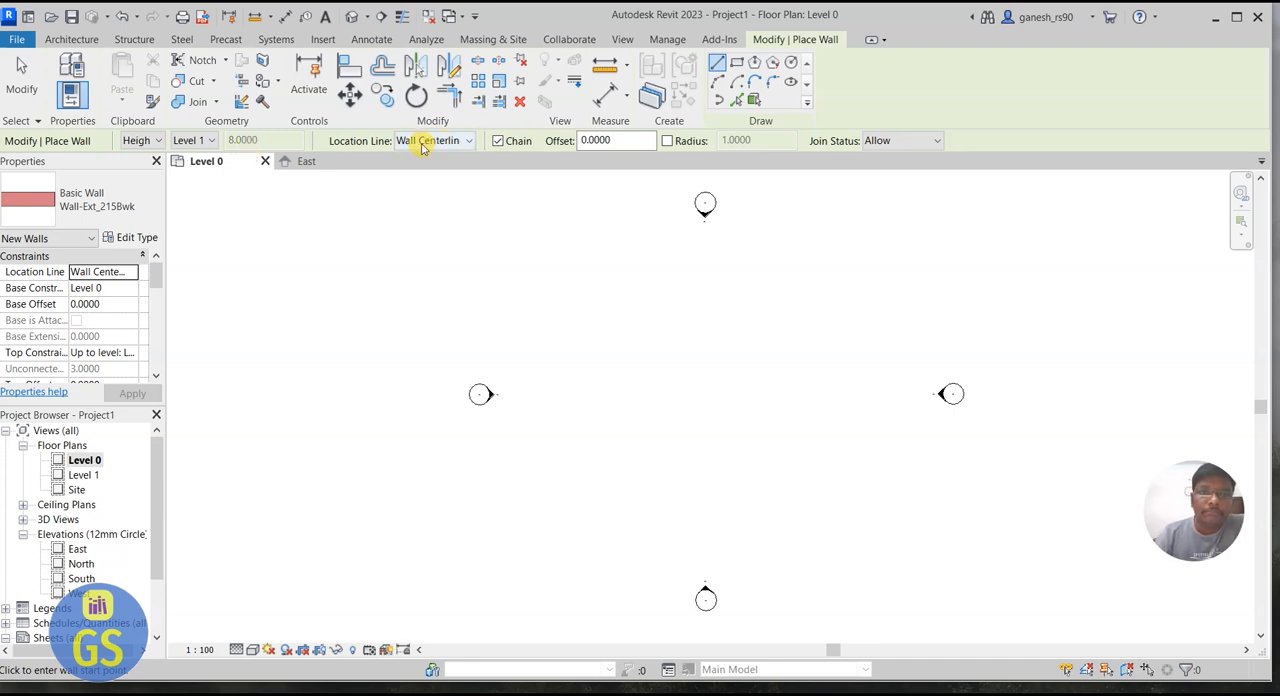
{"action": "left_click", "coordinate": [459, 143]}
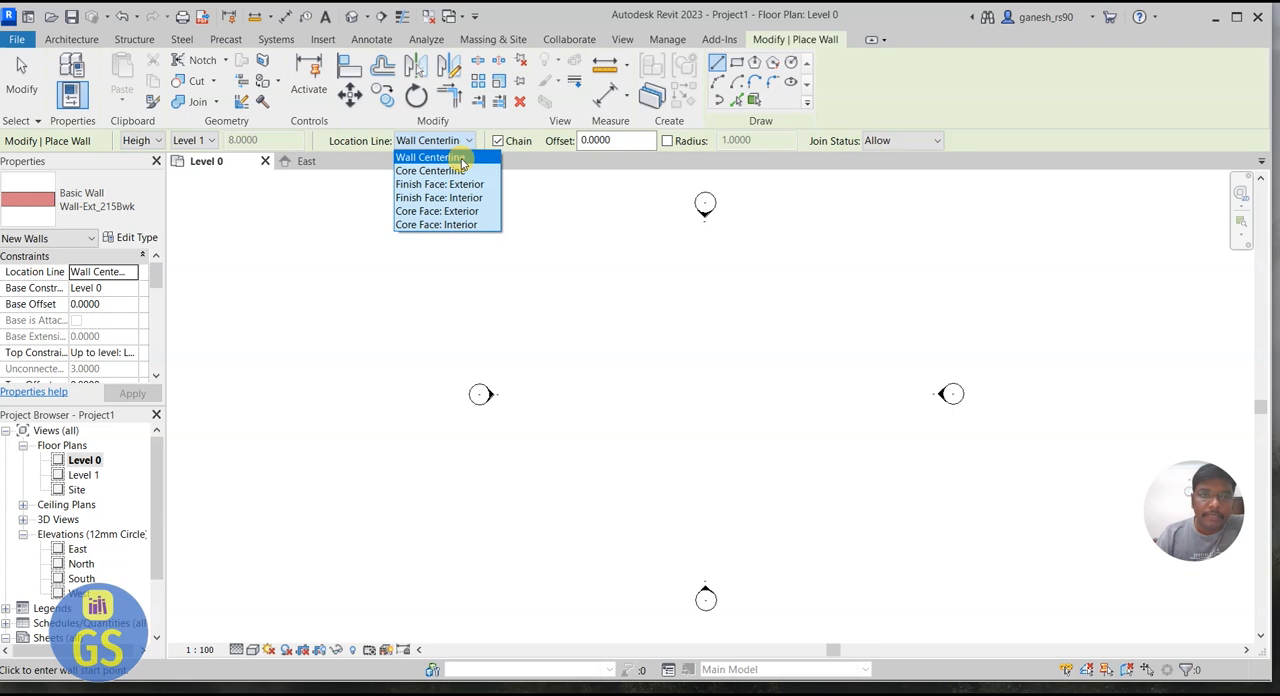
{"action": "left_click", "coordinate": [461, 162]}
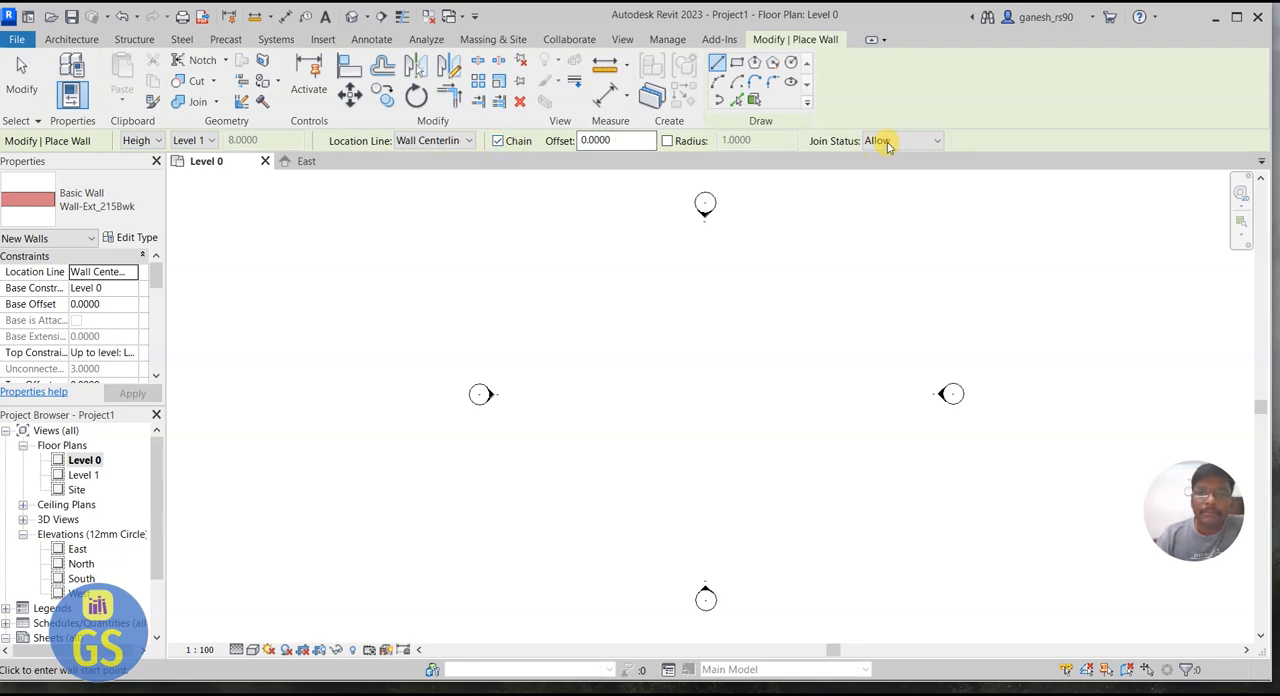
Step: Draw a 3.5 m horizontal wall in the plan, followed by a 2.5 m wall perpendicular to it, heading south from its east end
{"action": "left_click", "coordinate": [565, 297]}
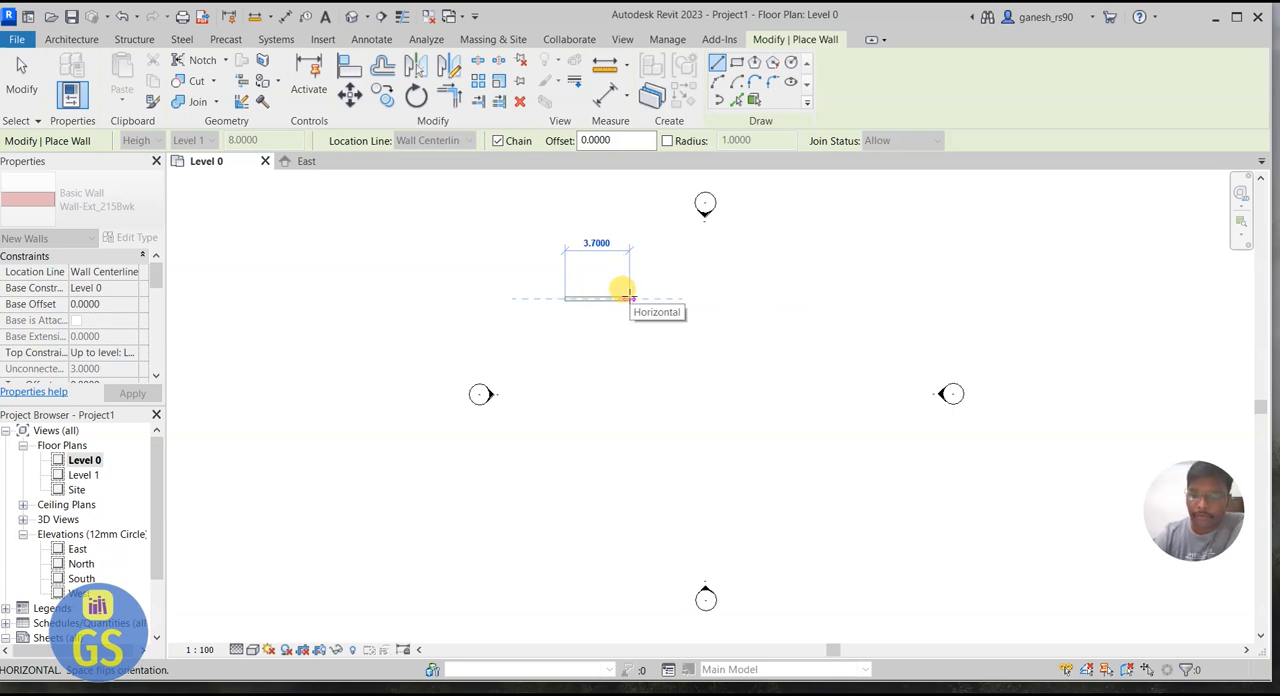
{"action": "type", "text": "3.5"}
{"action": "key", "text": "Return"}
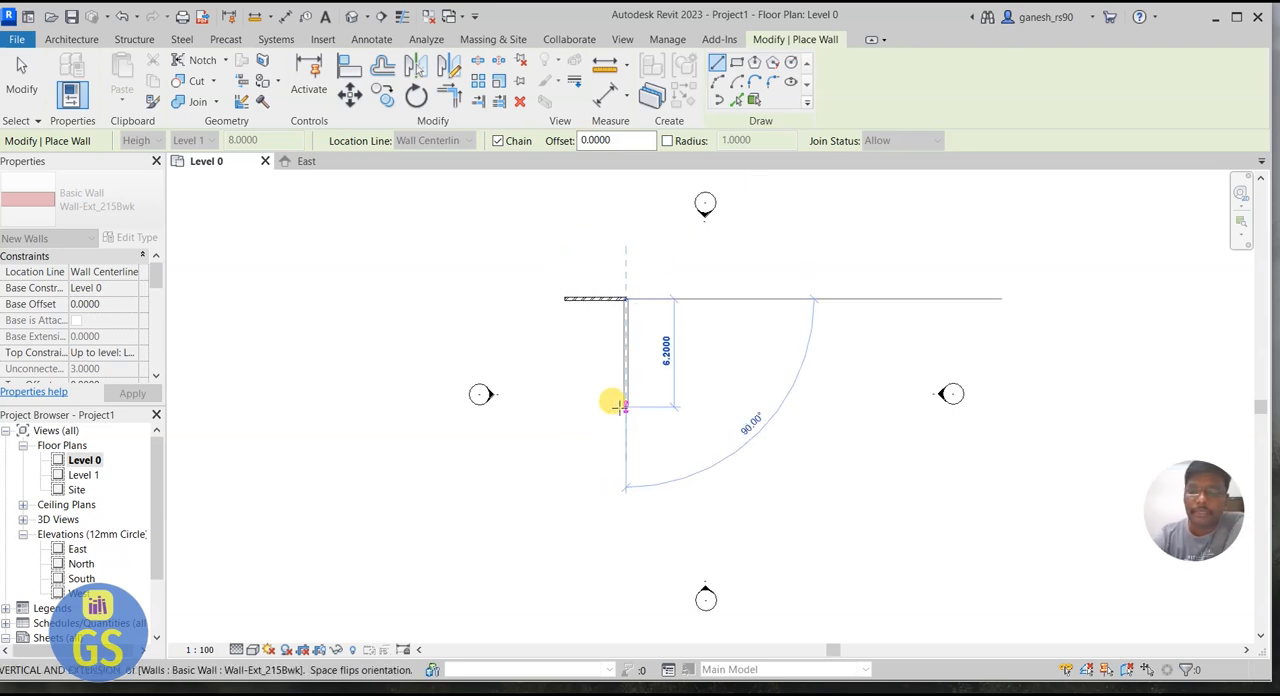
{"action": "type", "text": "2.5"}
{"action": "key", "text": "Return"}
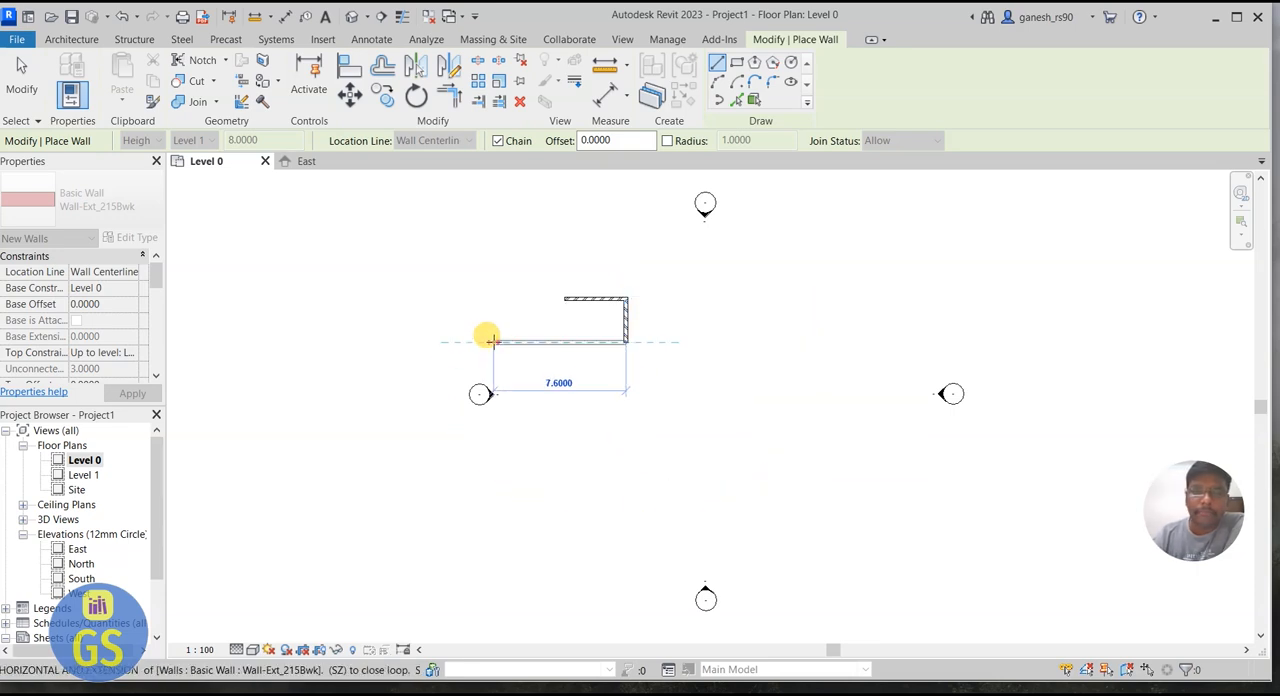
Step: Add a 3.5 m wall parallel to the first, close the rectangular room with a wall to the starting corner, and end the Wall command
{"action": "type", "text": "3.5"}
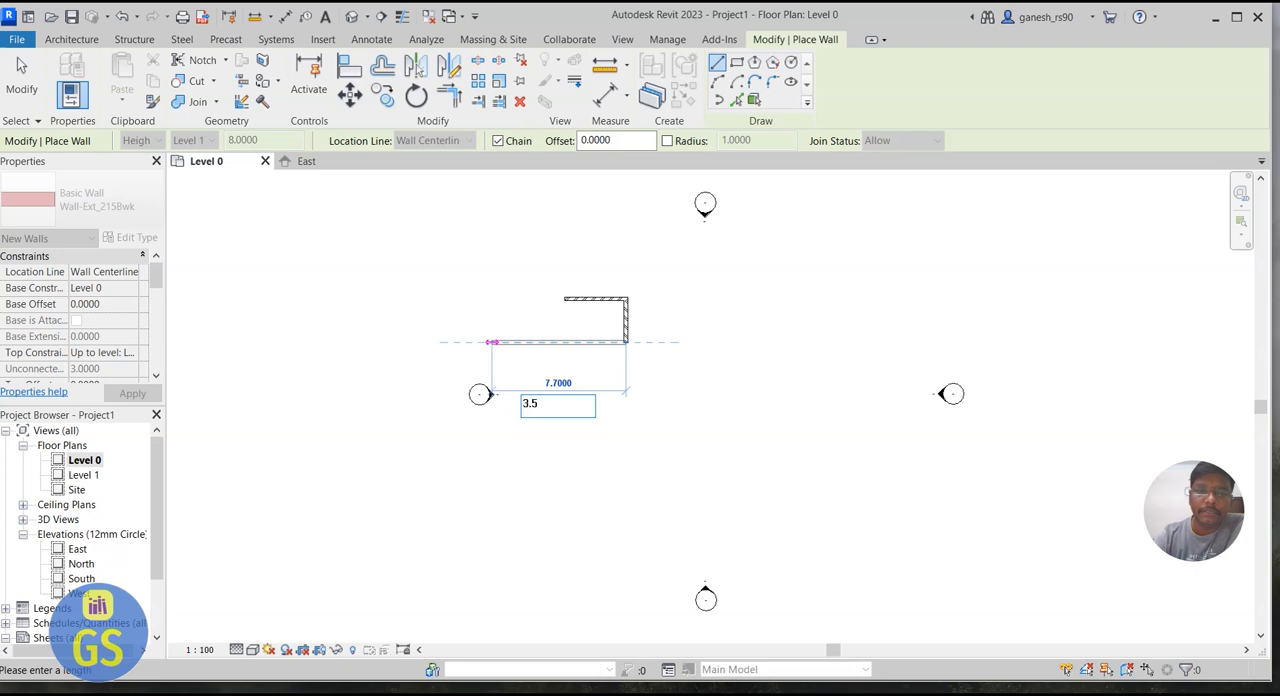
{"action": "key", "text": "Return"}
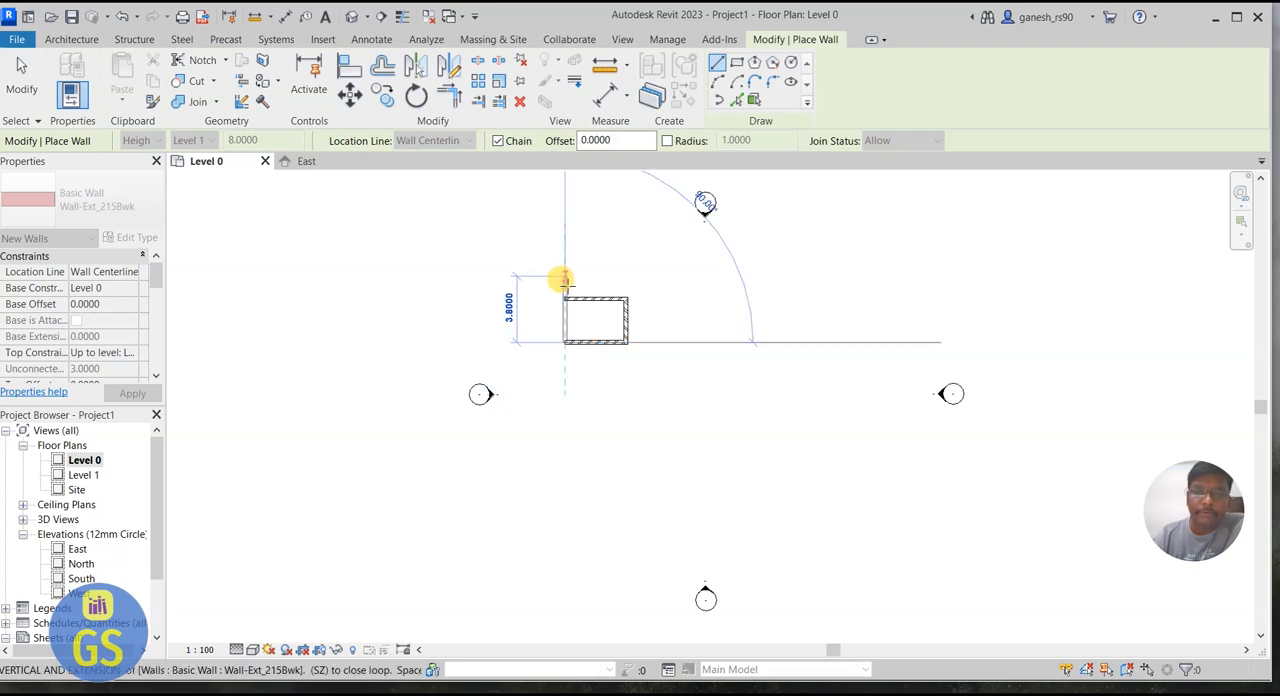
{"action": "scroll", "coordinate": [565, 280], "scroll_direction": "up", "scroll_amount": 8}
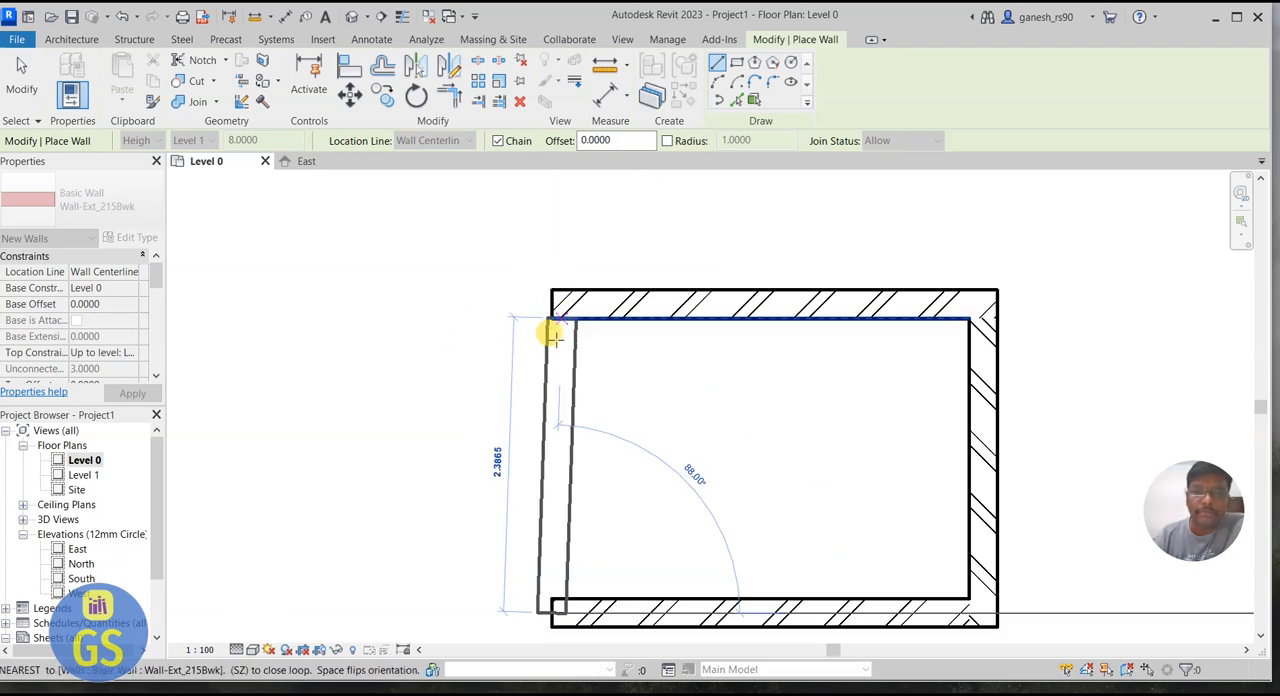
{"action": "left_click", "coordinate": [549, 302]}
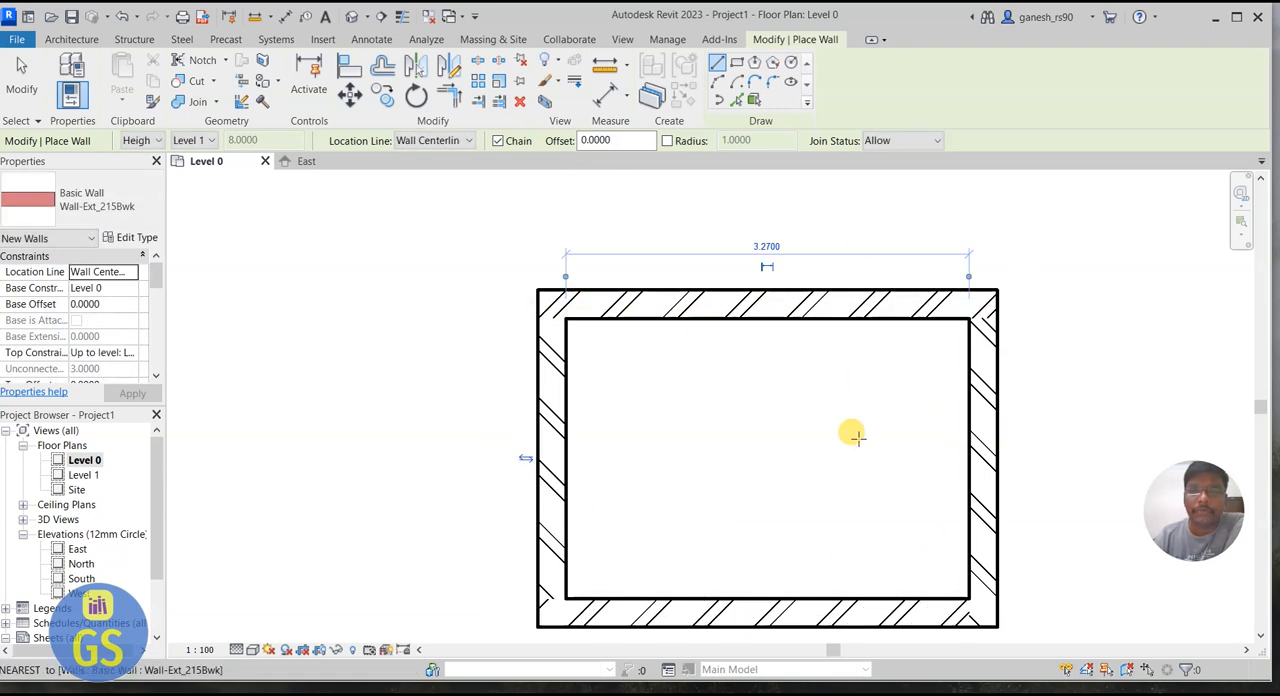
{"action": "scroll", "coordinate": [751, 348], "scroll_direction": "down", "scroll_amount": 2}
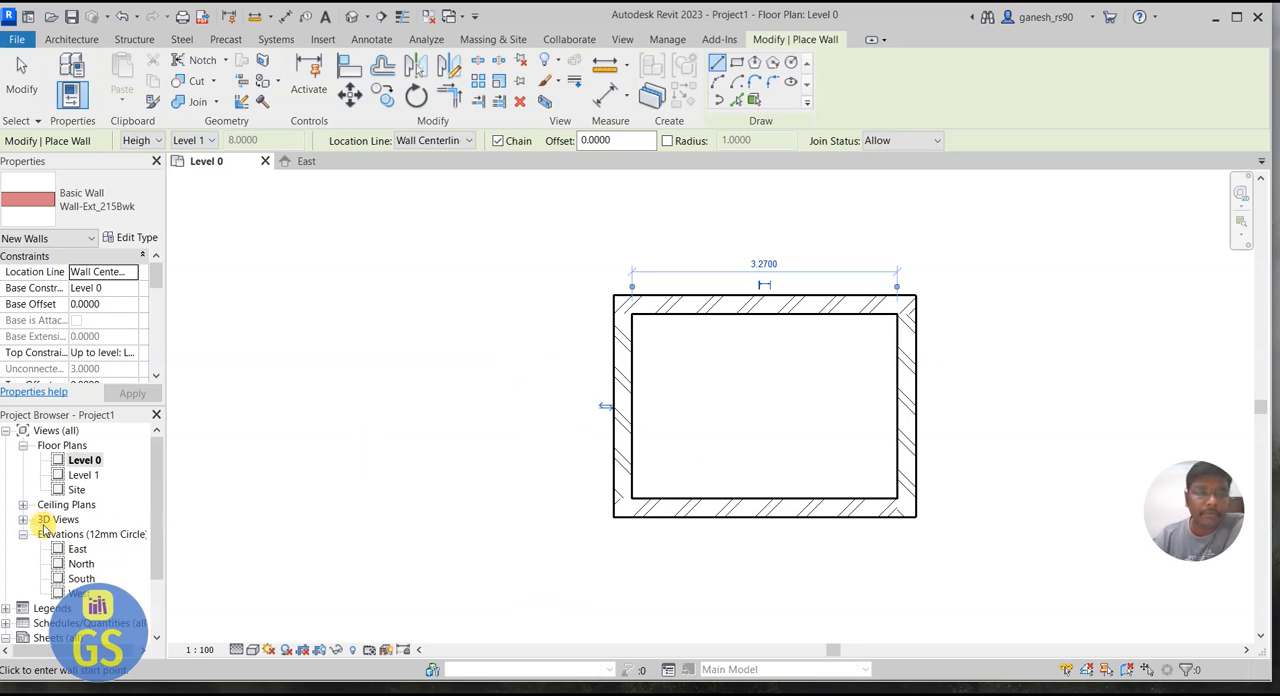
{"action": "key", "text": "Escape"}
{"action": "key", "text": "Escape"}
Step: Open the default 3D view and examine the brick room from its home orientation
{"action": "left_click", "coordinate": [23, 519]}
{"action": "left_click", "coordinate": [77, 535]}
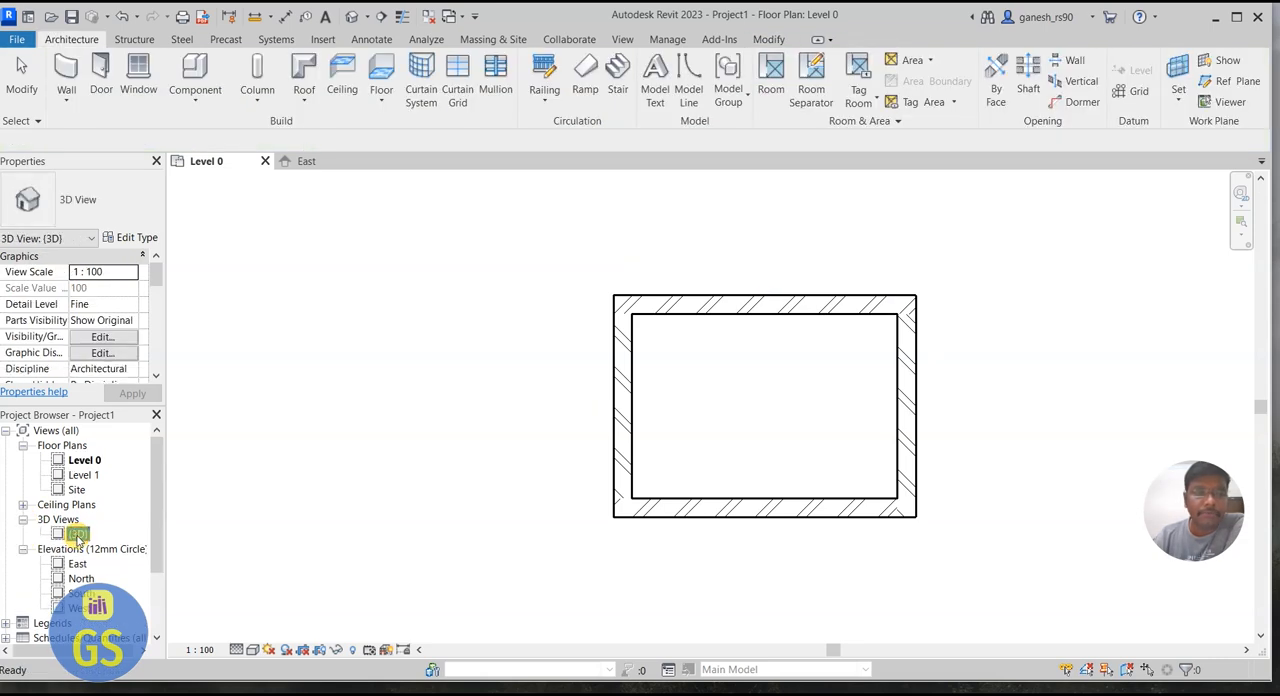
{"action": "double_click", "coordinate": [77, 535]}
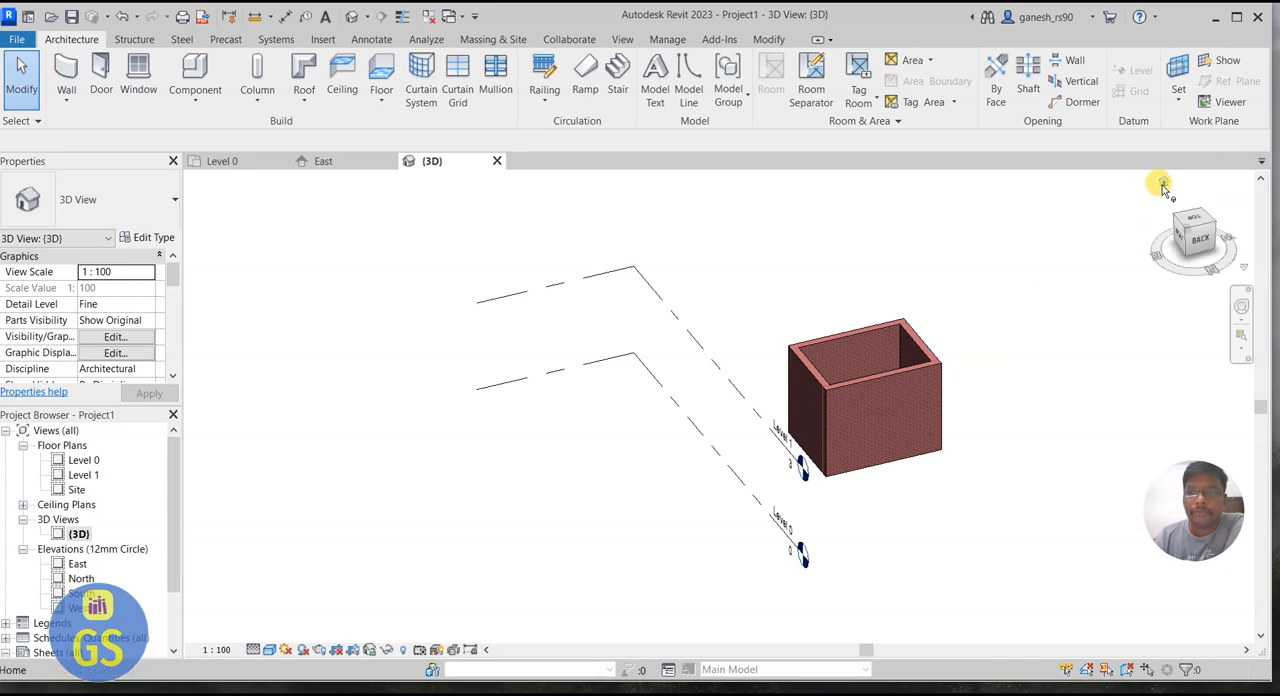
{"action": "left_click", "coordinate": [1163, 183]}
{"action": "scroll", "coordinate": [751, 265], "scroll_direction": "up", "scroll_amount": 2}
{"action": "scroll", "coordinate": [620, 265], "scroll_direction": "up", "scroll_amount": 5}
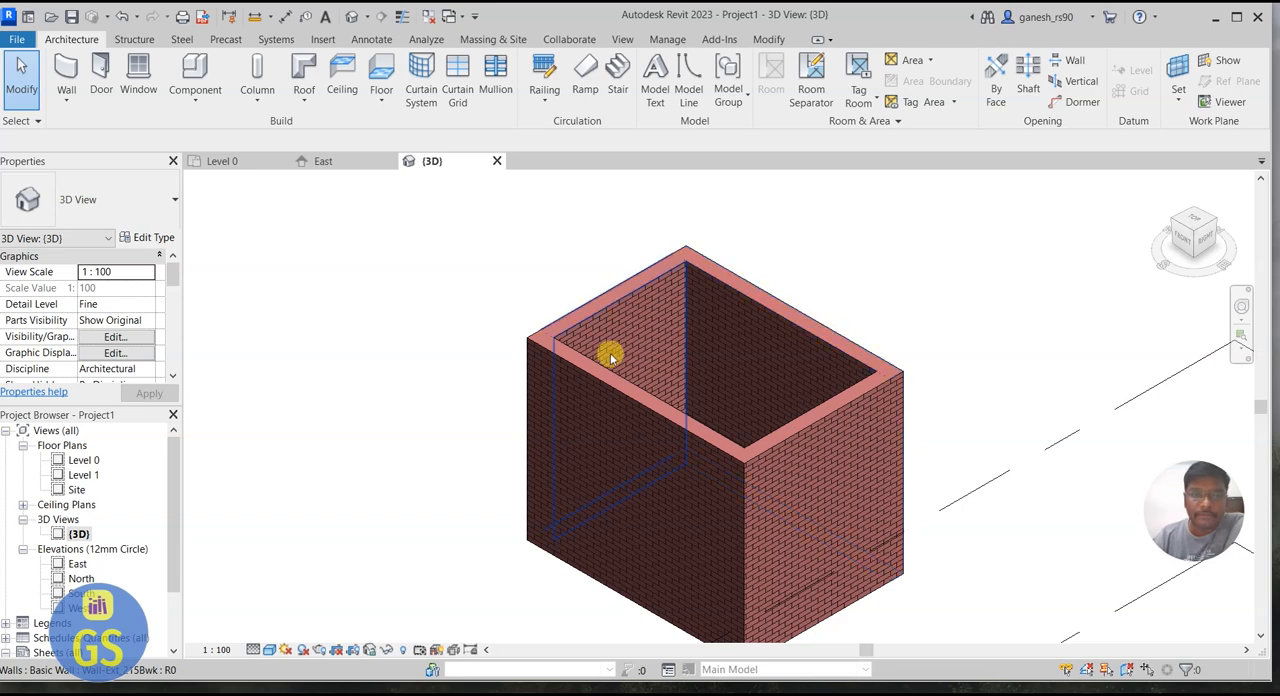
Step: Place a Doors_IntSgl 810x2110mm door near the middle of the room's south wall in the Level 0 plan
{"action": "left_click", "coordinate": [216, 161]}
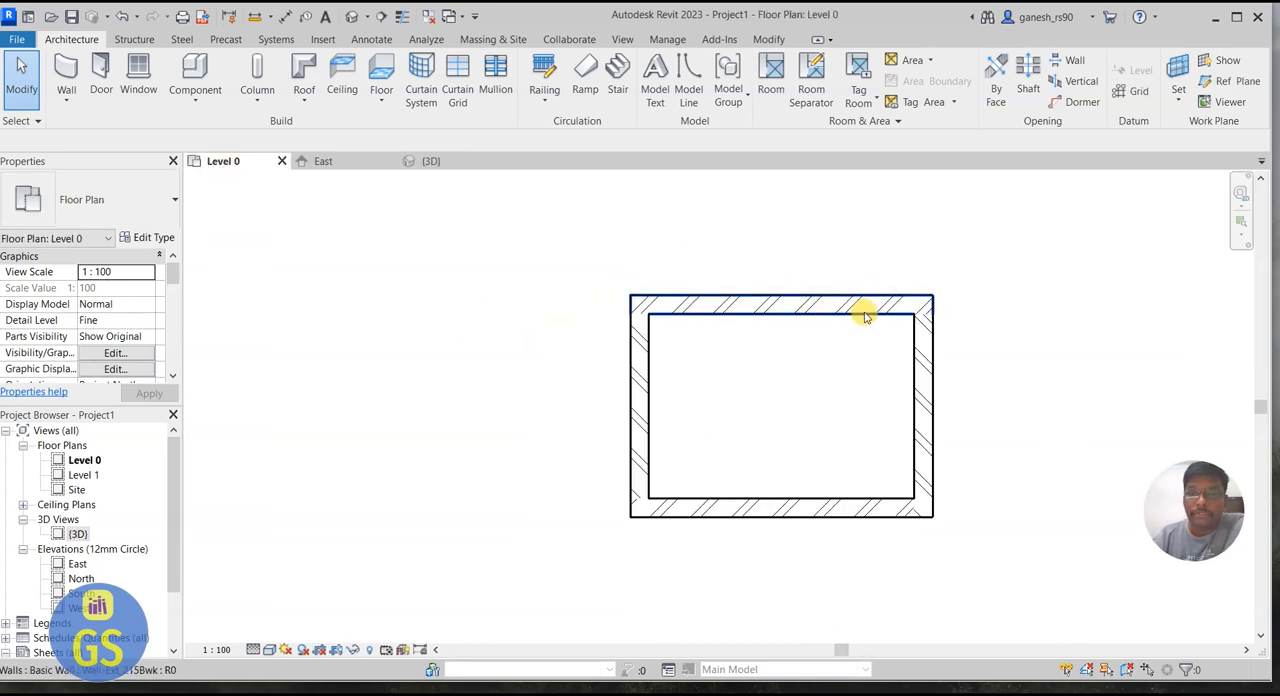
{"action": "left_click", "coordinate": [101, 76]}
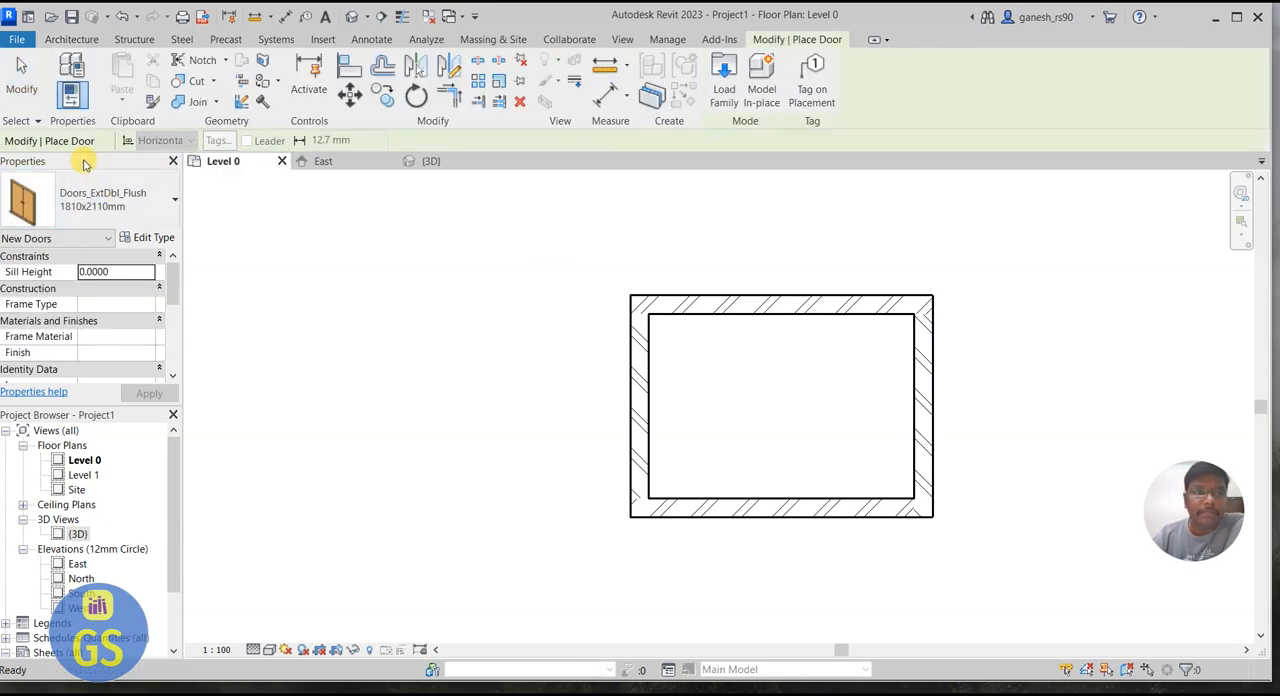
{"action": "left_click", "coordinate": [98, 202]}
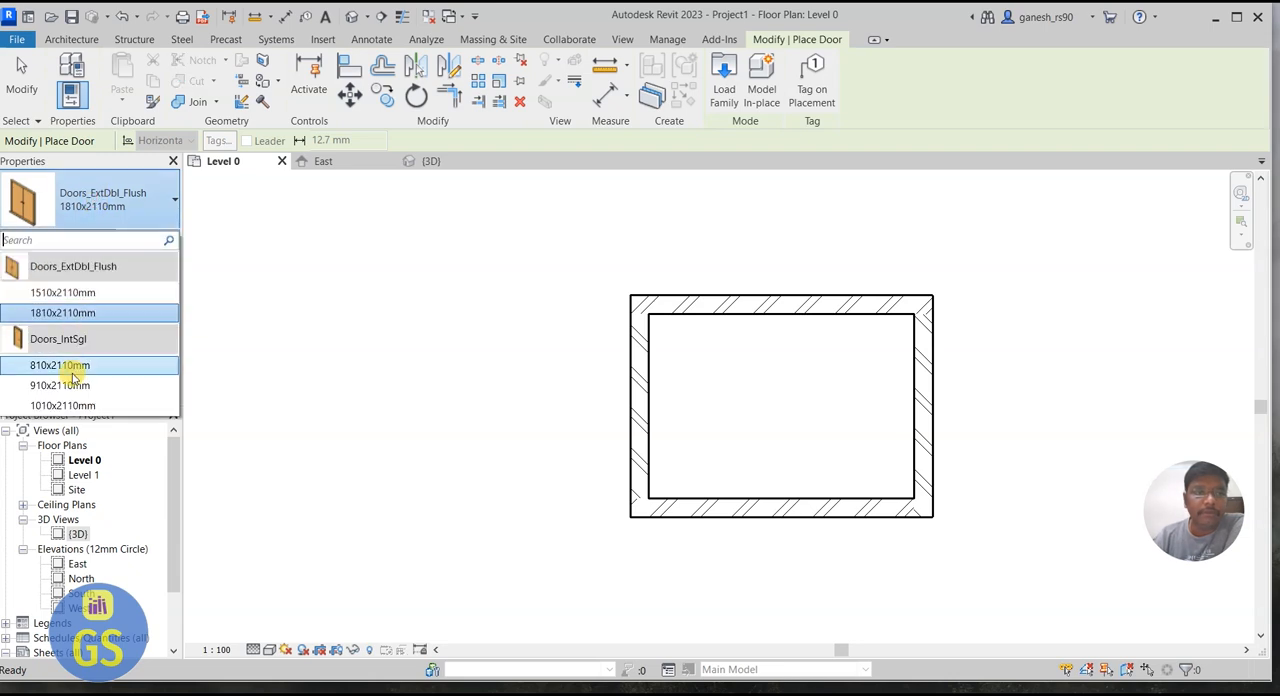
{"action": "left_click", "coordinate": [60, 365]}
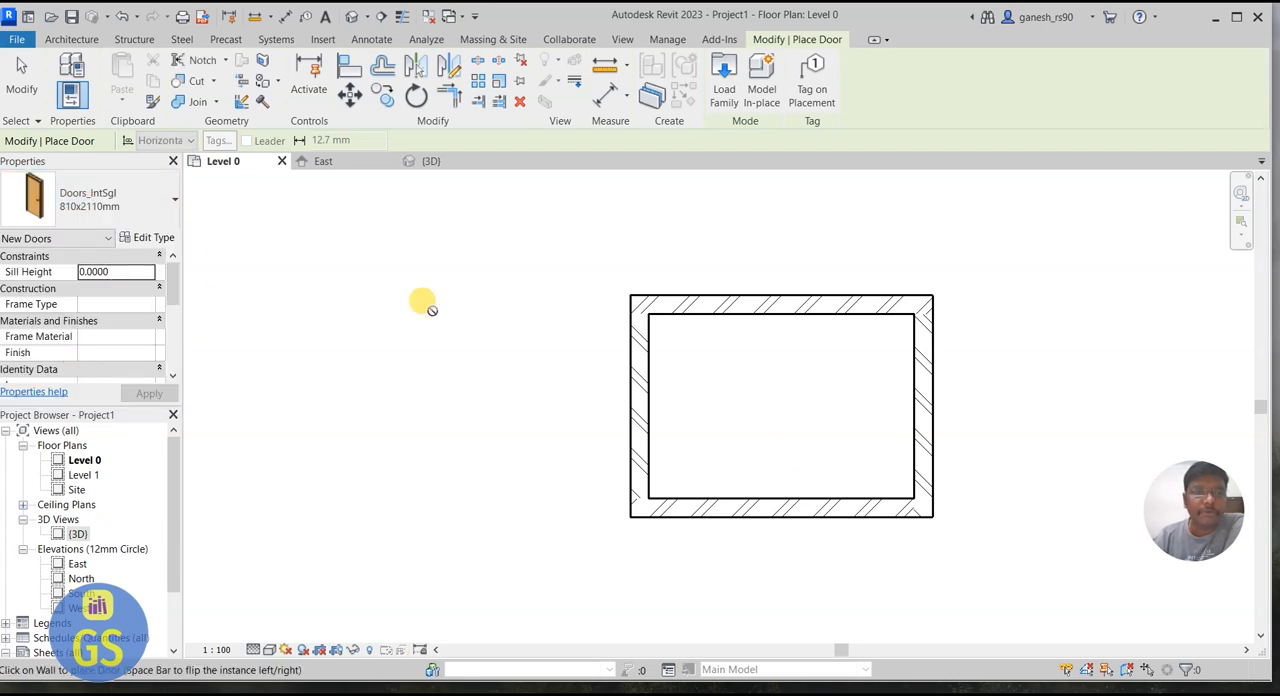
{"action": "left_click", "coordinate": [759, 516]}
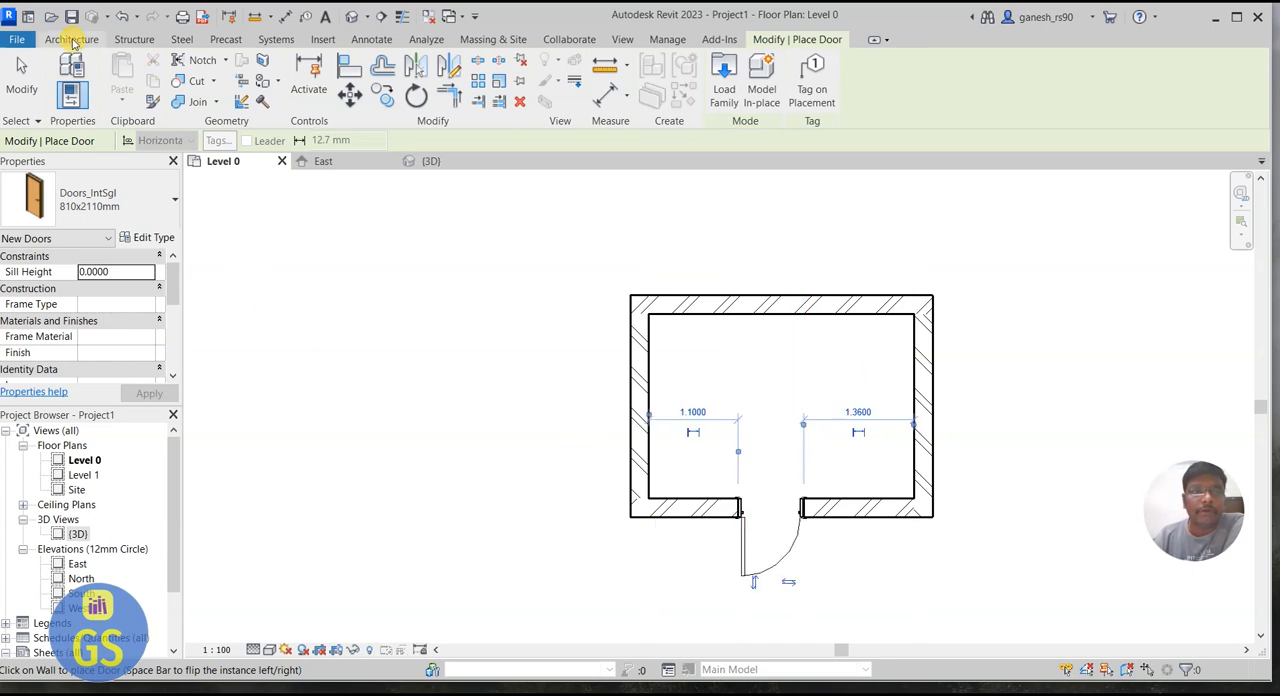
Step: Place a Windows_Sgl_Plain 1360x1210mm window in the north wall, about 0.8 m from the west wall's inner face
{"action": "left_click", "coordinate": [72, 40]}
{"action": "left_click", "coordinate": [140, 75]}
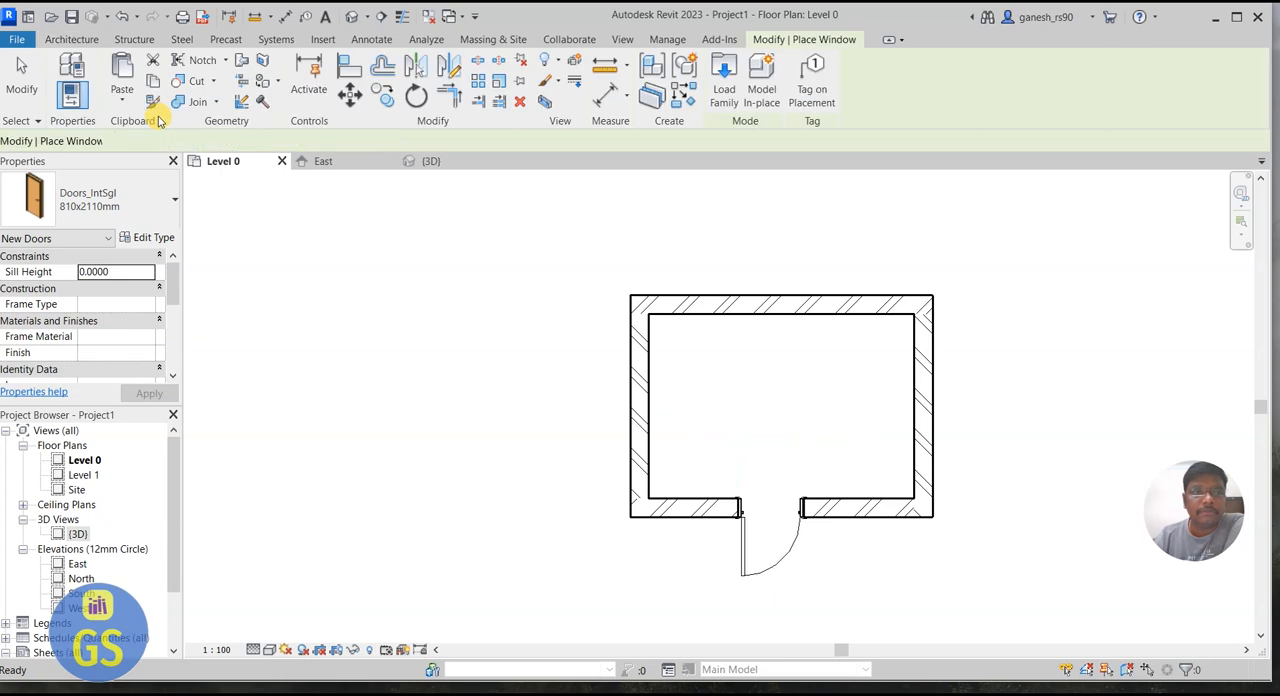
{"action": "left_click", "coordinate": [100, 210]}
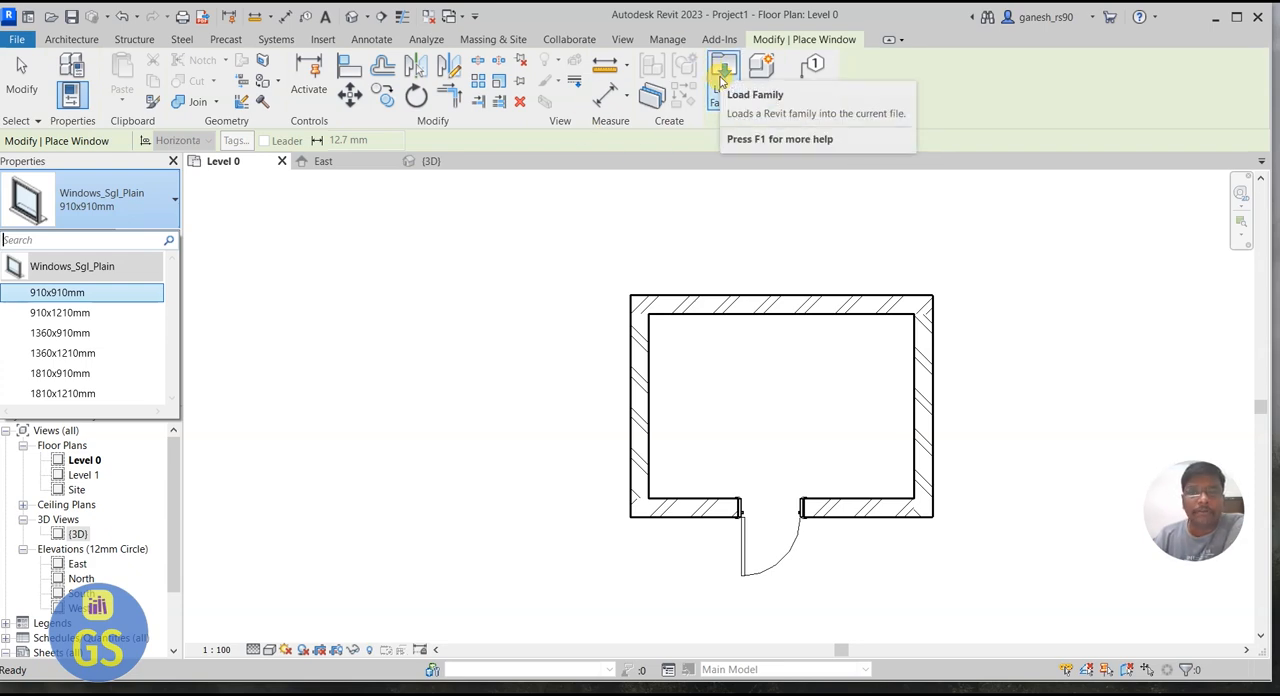
{"action": "left_click", "coordinate": [64, 353]}
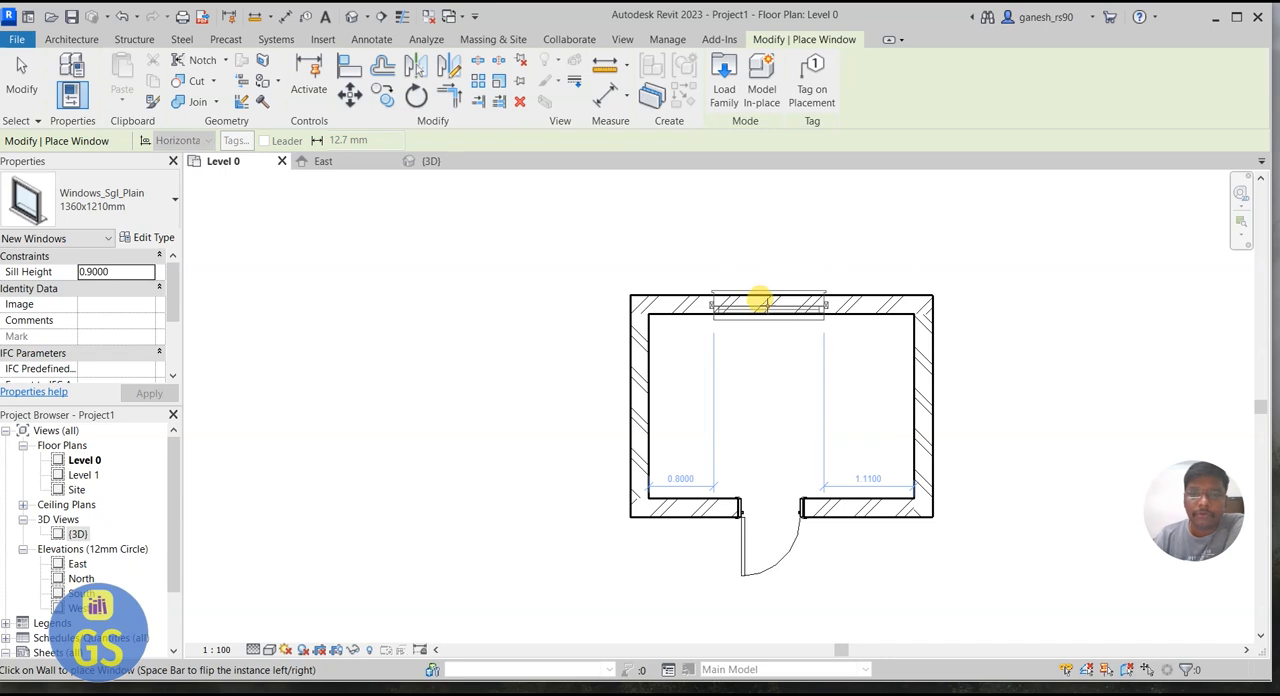
{"action": "left_click", "coordinate": [760, 300]}
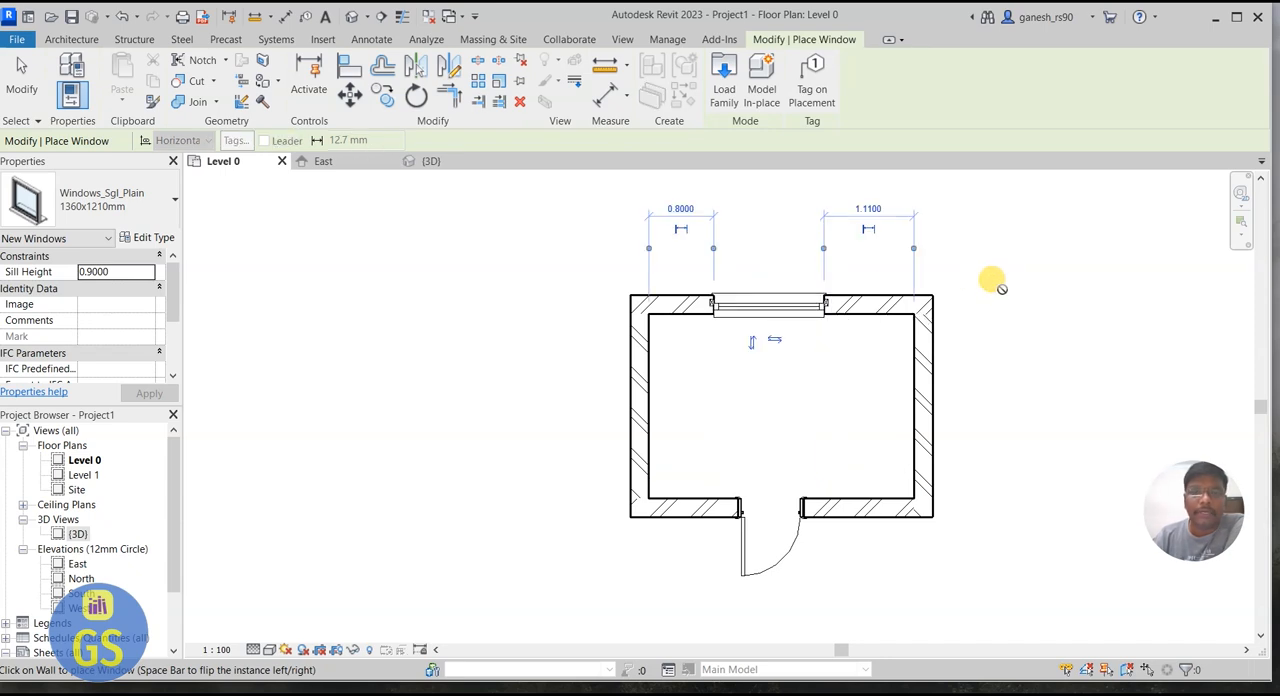
Step: Examine the door and window in the 3D view, orbiting around the room
{"action": "left_click", "coordinate": [434, 161]}
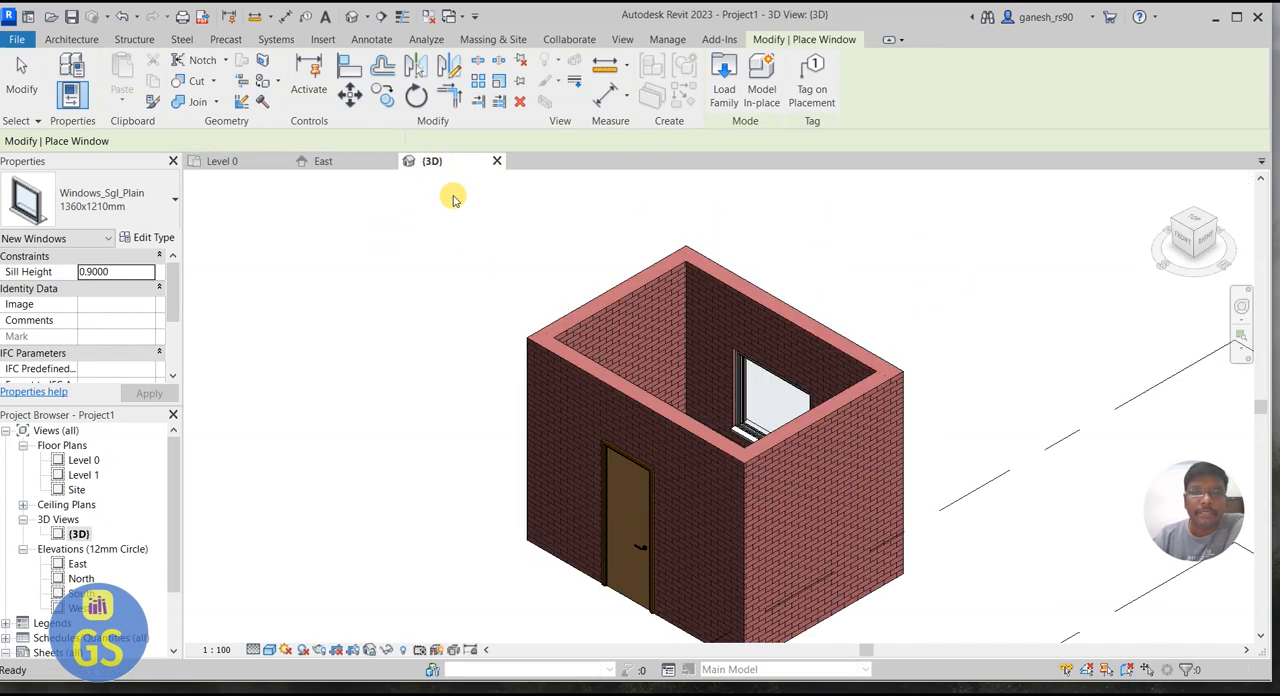
{"action": "scroll", "coordinate": [835, 268], "scroll_direction": "down", "scroll_amount": 2}
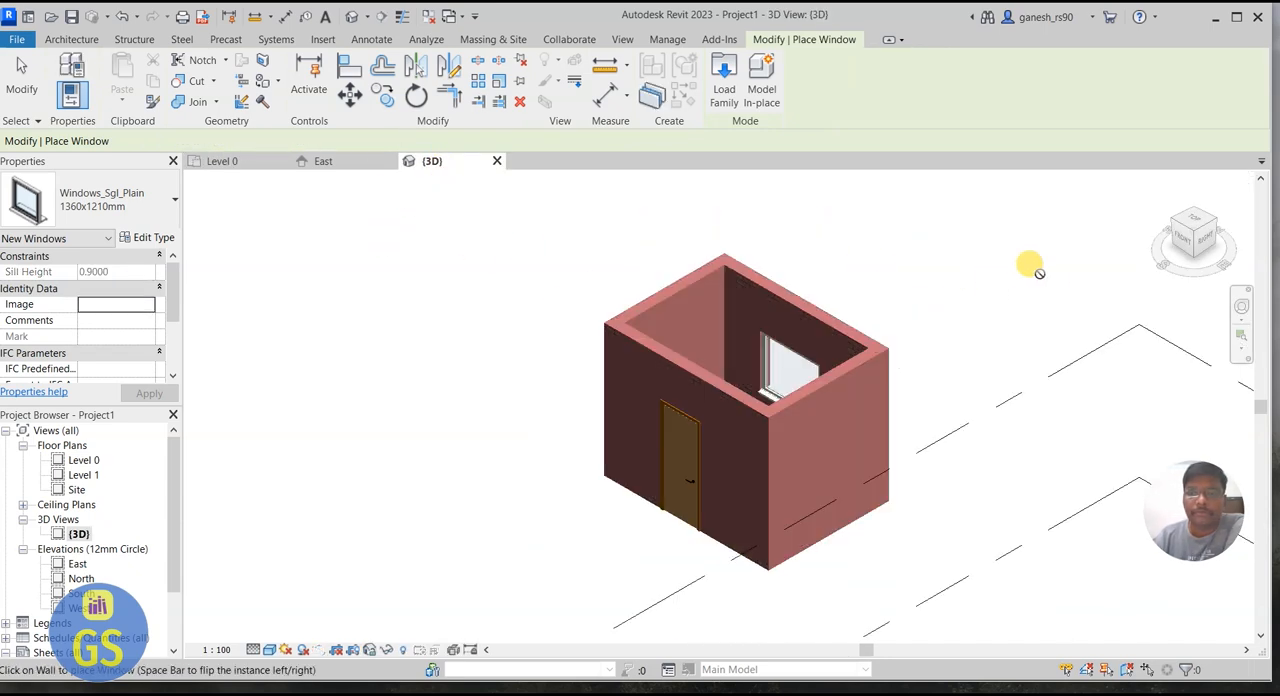
{"action": "left_click", "coordinate": [1240, 305]}
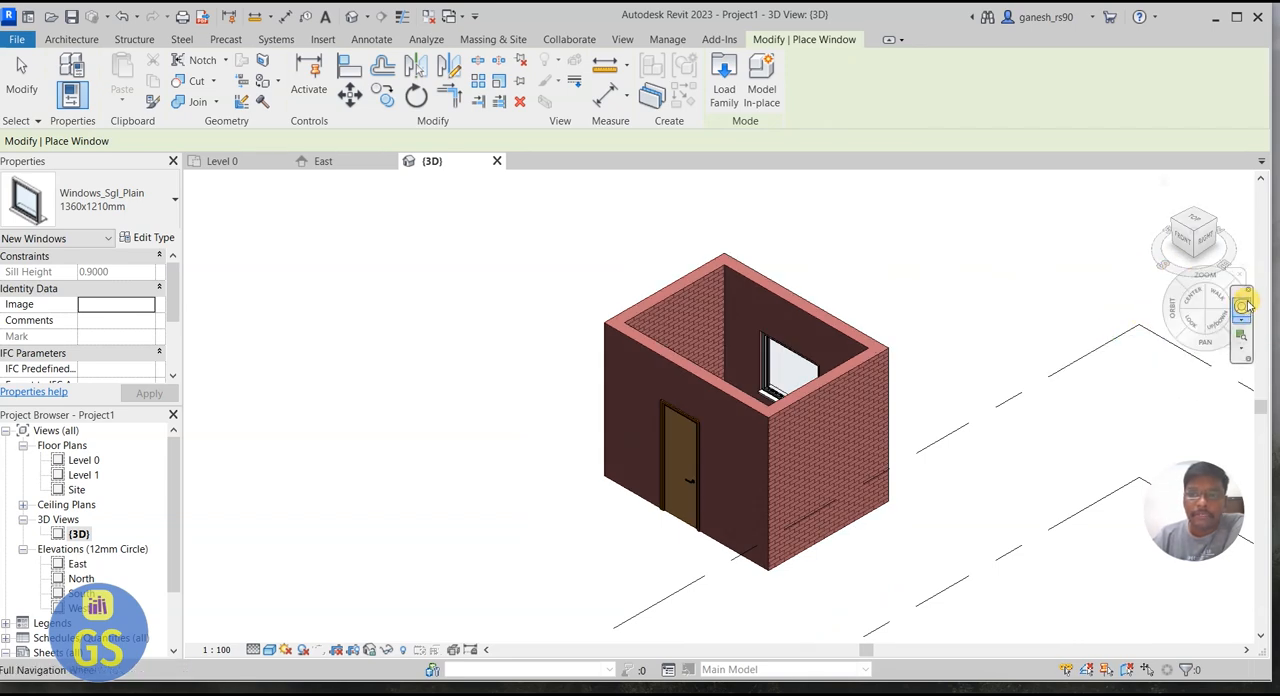
{"action": "left_click_drag", "start_coordinate": [1170, 315], "coordinate": [780, 322]}
{"action": "left_click_drag", "start_coordinate": [794, 313], "coordinate": [1083, 268]}
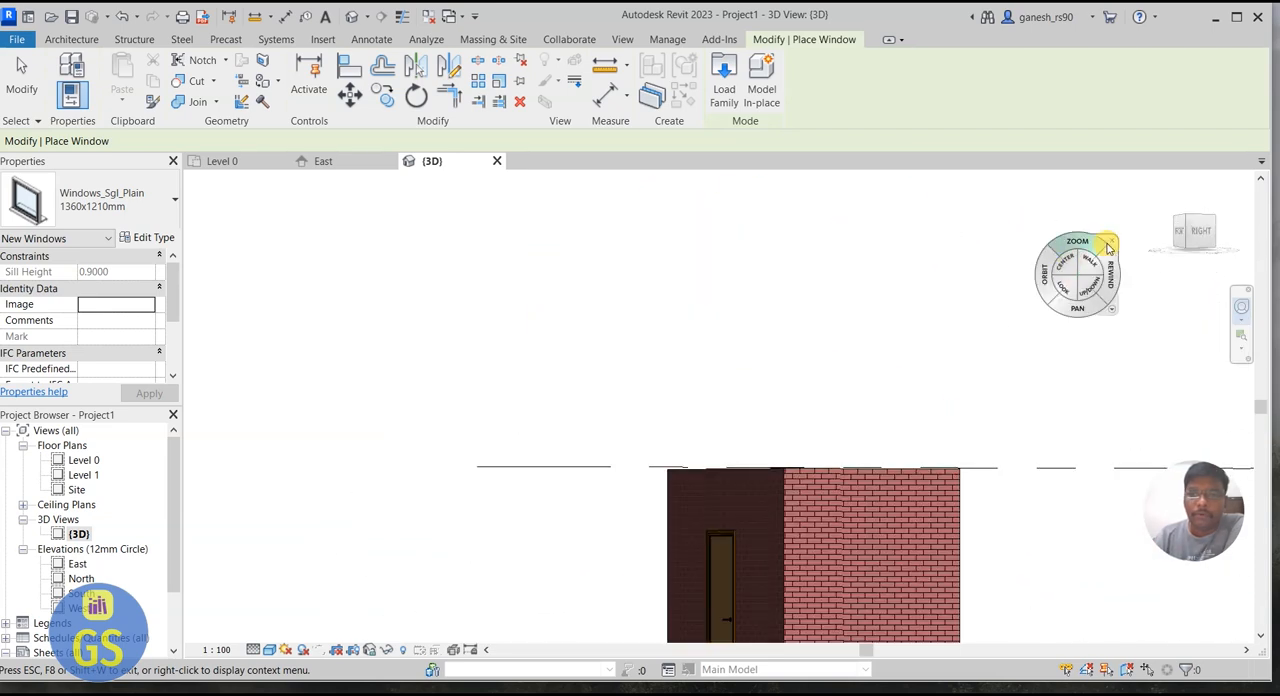
{"action": "left_click", "coordinate": [1112, 240]}
Step: Start an architectural floor in the Level 0 plan using the Floor-Upper_160mmConc-CorusComFlor51 type
{"action": "left_click", "coordinate": [250, 161]}
{"action": "left_click", "coordinate": [613, 282]}
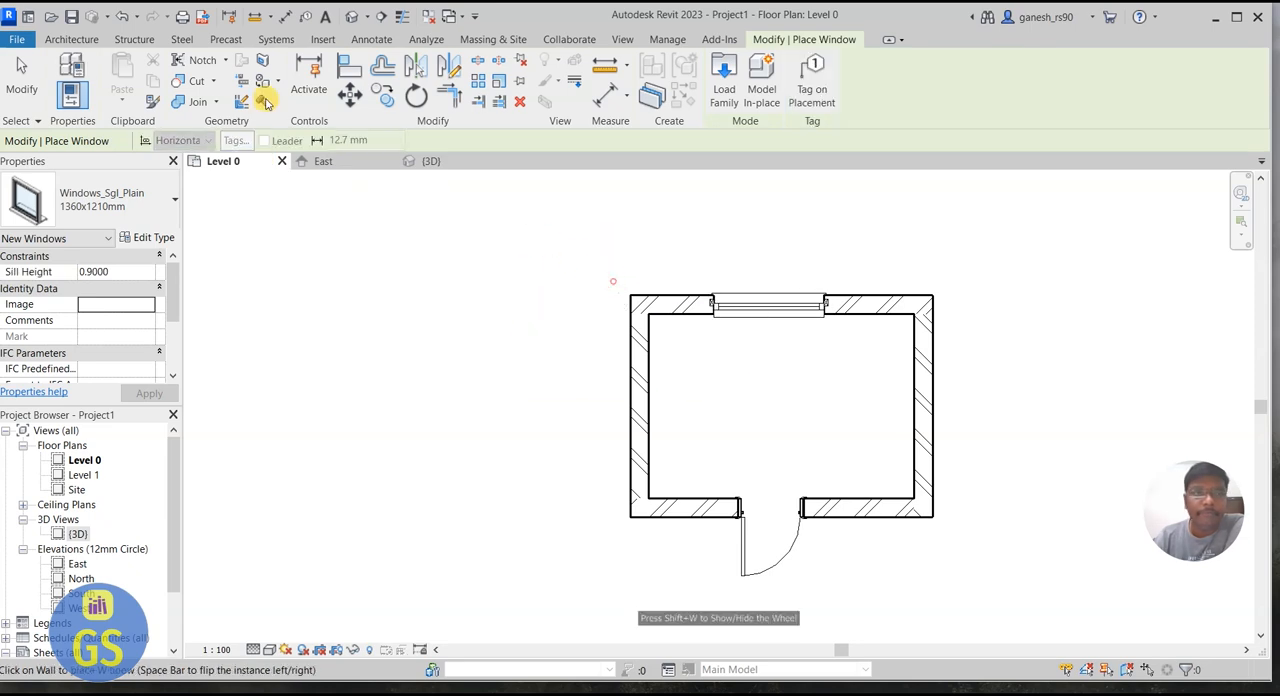
{"action": "left_click", "coordinate": [85, 38]}
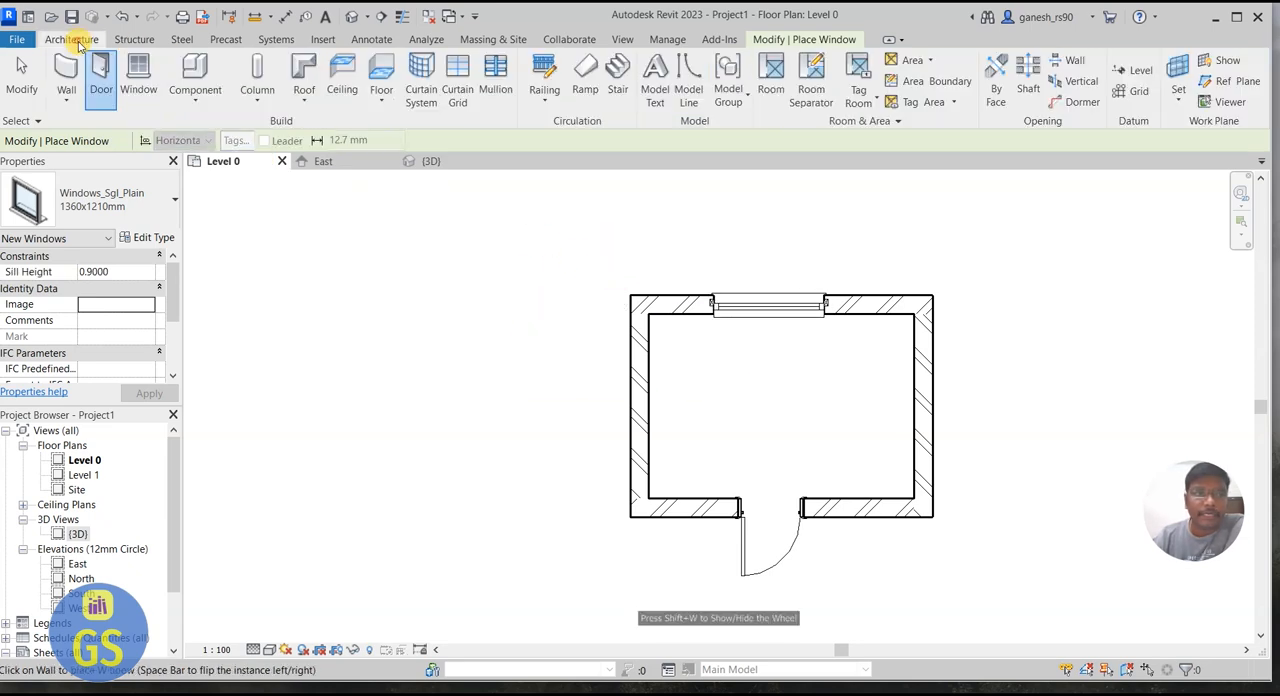
{"action": "left_click", "coordinate": [380, 108]}
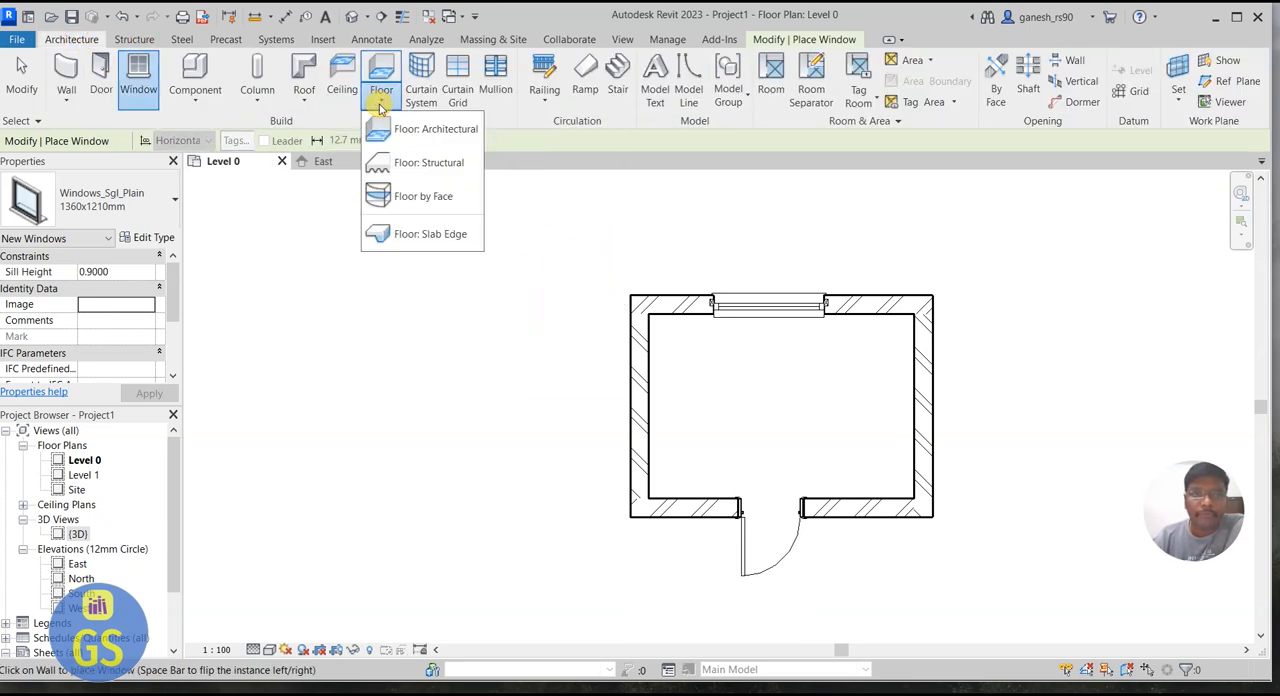
{"action": "left_click", "coordinate": [410, 129]}
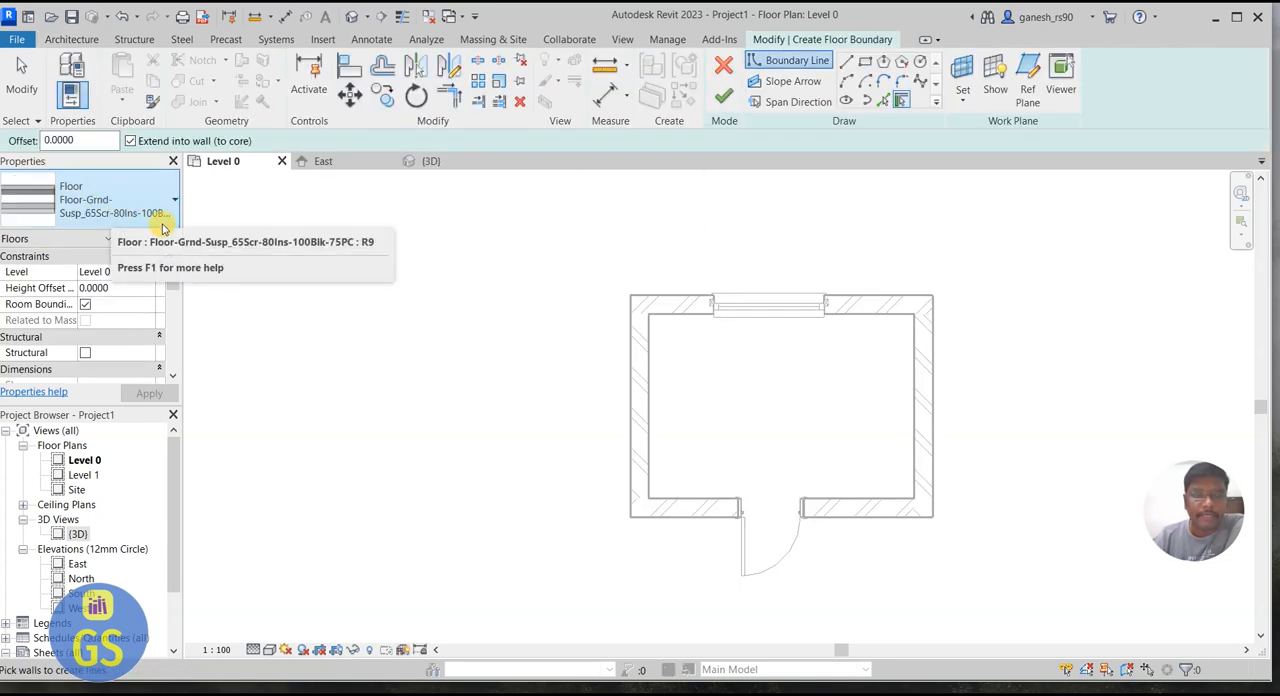
{"action": "left_click", "coordinate": [112, 202]}
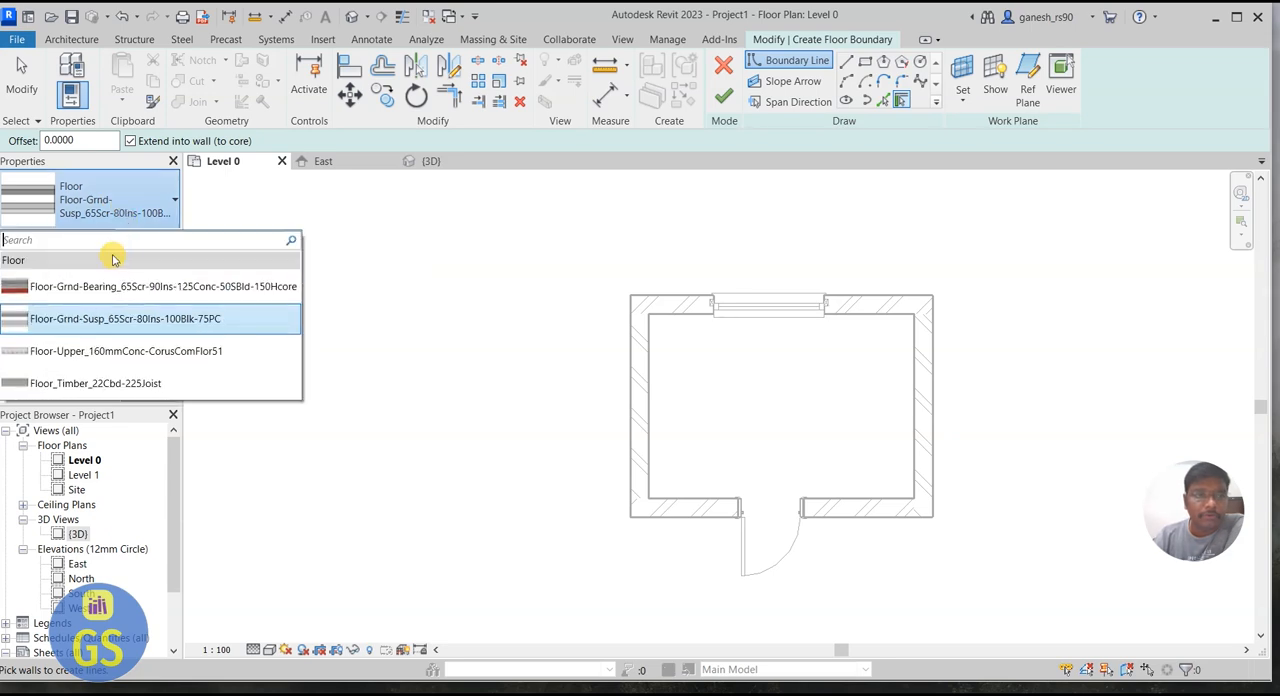
{"action": "left_click", "coordinate": [95, 354]}
Step: Edit the floor type's structure: set the concrete layer's thickness to 0.115 m and delete the metal deck layer
{"action": "left_click", "coordinate": [138, 240]}
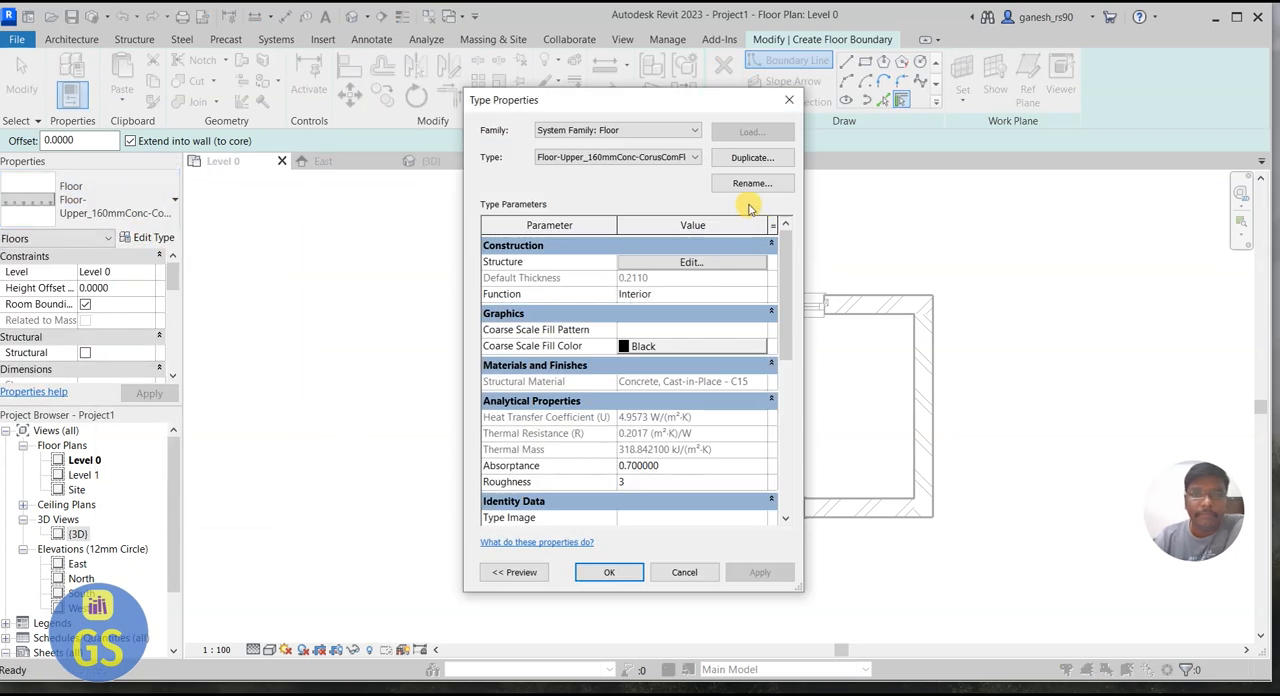
{"action": "left_click", "coordinate": [685, 262]}
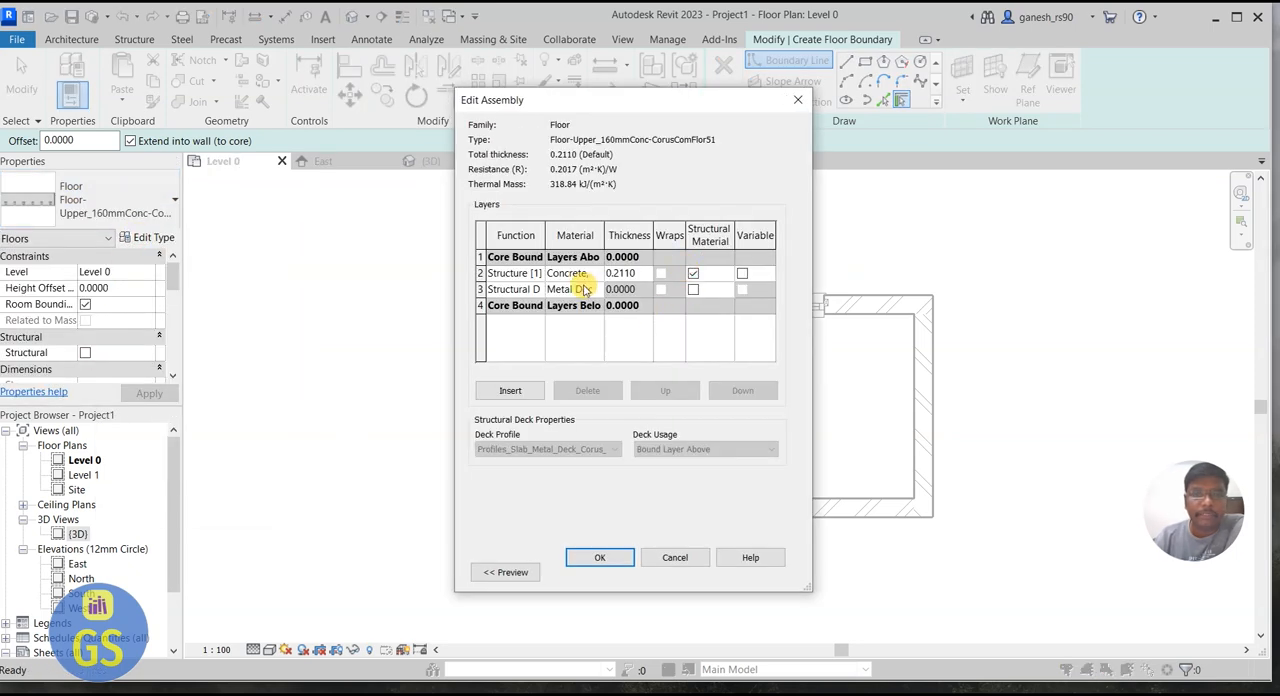
{"action": "left_click", "coordinate": [626, 274]}
{"action": "double_click", "coordinate": [626, 273]}
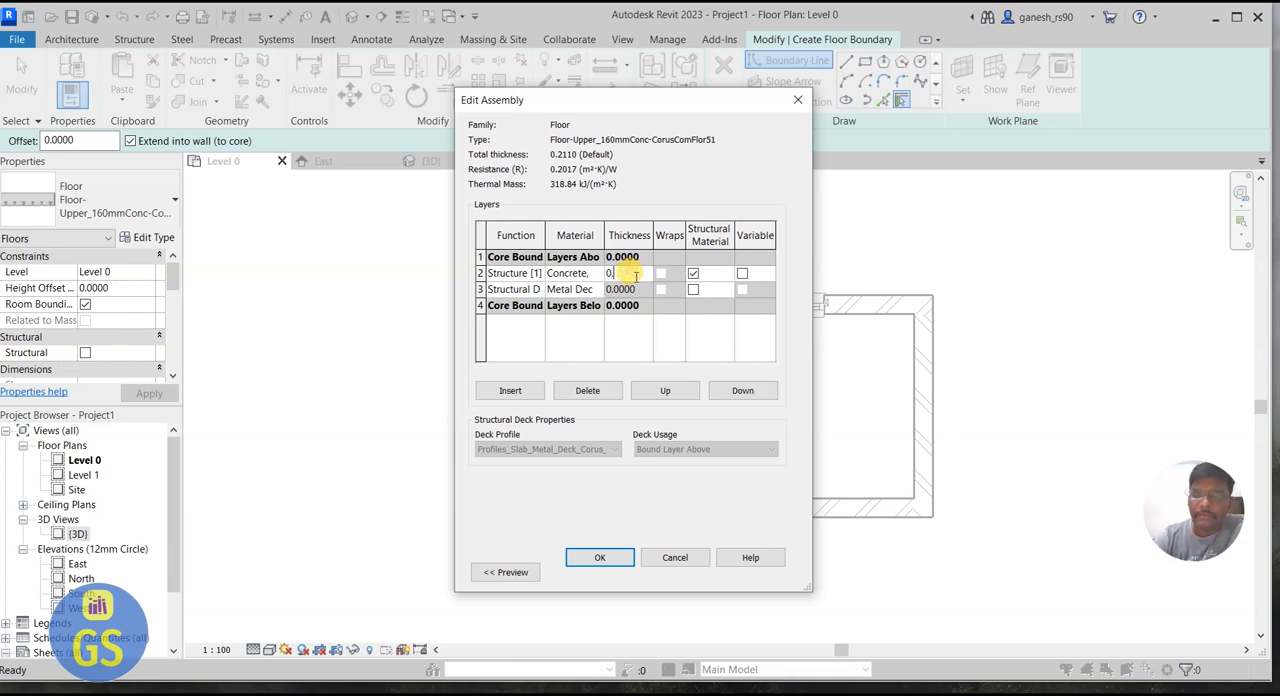
{"action": "left_click", "coordinate": [625, 313]}
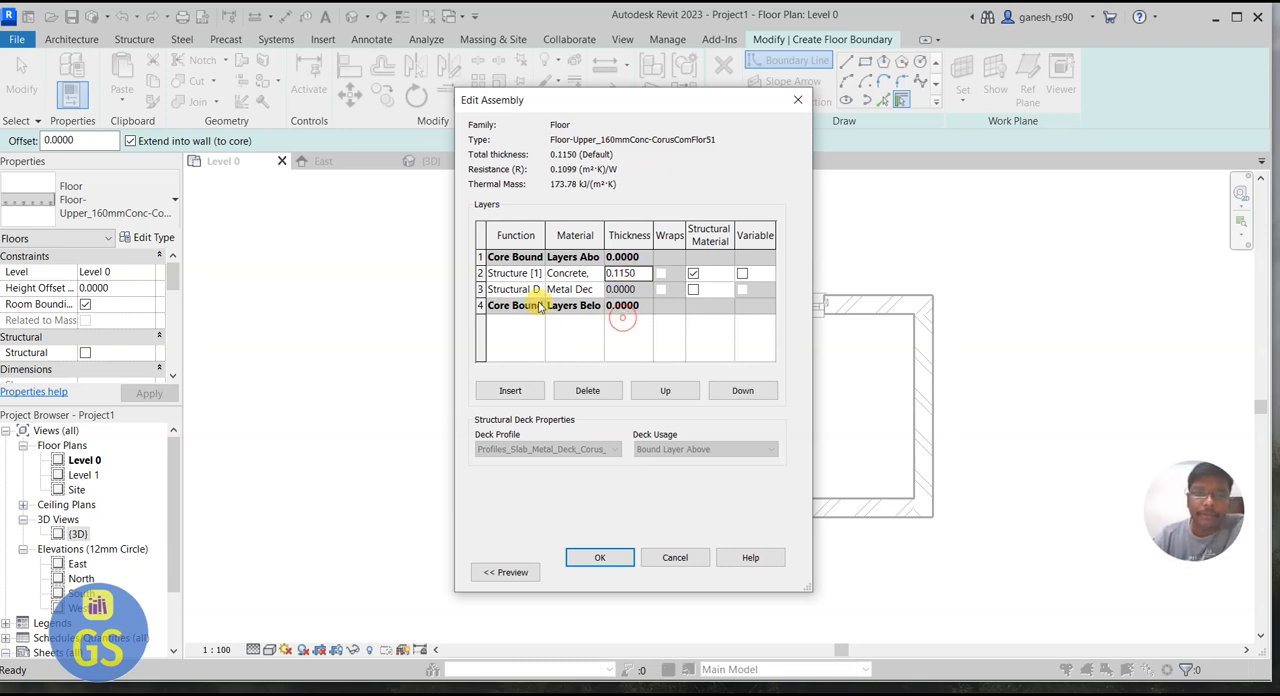
{"action": "left_click", "coordinate": [479, 289]}
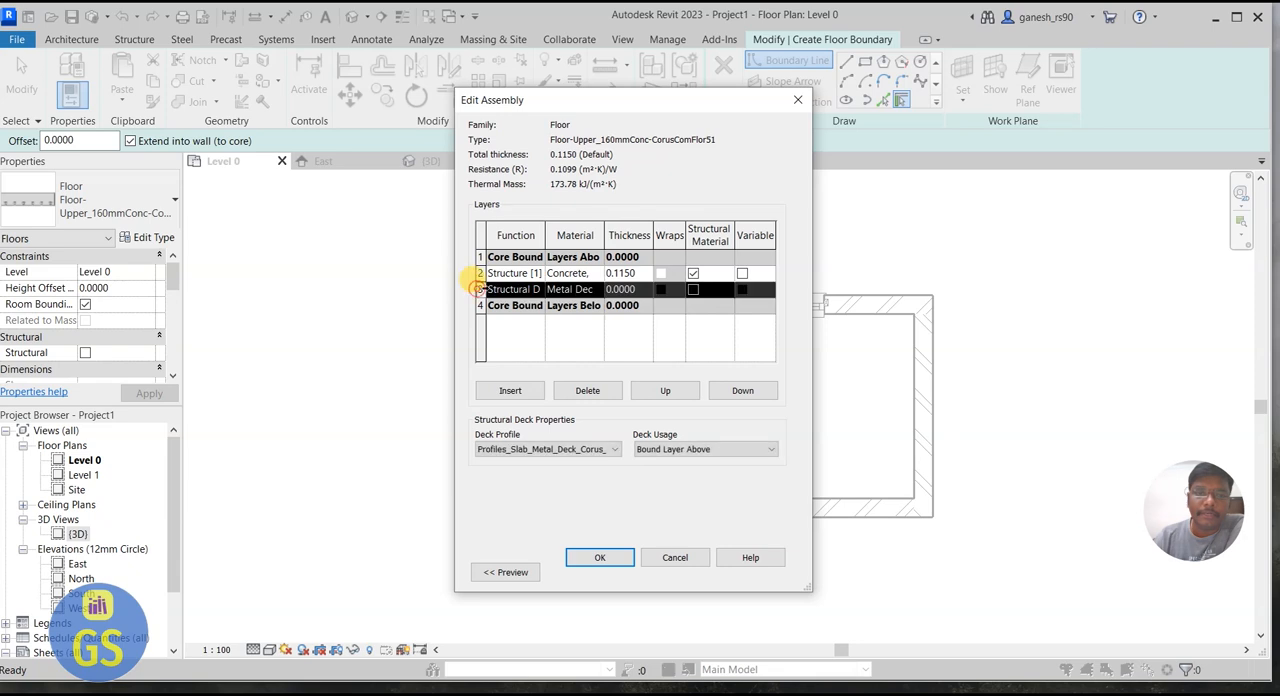
{"action": "left_click", "coordinate": [586, 390]}
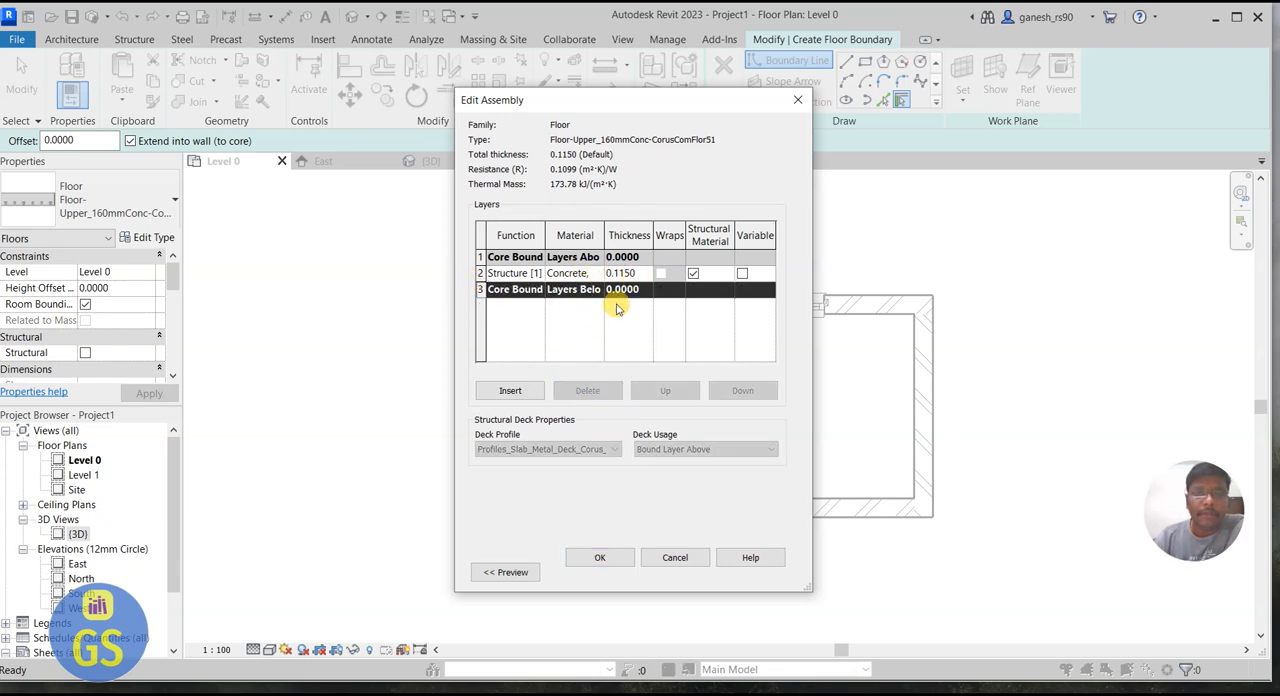
{"action": "left_click", "coordinate": [601, 558]}
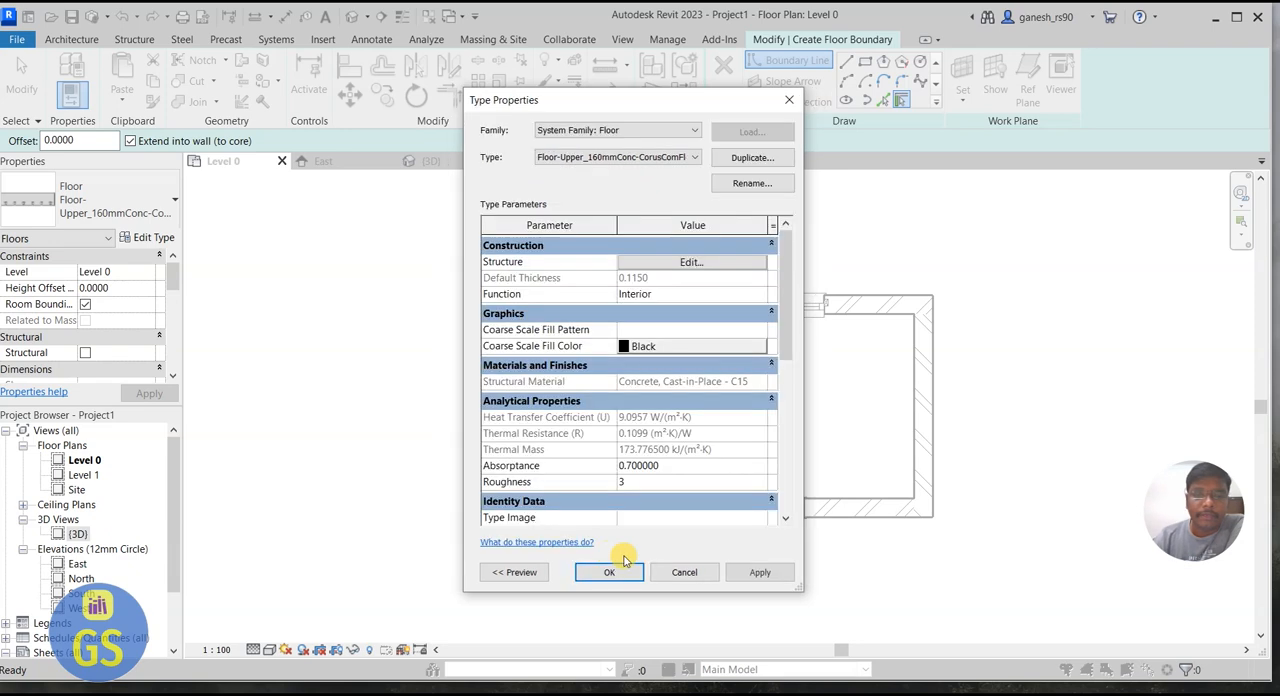
{"action": "left_click", "coordinate": [607, 574]}
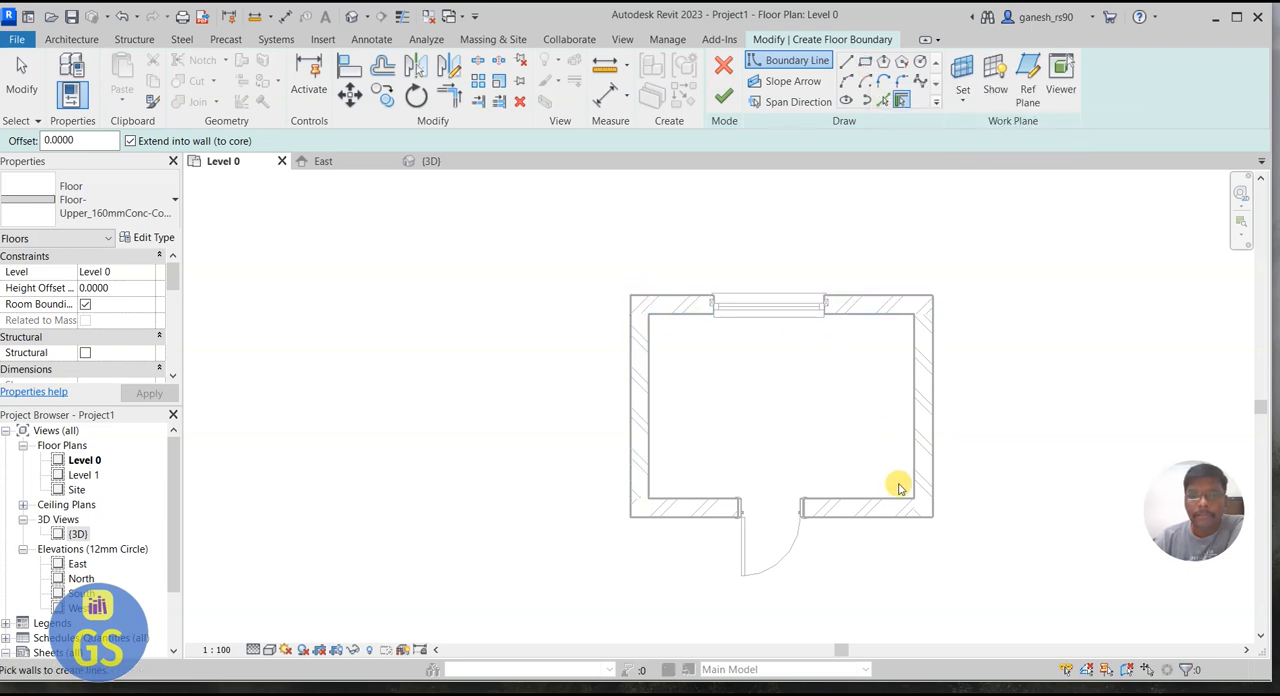
Step: Define the floor boundary by picking the outer edges of all four walls with Pick Lines, and finish the floor
{"action": "left_click", "coordinate": [880, 103]}
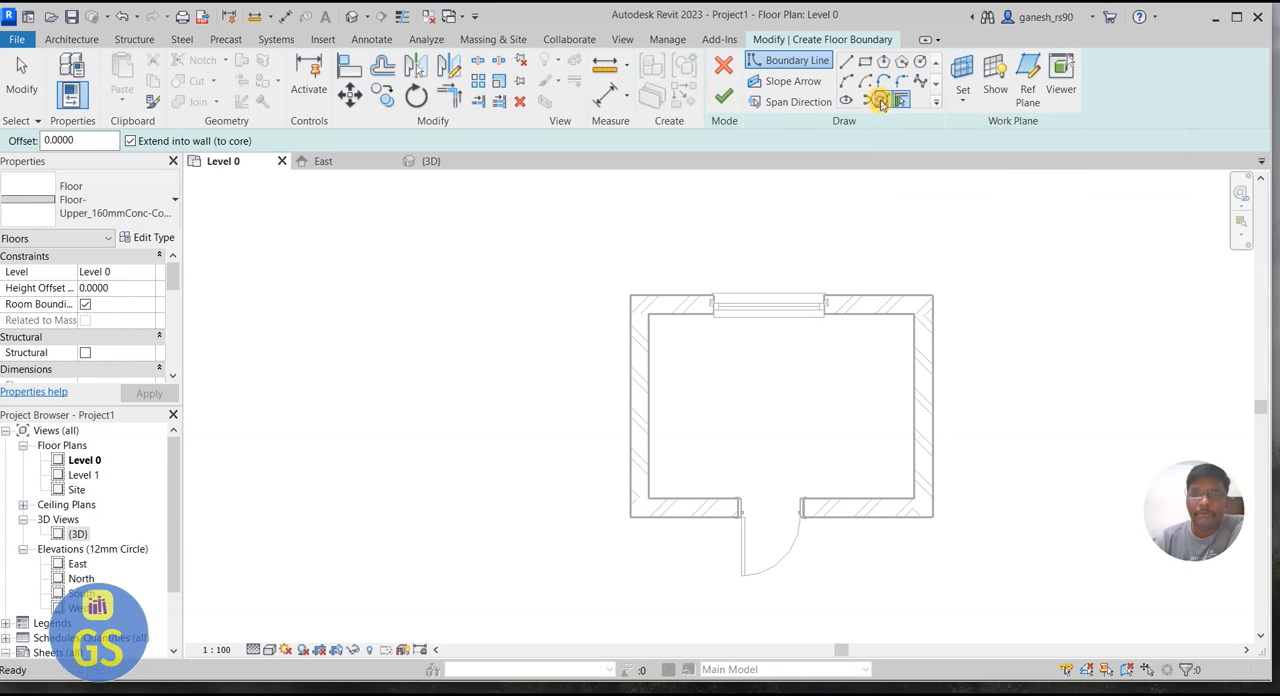
{"action": "left_click", "coordinate": [864, 302]}
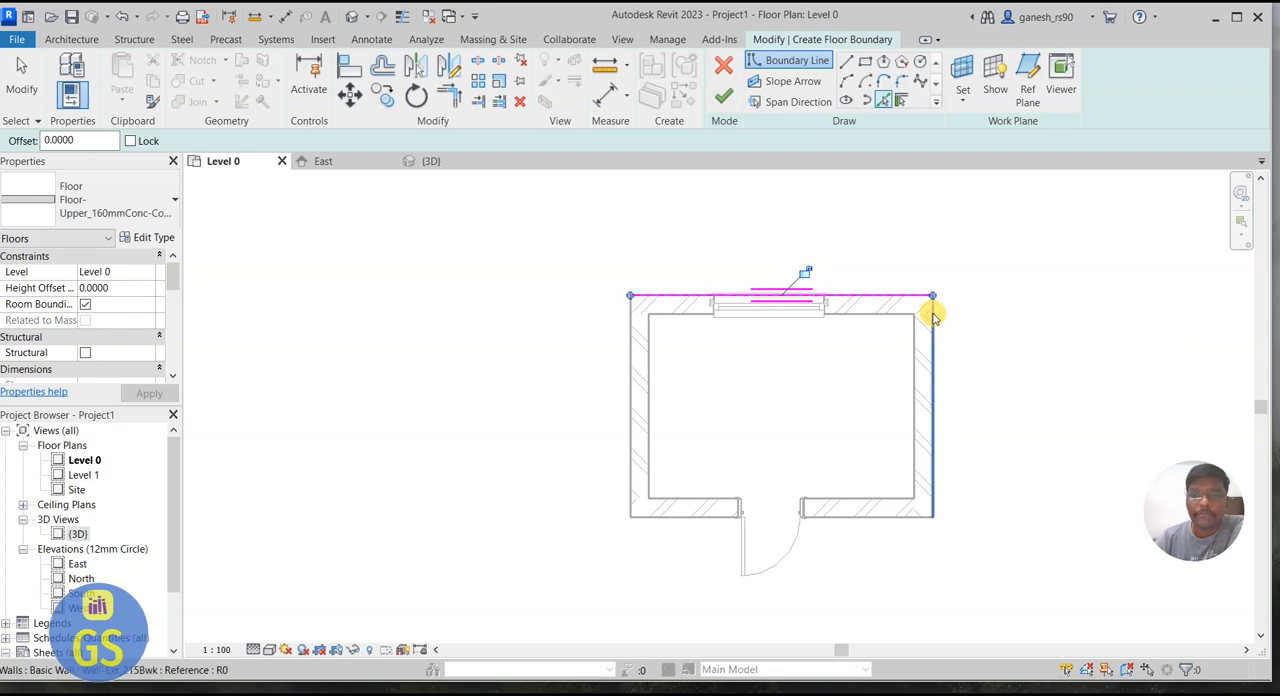
{"action": "left_click", "coordinate": [937, 343]}
{"action": "left_click", "coordinate": [881, 520]}
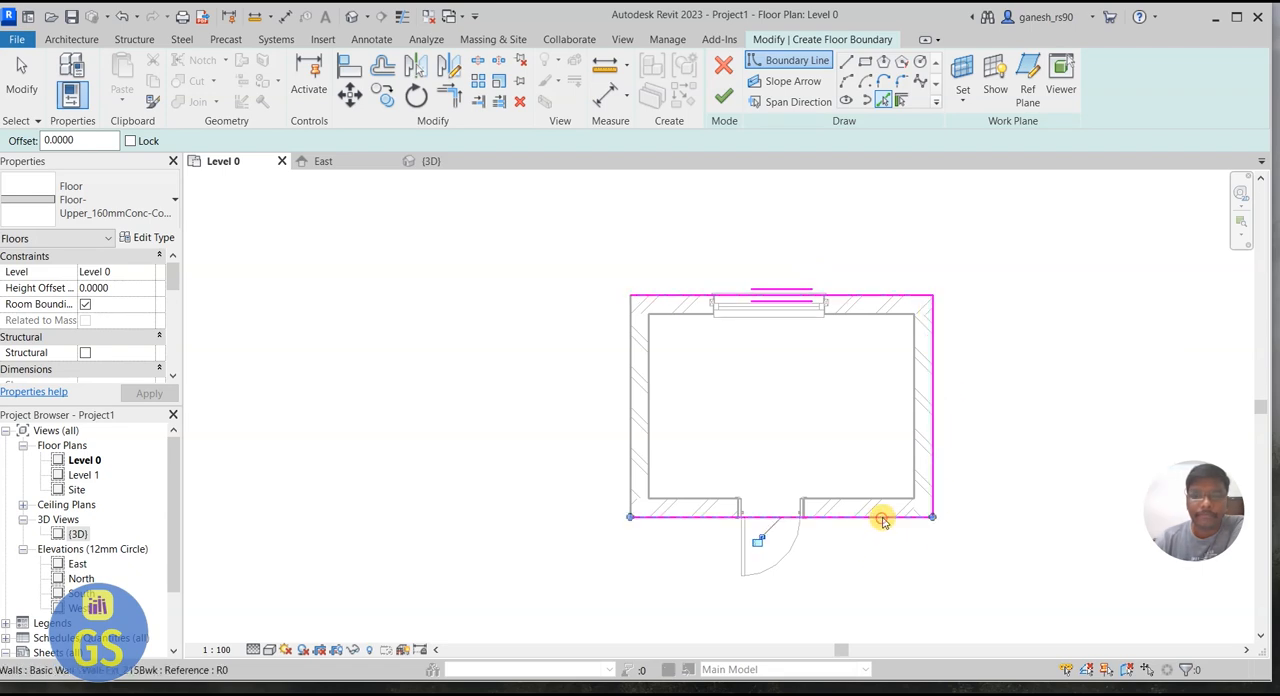
{"action": "left_click", "coordinate": [621, 450]}
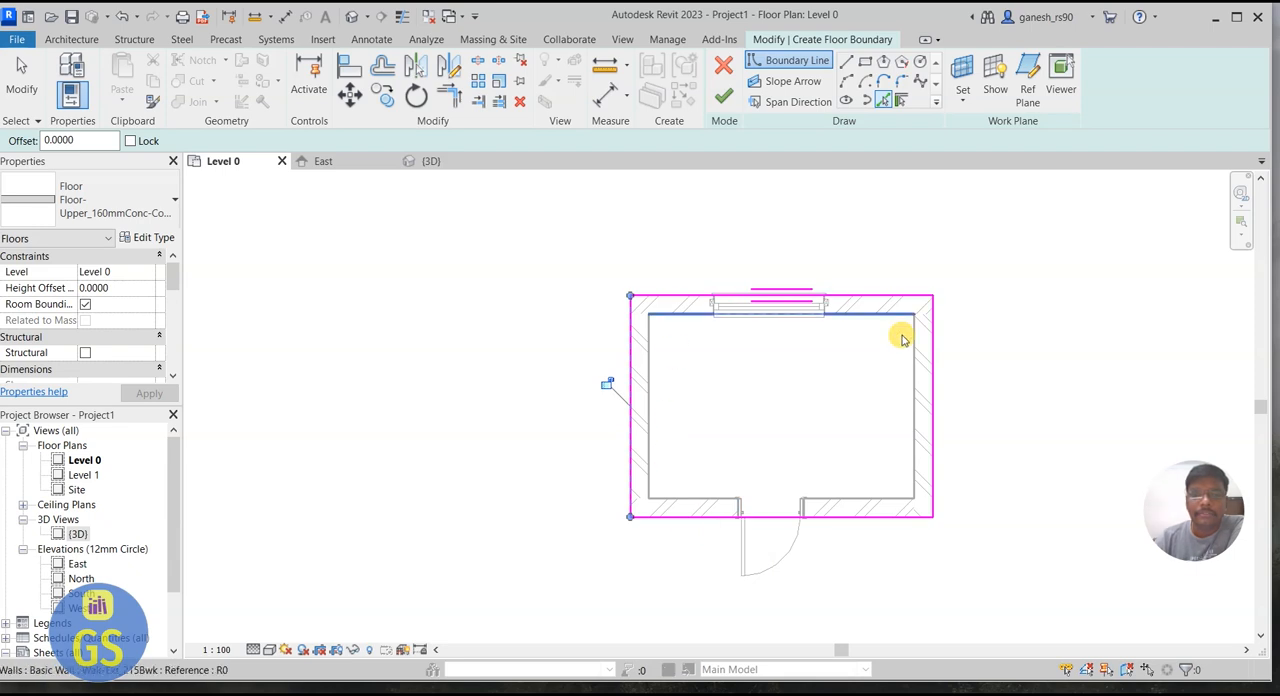
{"action": "left_click", "coordinate": [723, 97]}
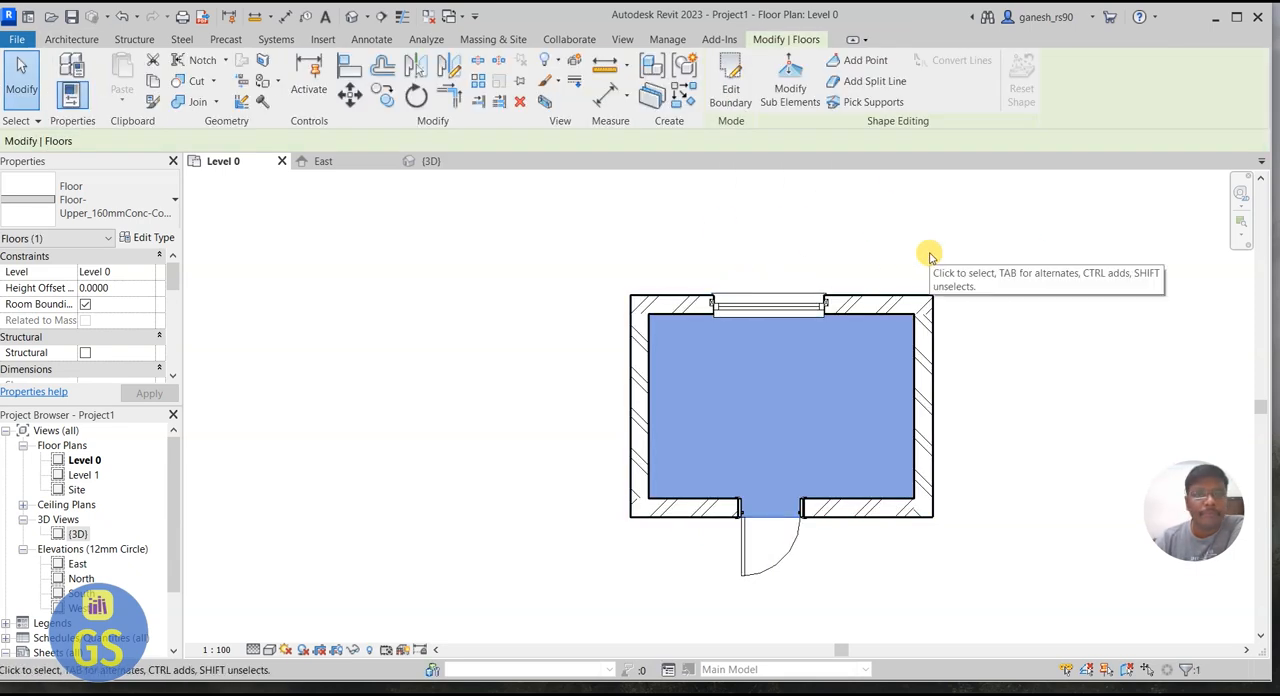
Step: Examine the floor slab under the walls in the 3D view, orbiting to see the room from above
{"action": "left_click", "coordinate": [439, 163]}
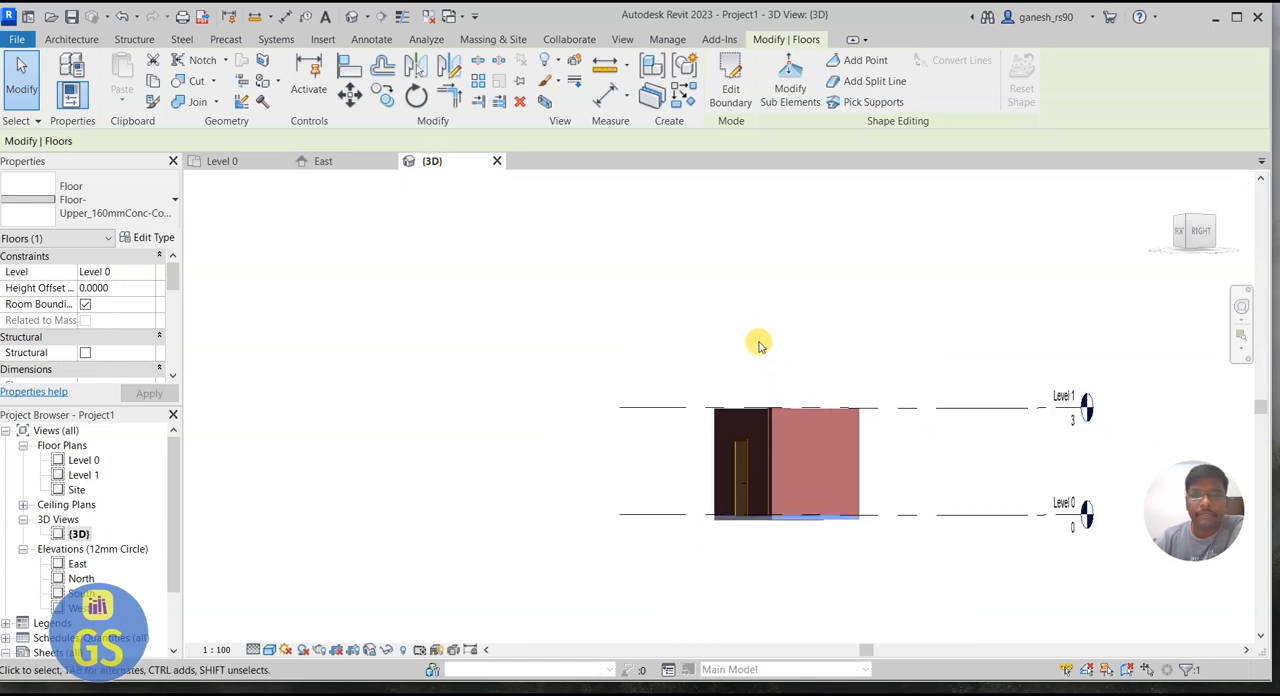
{"action": "scroll", "coordinate": [828, 545], "scroll_direction": "up", "scroll_amount": 3}
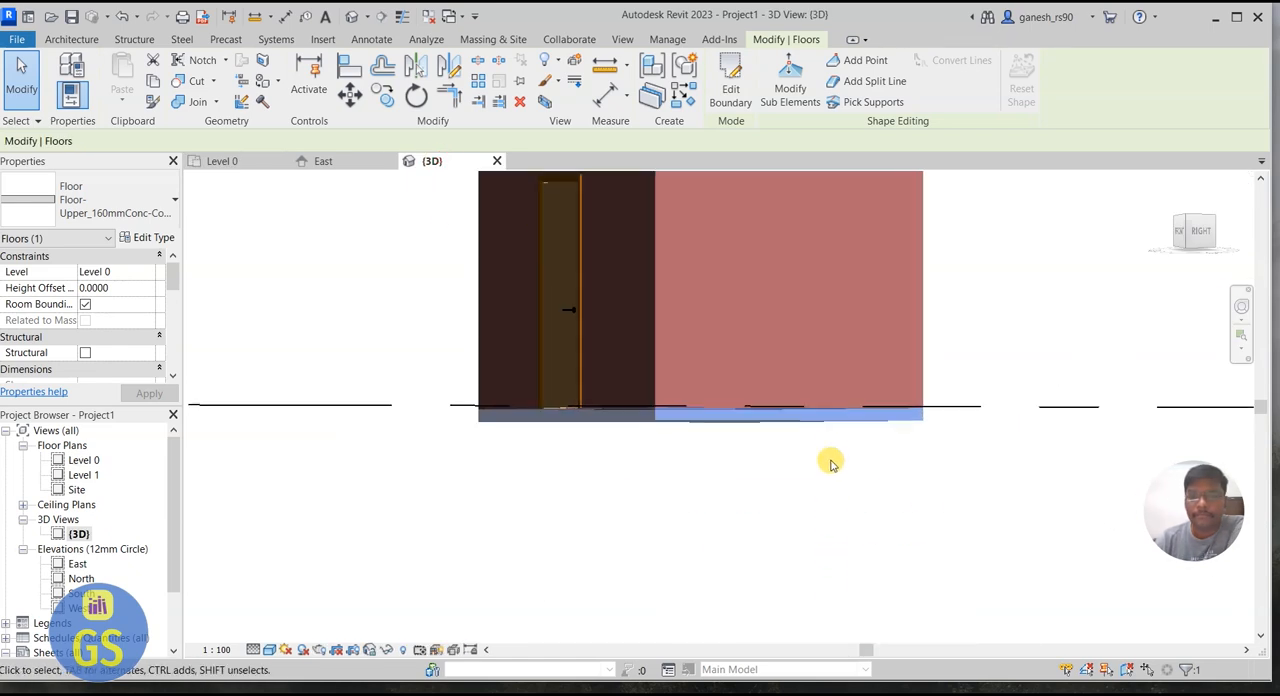
{"action": "left_click", "coordinate": [1241, 307]}
{"action": "left_click_drag", "start_coordinate": [1162, 327], "coordinate": [820, 451]}
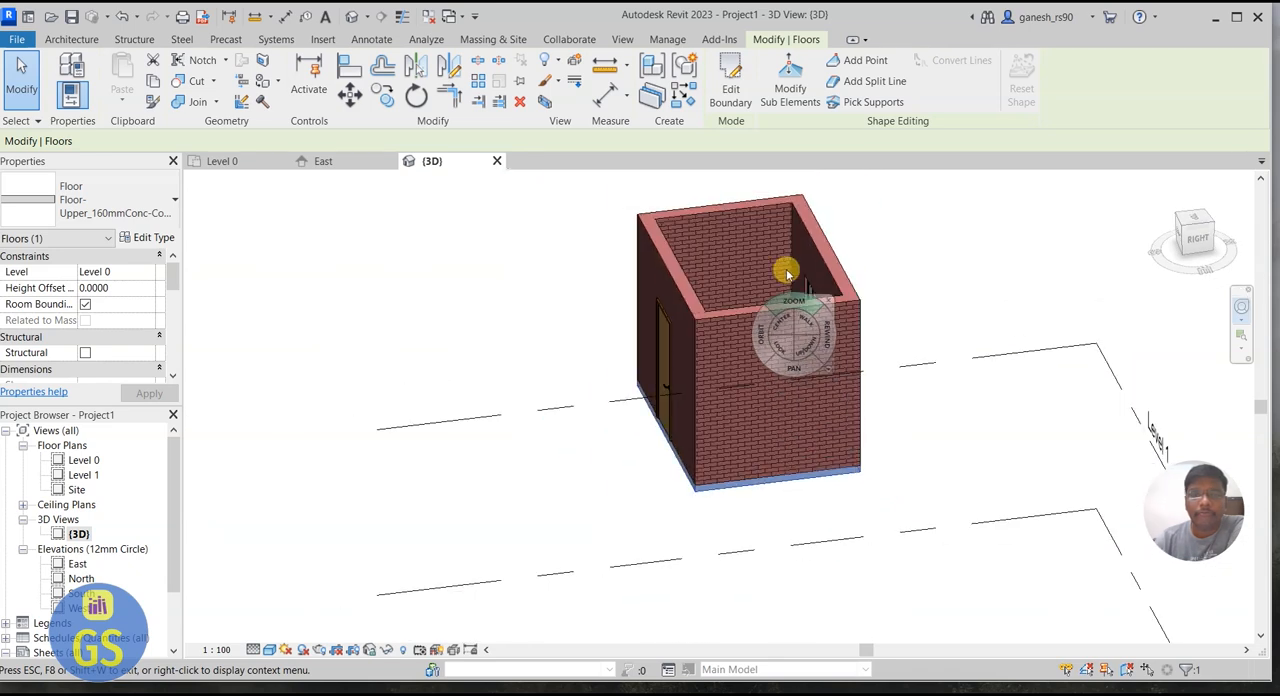
{"action": "key", "text": "Escape"}
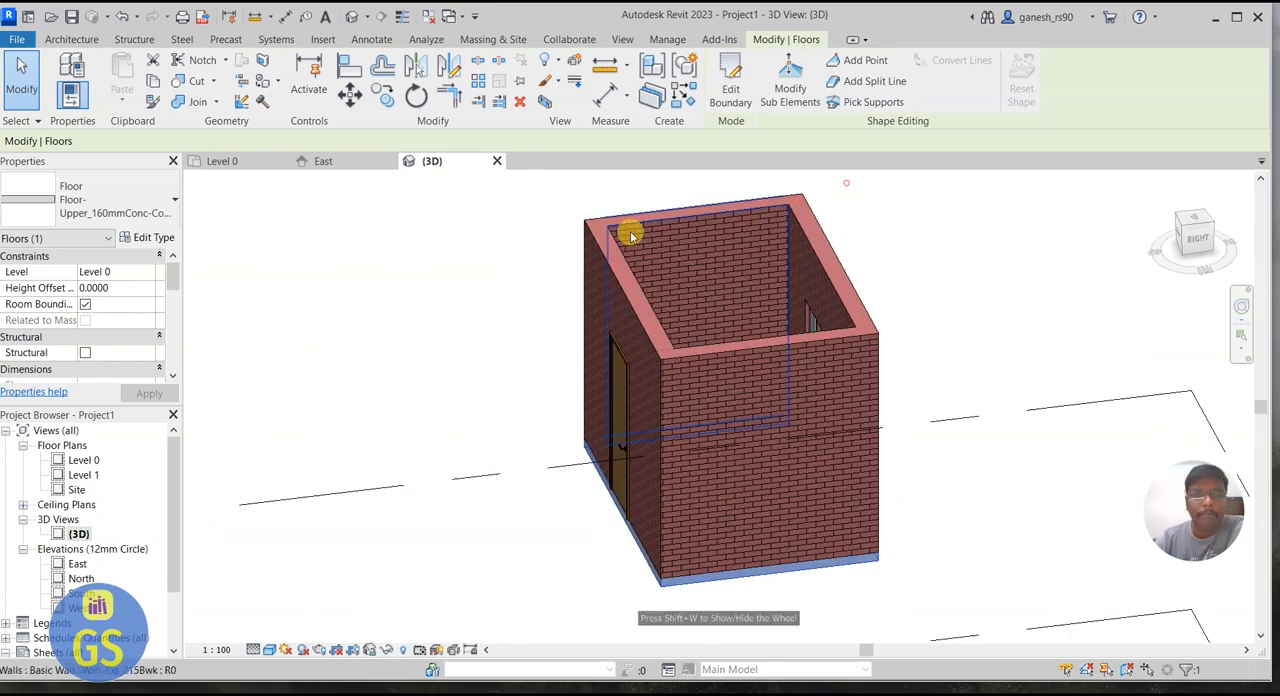
Step: Start a roof by footprint from the Level 0 plan, moved to Level 1, using the Roof_Generic-125mm type
{"action": "left_click", "coordinate": [222, 161]}
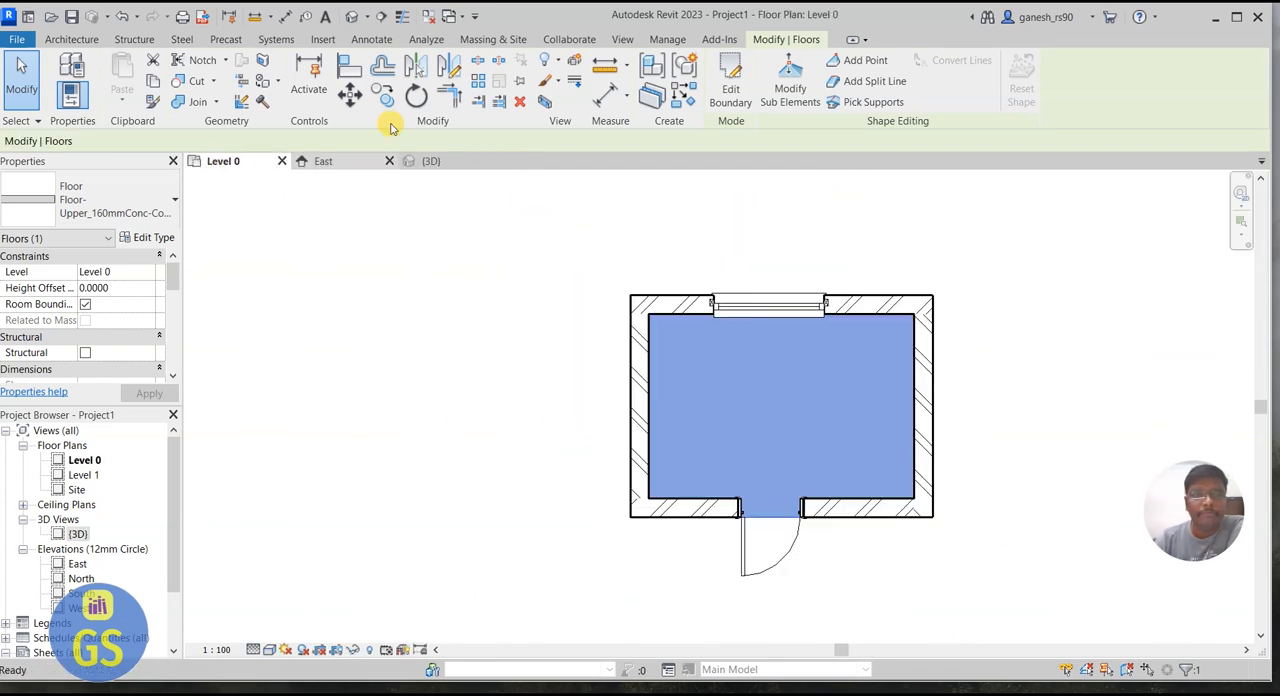
{"action": "left_click", "coordinate": [88, 40]}
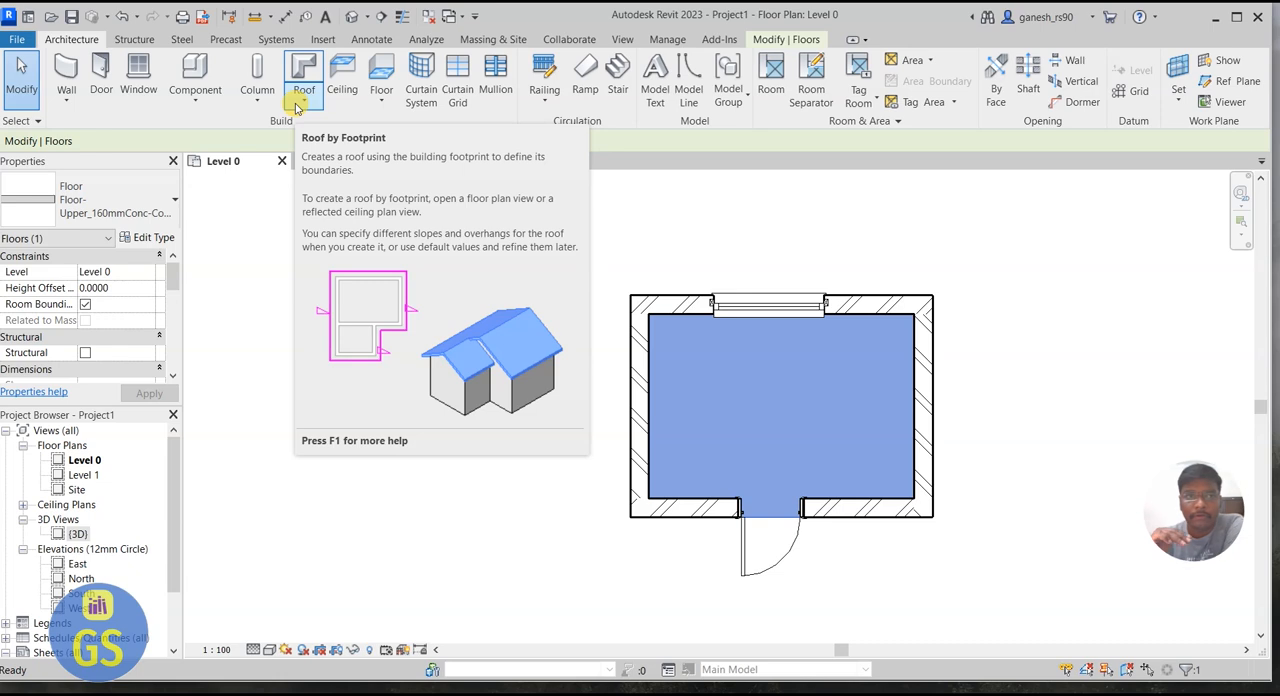
{"action": "left_click", "coordinate": [302, 100]}
{"action": "left_click", "coordinate": [336, 128]}
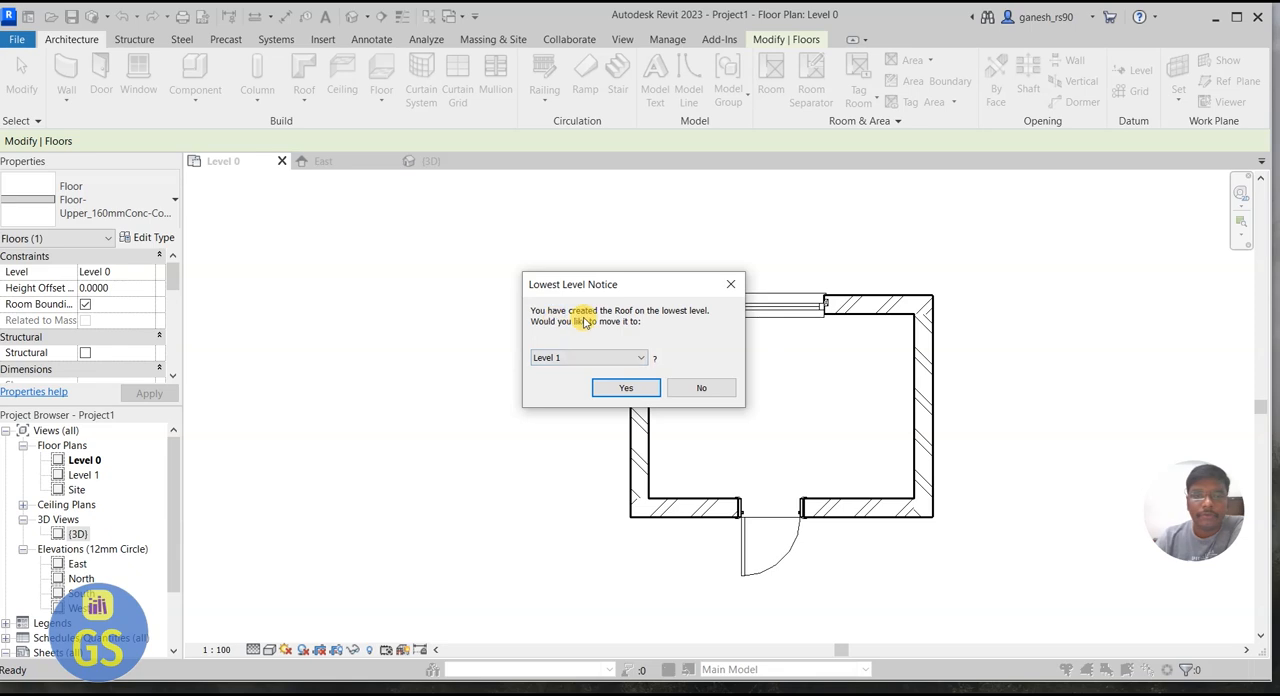
{"action": "left_click", "coordinate": [556, 360]}
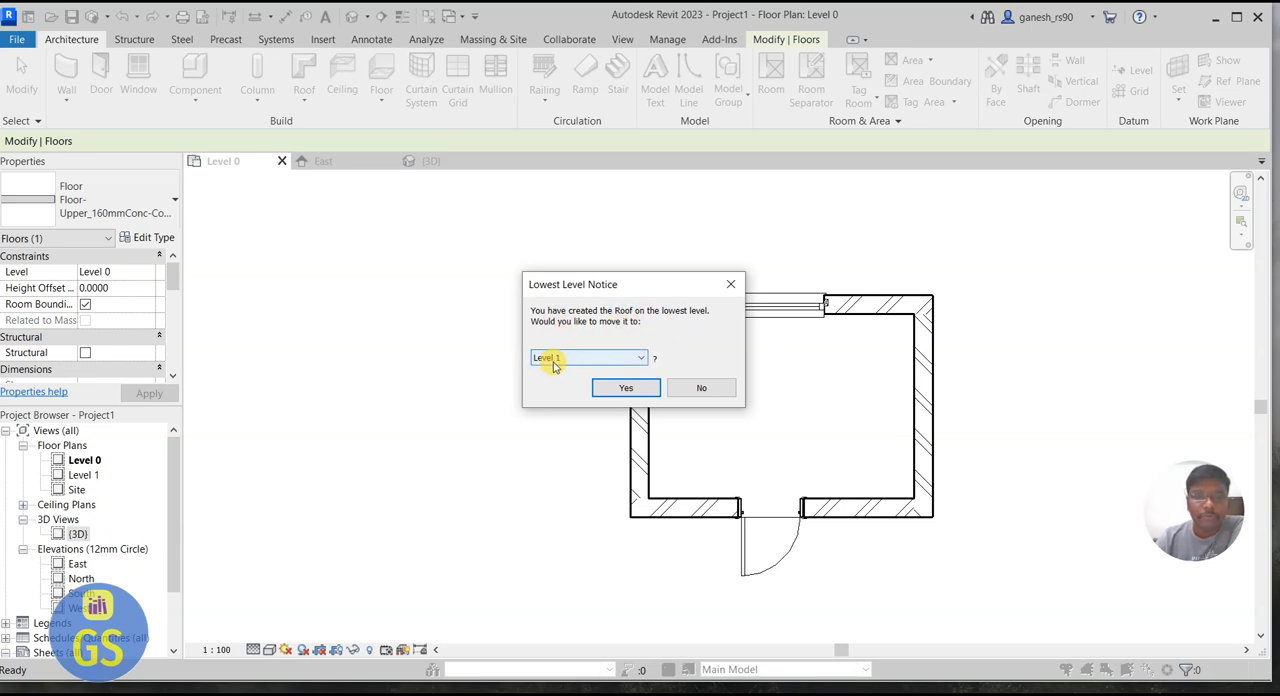
{"action": "left_click", "coordinate": [626, 389]}
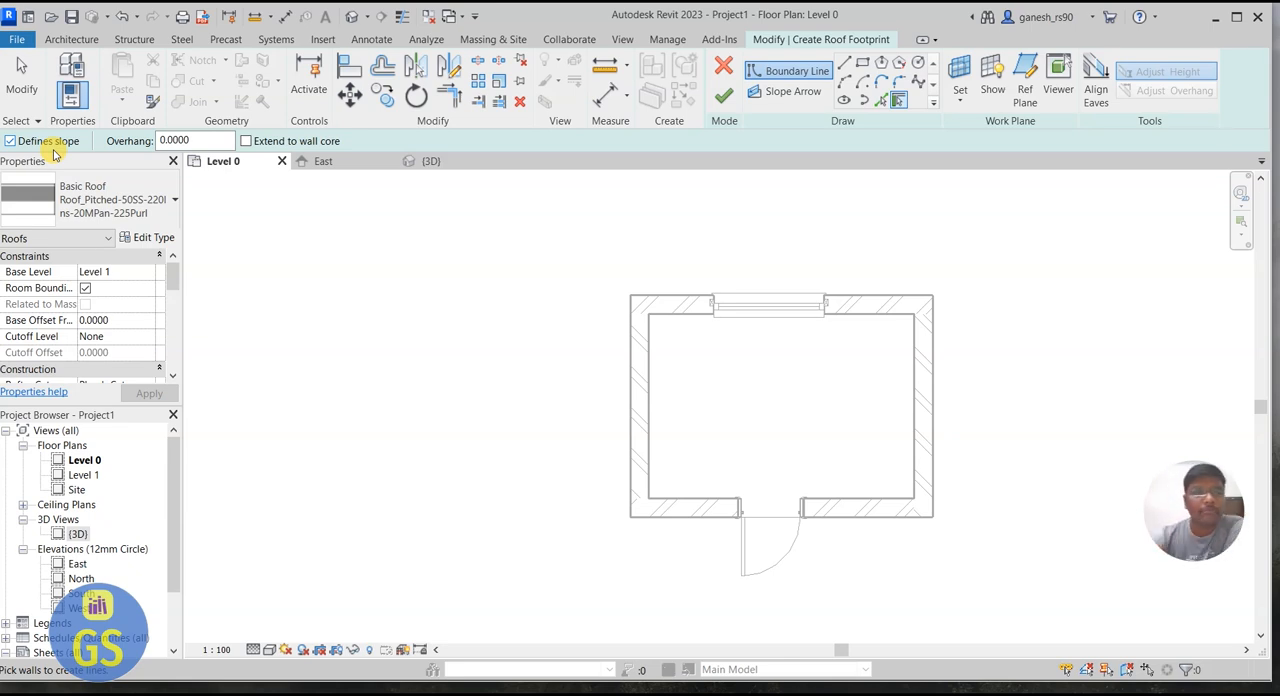
{"action": "left_click", "coordinate": [110, 190]}
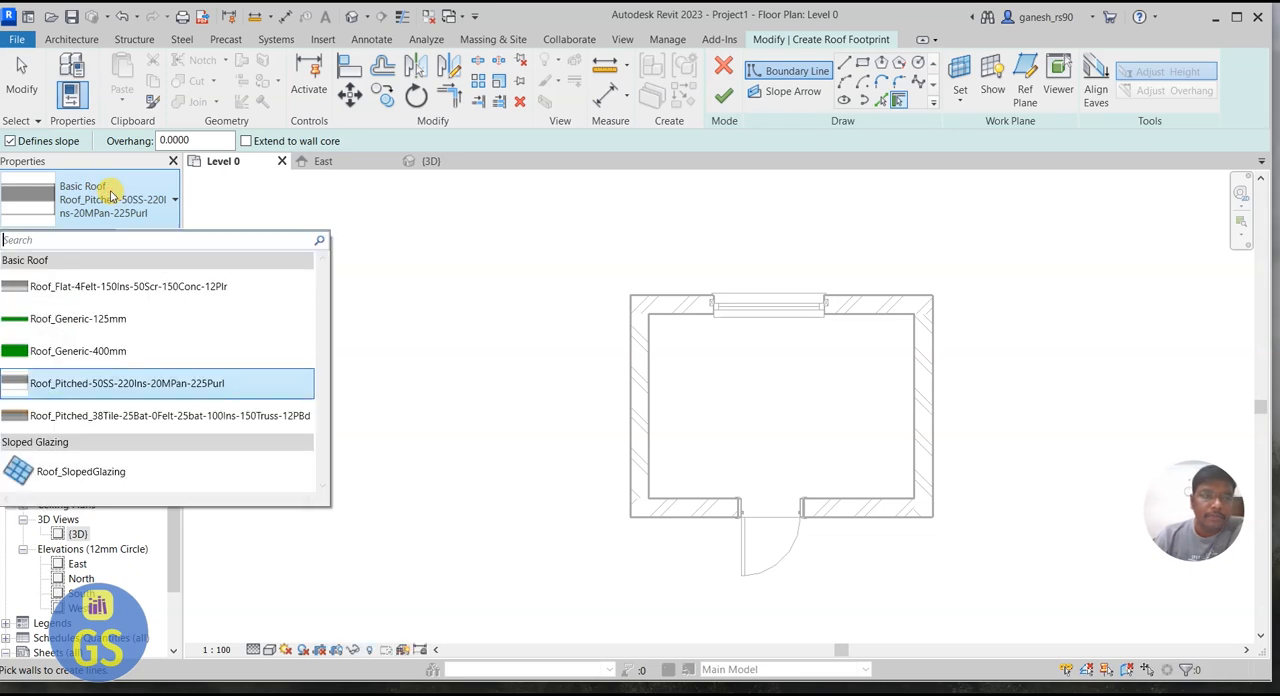
{"action": "left_click", "coordinate": [117, 330]}
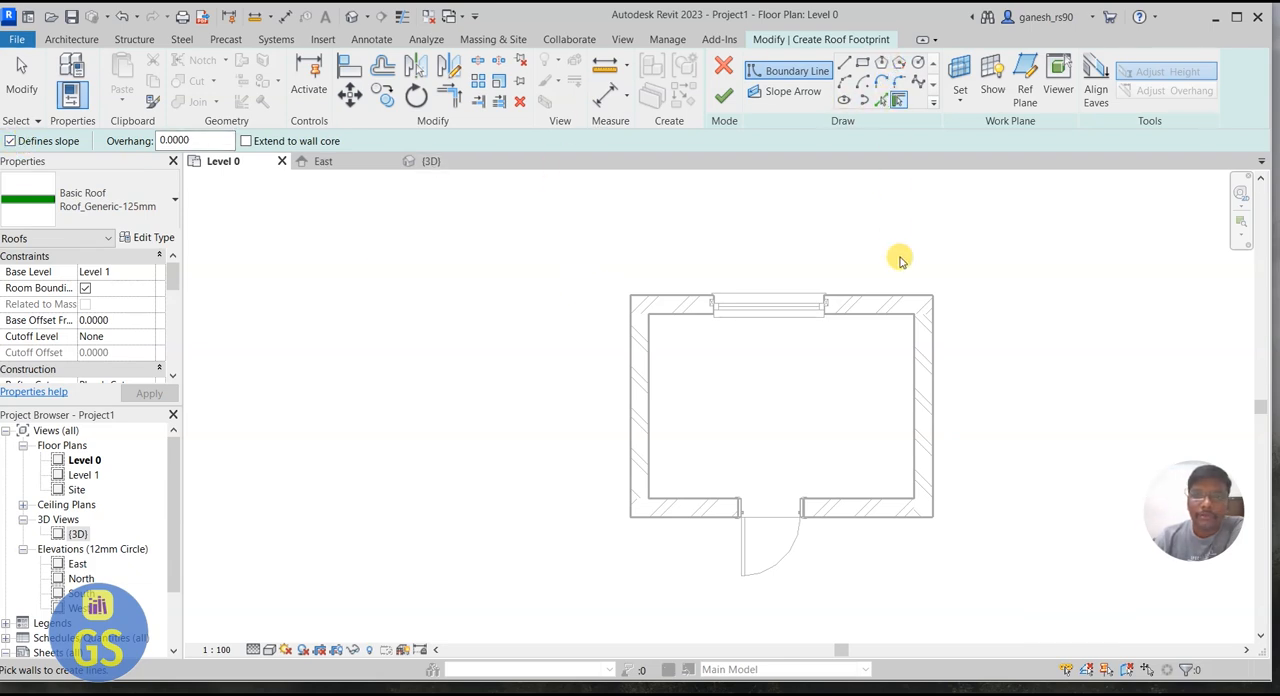
Step: Pick the four outer wall edges as slope-defining roof boundary lines with zero offset, and finish the roof
{"action": "left_click", "coordinate": [880, 102]}
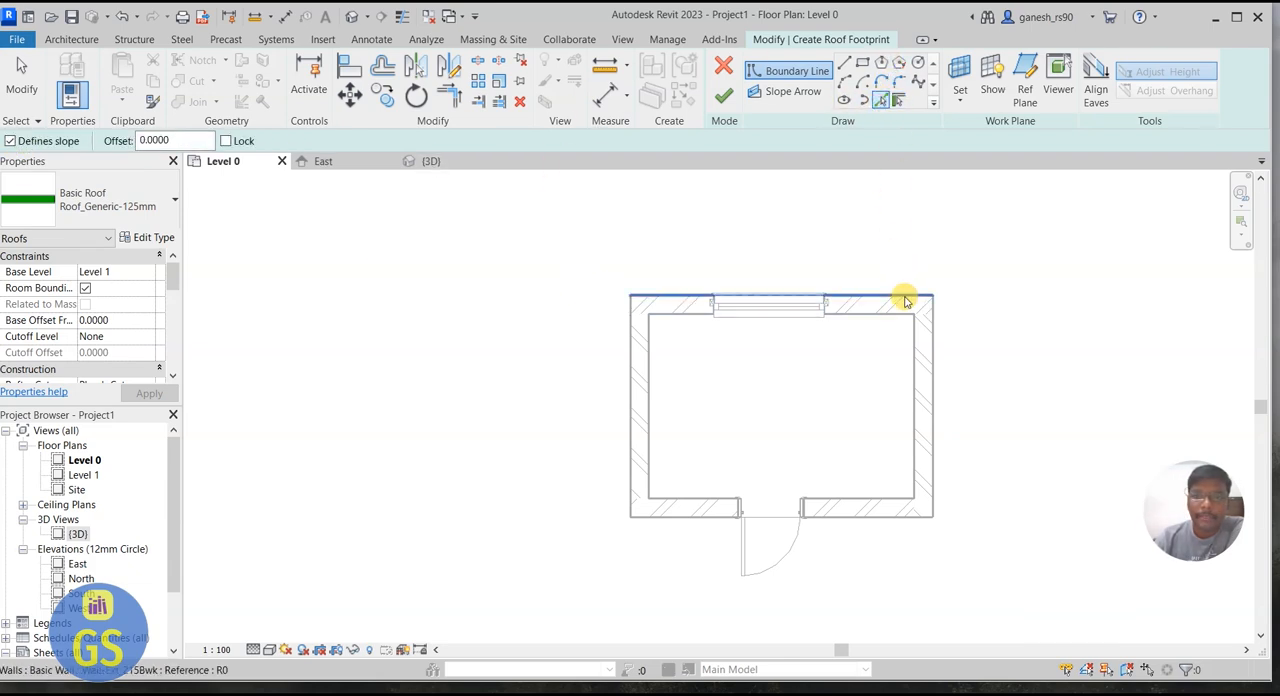
{"action": "left_click", "coordinate": [904, 299]}
{"action": "left_click", "coordinate": [936, 433]}
{"action": "left_click", "coordinate": [763, 500]}
{"action": "left_click", "coordinate": [631, 402]}
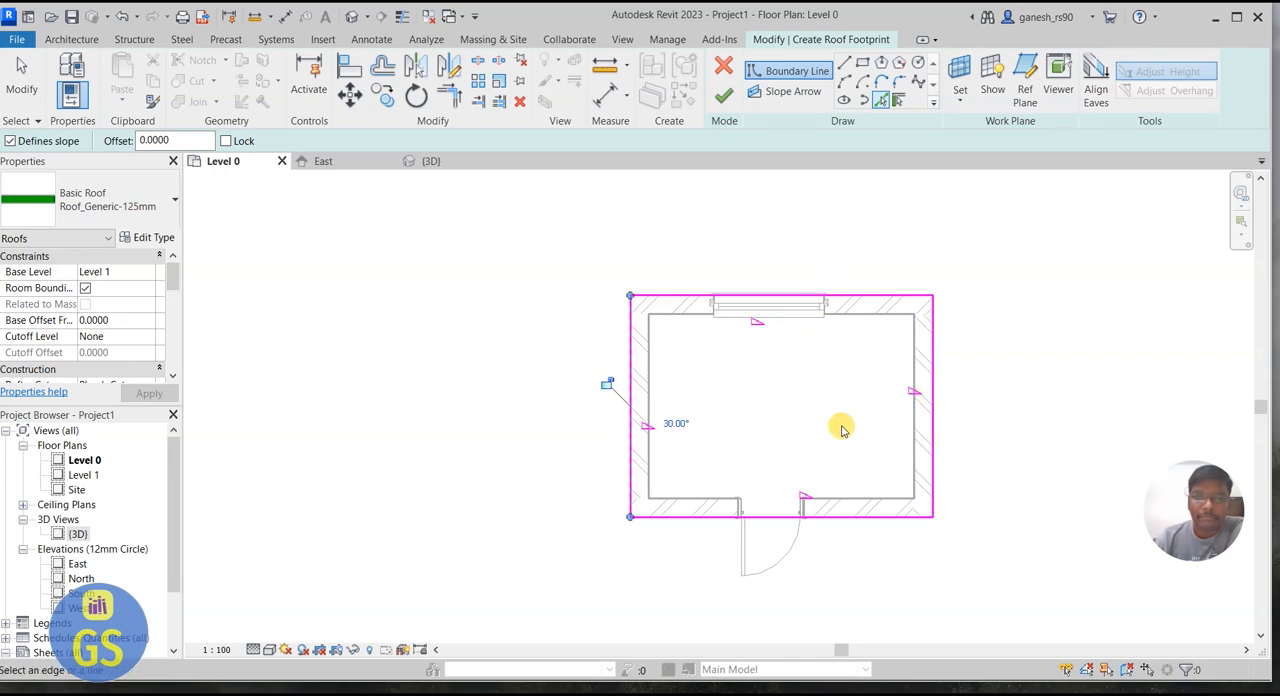
{"action": "left_click", "coordinate": [724, 94]}
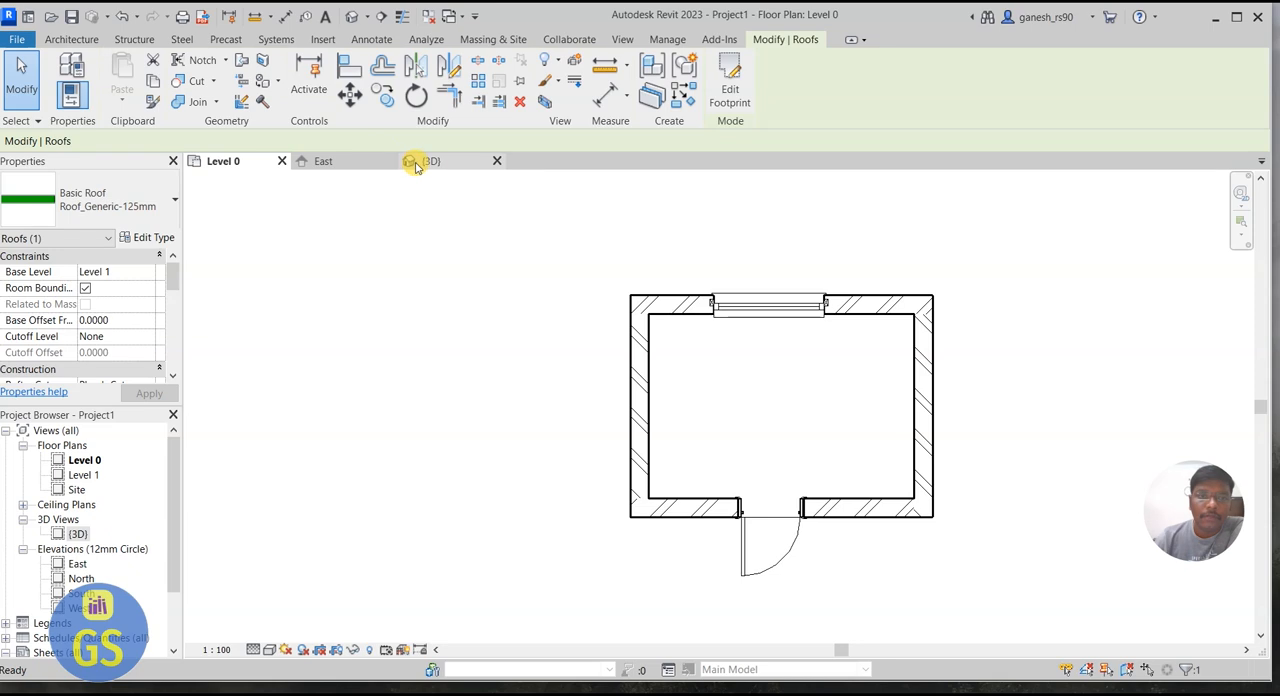
Step: Examine the sloped roof in the 3D view, orbiting around to the window side of the building
{"action": "left_click", "coordinate": [428, 162]}
{"action": "left_click", "coordinate": [893, 243]}
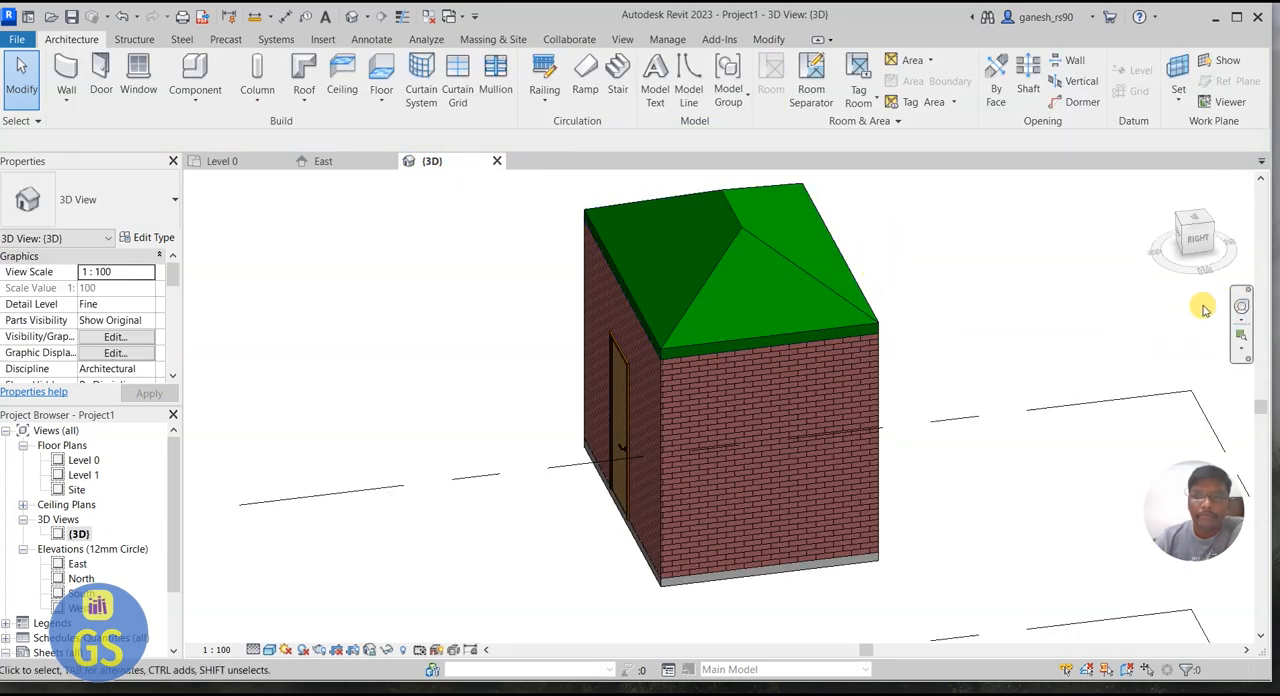
{"action": "left_click", "coordinate": [1242, 307]}
{"action": "mouse_move", "coordinate": [1193, 325]}
{"action": "left_mouse_down"}
{"action": "mouse_move", "coordinate": [1148, 341]}
{"action": "mouse_move", "coordinate": [612, 244]}
{"action": "mouse_move", "coordinate": [440, 280]}
{"action": "mouse_move", "coordinate": [259, 291]}
{"action": "mouse_move", "coordinate": [749, 289]}
{"action": "mouse_move", "coordinate": [1089, 306]}
{"action": "mouse_move", "coordinate": [1089, 329]}
{"action": "mouse_move", "coordinate": [551, 300]}
{"action": "mouse_move", "coordinate": [1066, 343]}
{"action": "mouse_move", "coordinate": [1137, 325]}
{"action": "mouse_move", "coordinate": [607, 349]}
{"action": "left_mouse_up"}
{"action": "left_click", "coordinate": [821, 226]}
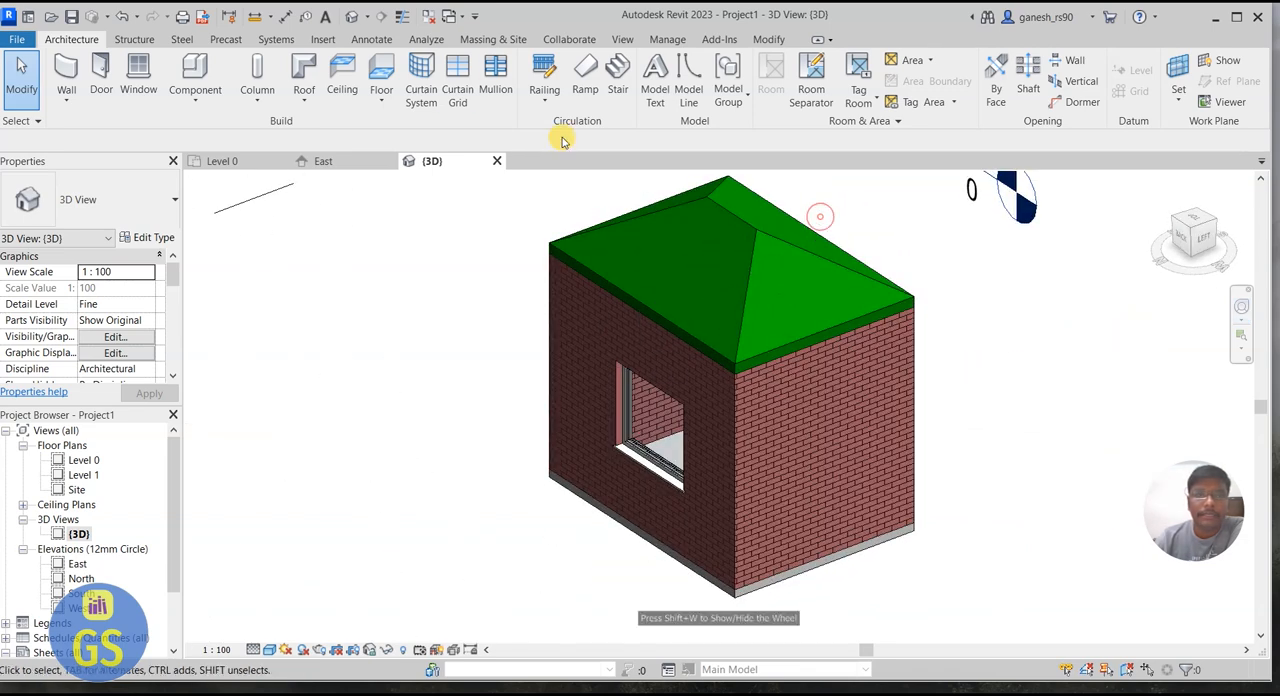
Step: Undo the sloped roof and its boundary lines, and discard the empty roof sketch
{"action": "left_click", "coordinate": [118, 16]}
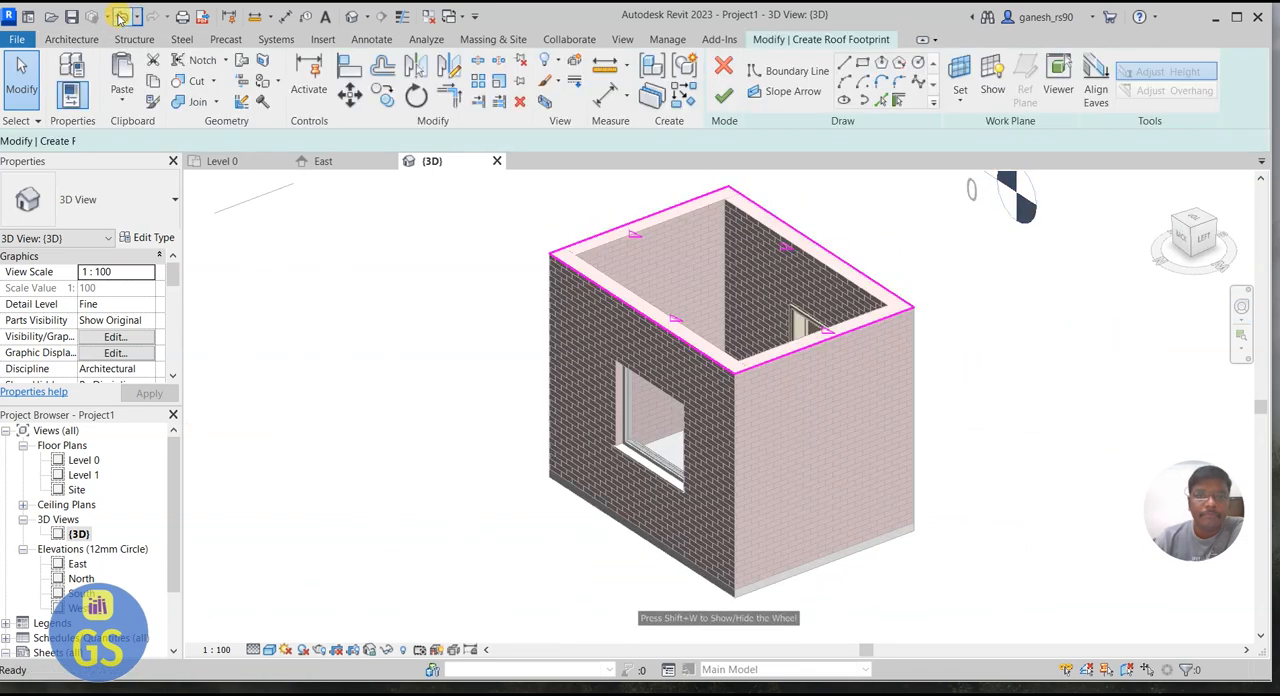
{"action": "left_click", "coordinate": [128, 18]}
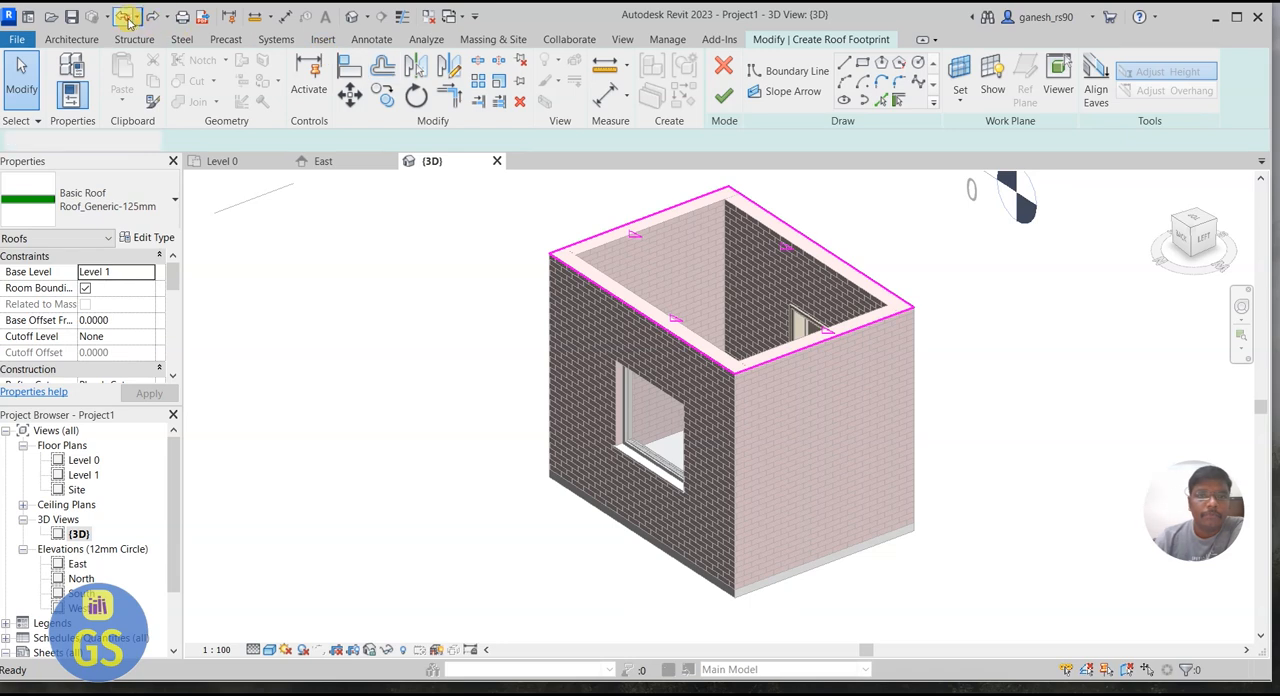
{"action": "left_click", "coordinate": [127, 18]}
{"action": "left_click", "coordinate": [128, 18]}
{"action": "left_click", "coordinate": [128, 18]}
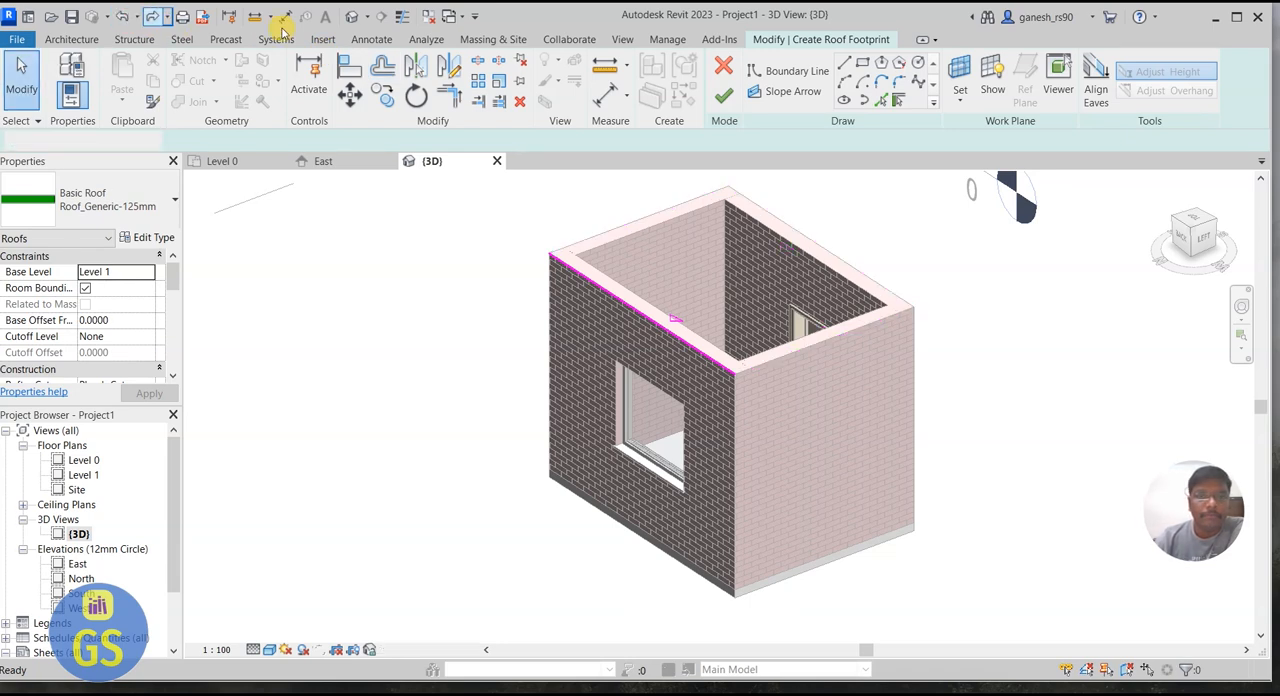
{"action": "left_click", "coordinate": [722, 70]}
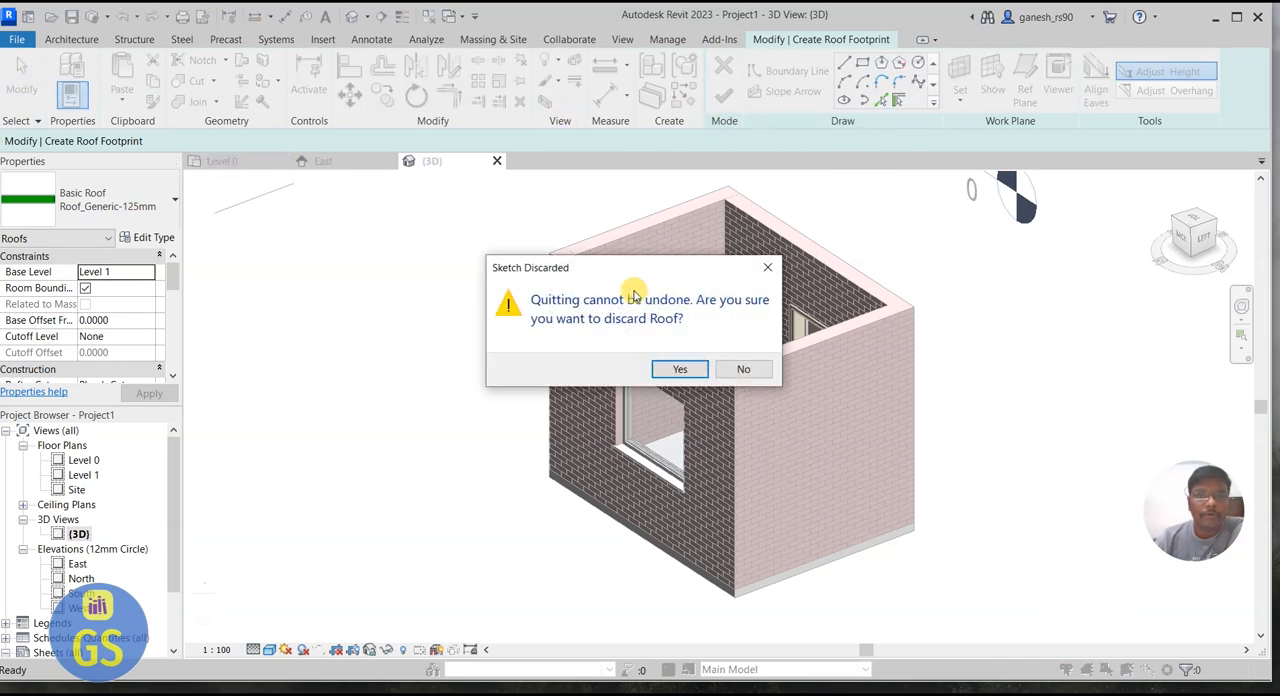
{"action": "left_click", "coordinate": [680, 369]}
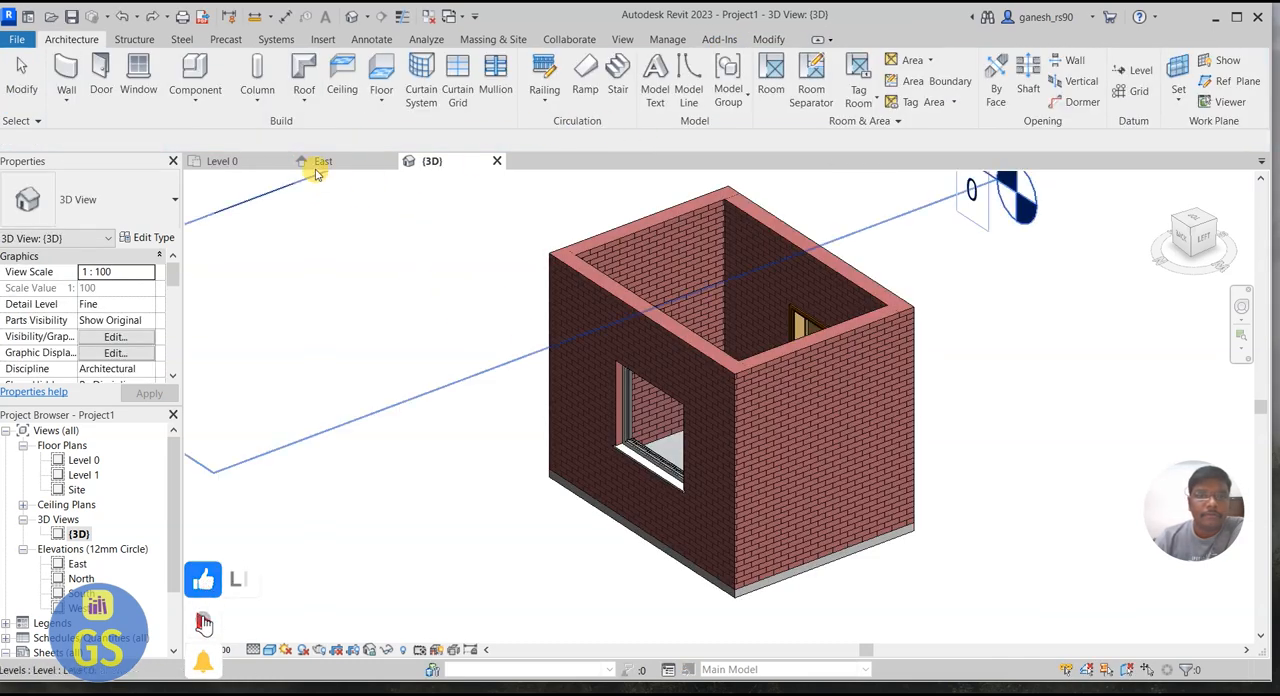
Step: Start a roof by footprint from the Level 0 plan, moved to Level 1, with Defines slope off and the Roof_Generic-125mm type
{"action": "left_click", "coordinate": [240, 161]}
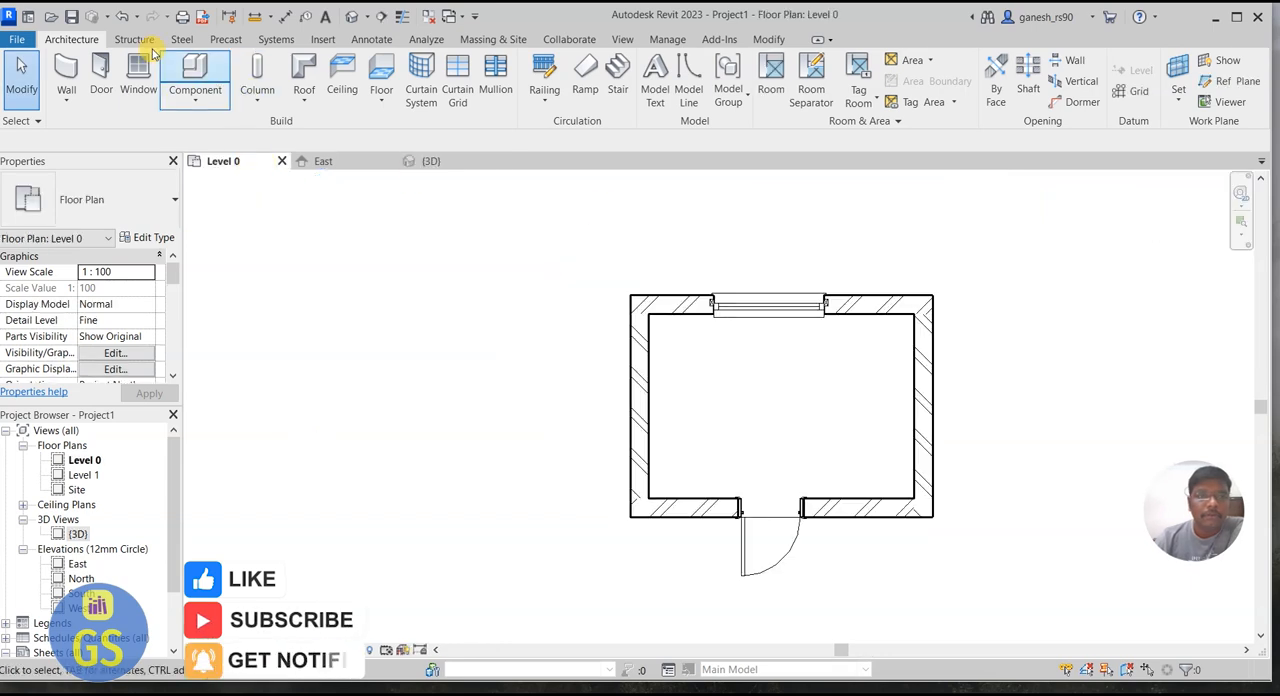
{"action": "left_click", "coordinate": [296, 100]}
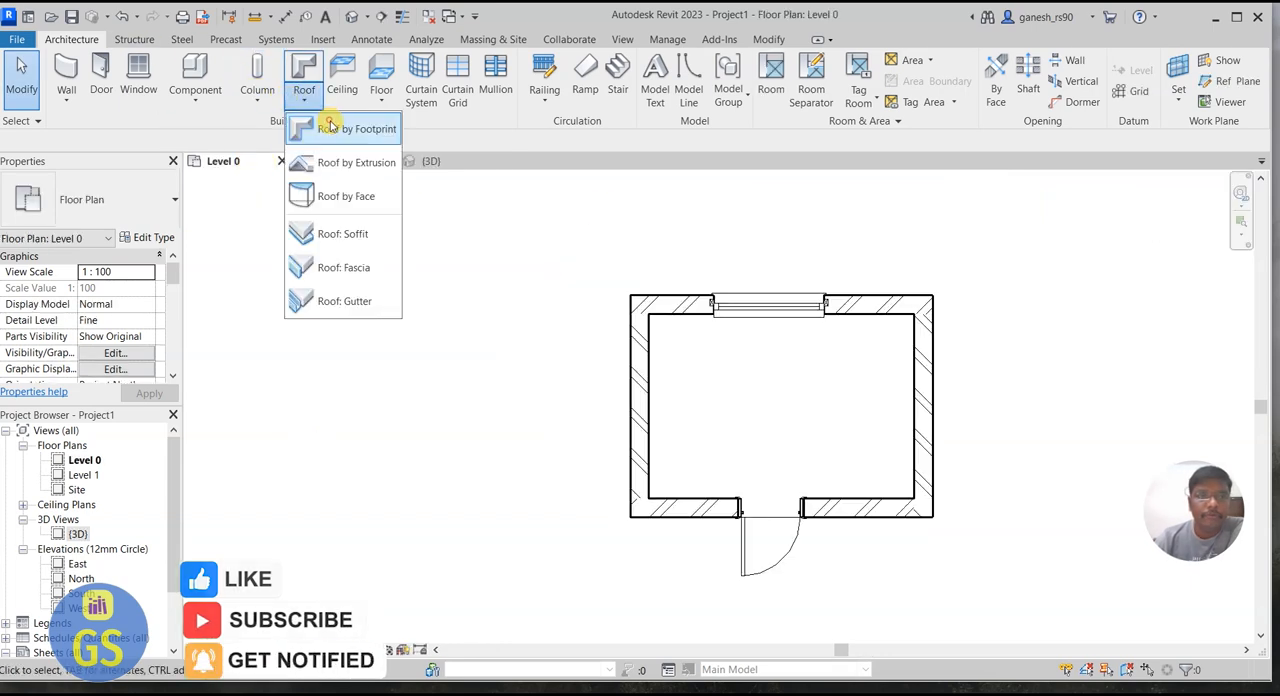
{"action": "left_click", "coordinate": [338, 126]}
{"action": "left_click", "coordinate": [651, 391]}
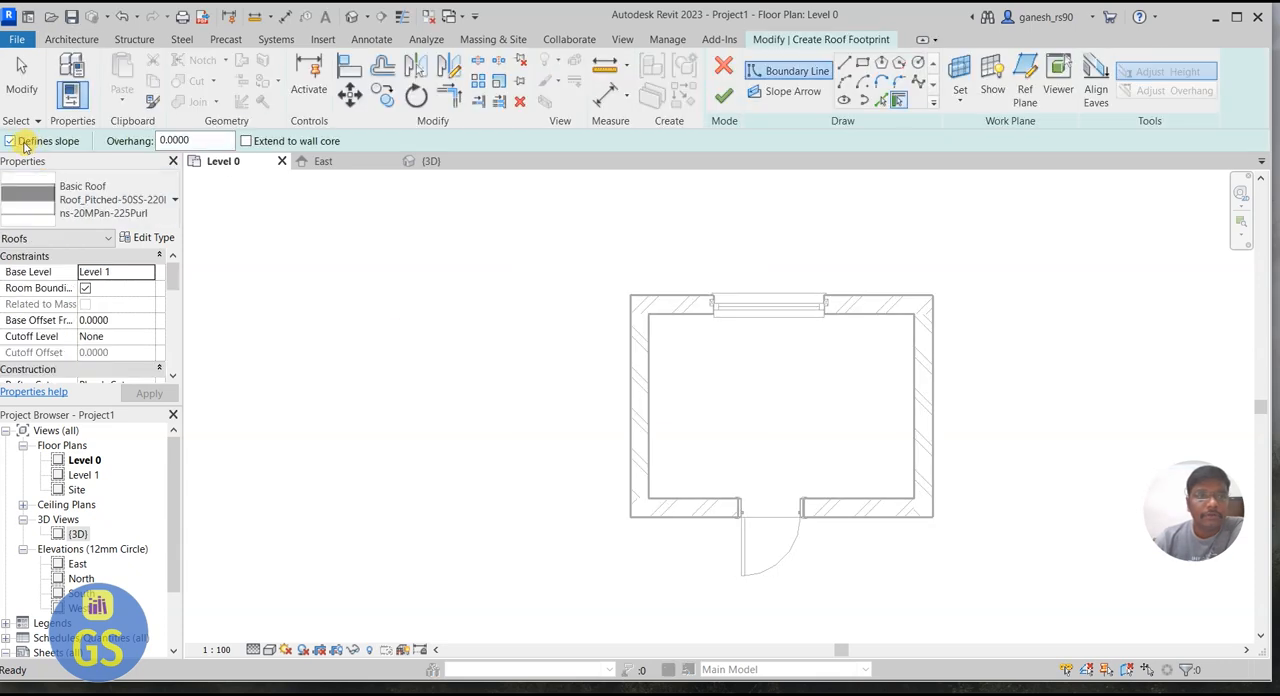
{"action": "left_click", "coordinate": [94, 205]}
{"action": "left_click", "coordinate": [95, 318]}
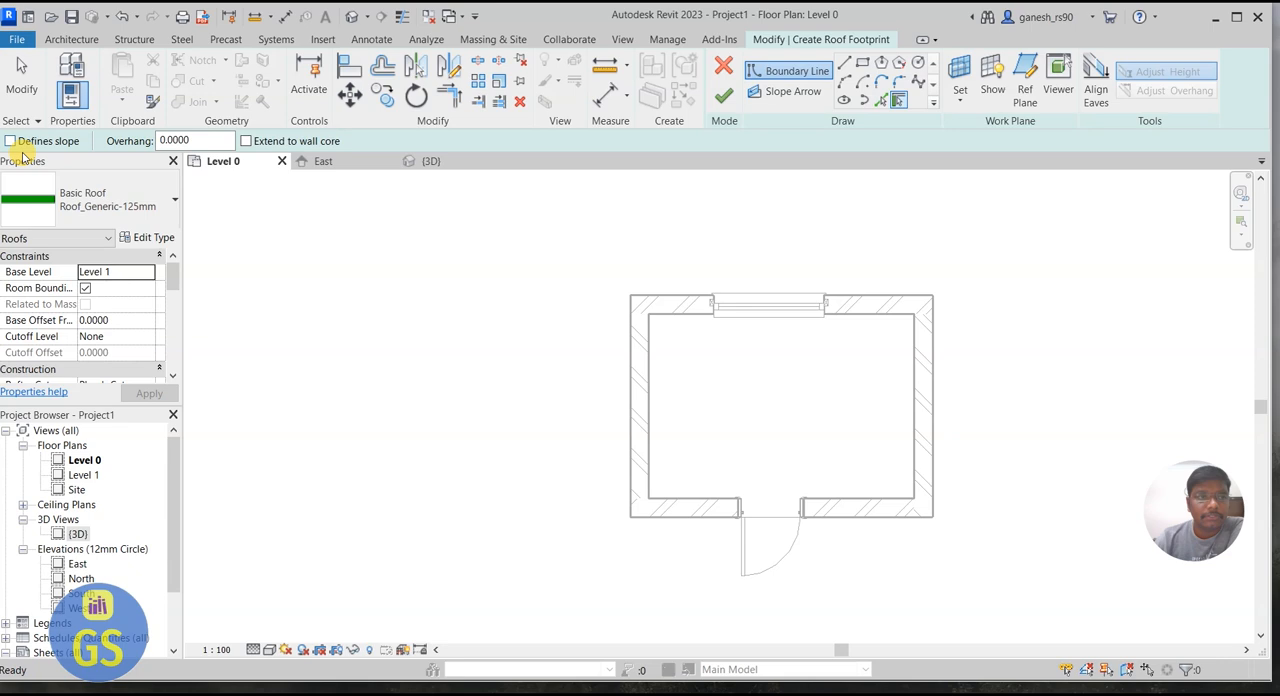
Step: Pick the four outer wall edges as non-sloping roof boundary lines with zero offset, and finish the roof
{"action": "left_click", "coordinate": [880, 100]}
{"action": "left_click", "coordinate": [888, 300]}
{"action": "left_click", "coordinate": [933, 360]}
{"action": "left_click", "coordinate": [886, 518]}
{"action": "left_click", "coordinate": [628, 403]}
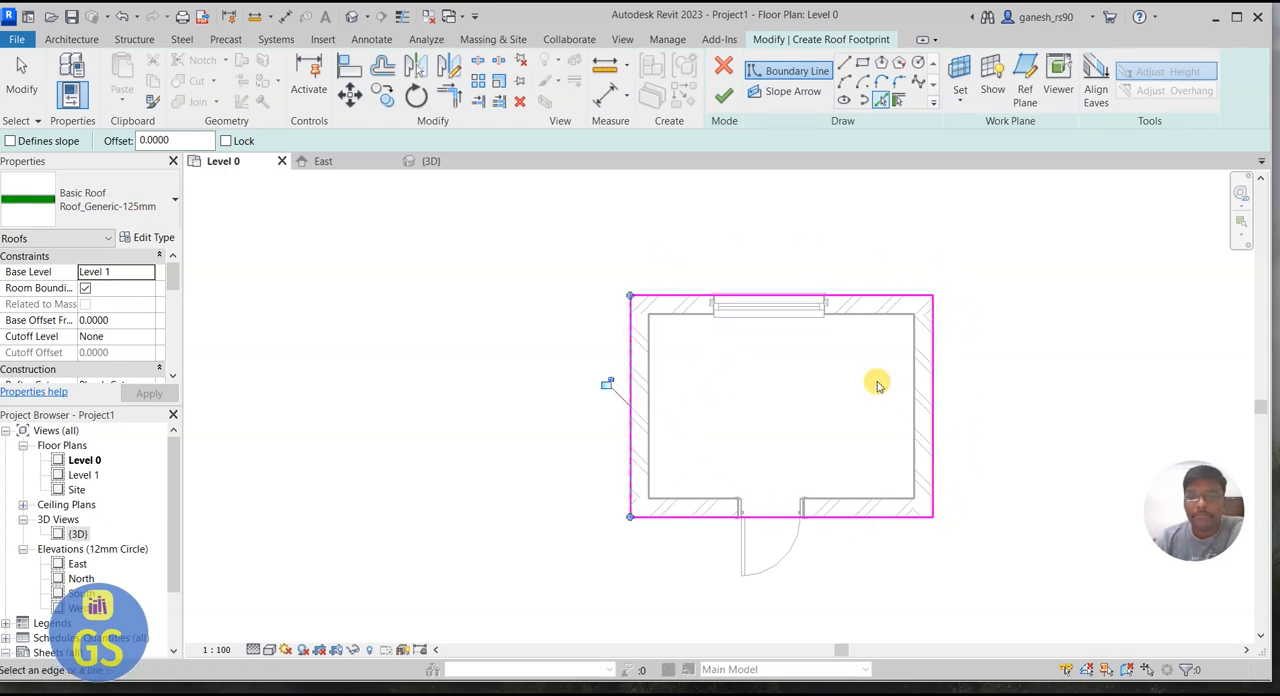
{"action": "left_click", "coordinate": [723, 95]}
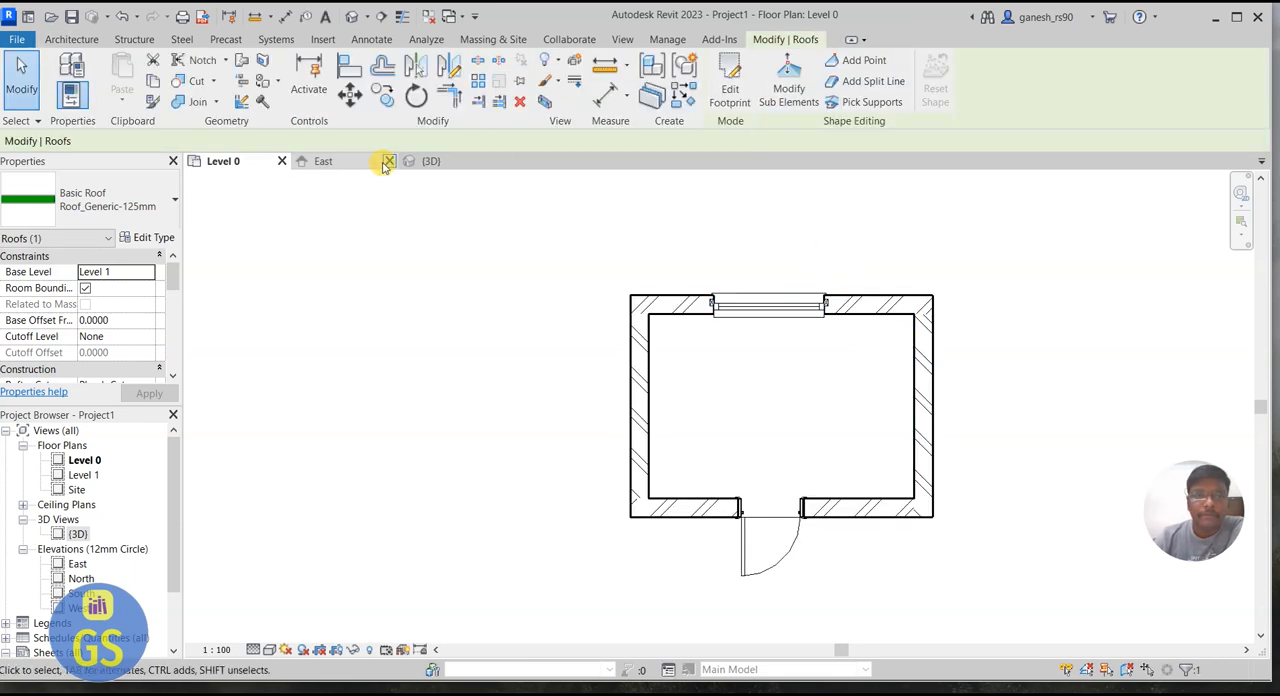
Step: Examine the flat roof in the 3D view, orbiting around to the door side of the building
{"action": "left_click", "coordinate": [438, 161]}
{"action": "left_click", "coordinate": [960, 290]}
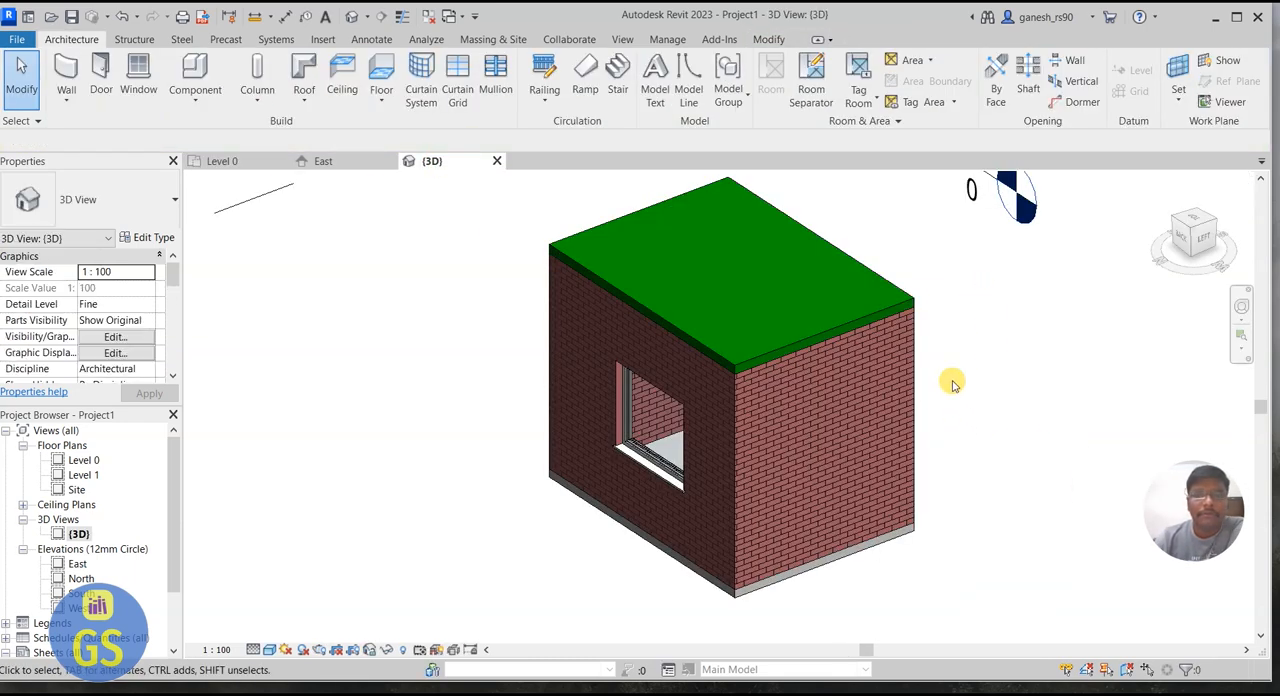
{"action": "left_click", "coordinate": [1241, 306]}
{"action": "left_click_drag", "start_coordinate": [1102, 312], "coordinate": [434, 315]}
{"action": "left_click_drag", "start_coordinate": [905, 315], "coordinate": [895, 287]}
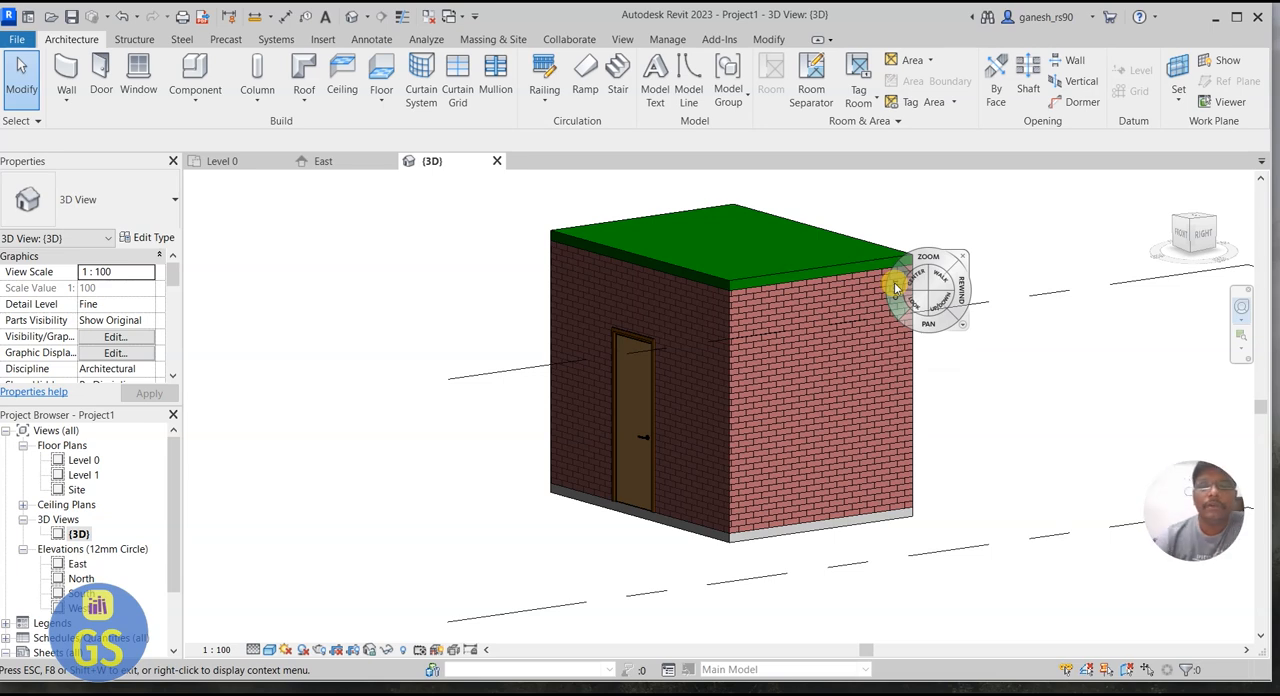
{"action": "scroll", "coordinate": [891, 292], "scroll_direction": "down", "scroll_amount": 3}
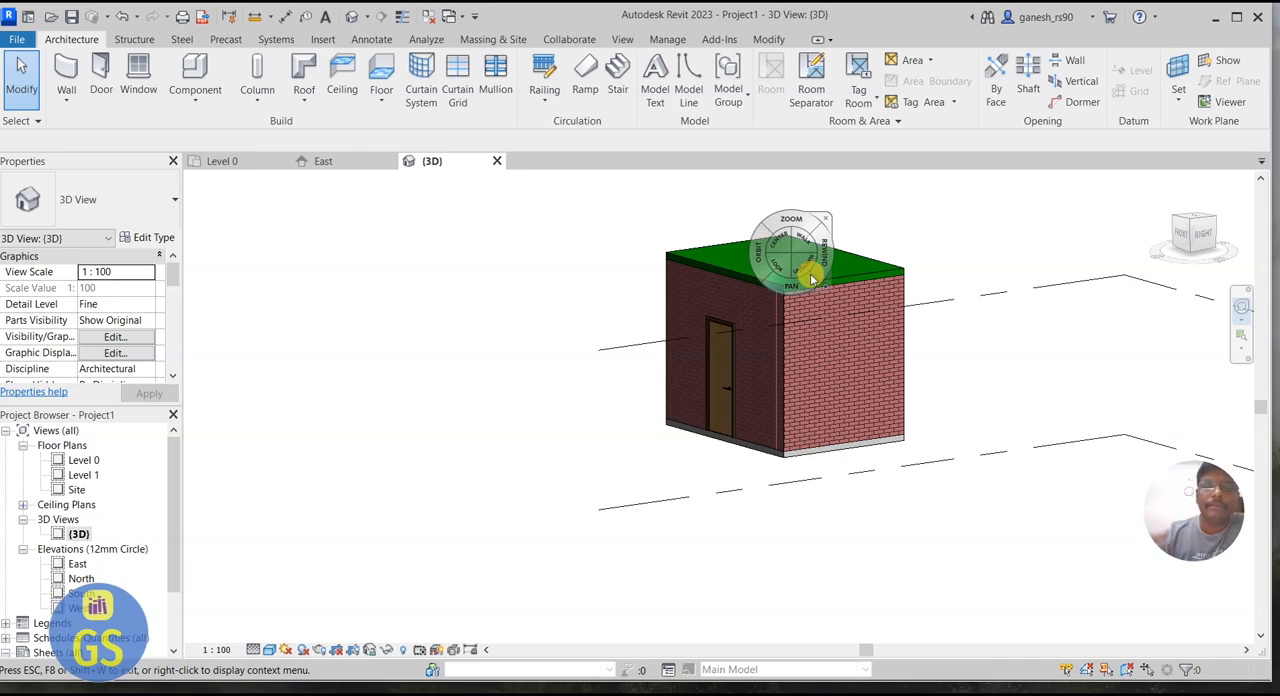
{"action": "left_click", "coordinate": [826, 218]}
{"action": "scroll", "coordinate": [460, 350], "scroll_direction": "down", "scroll_amount": 3}
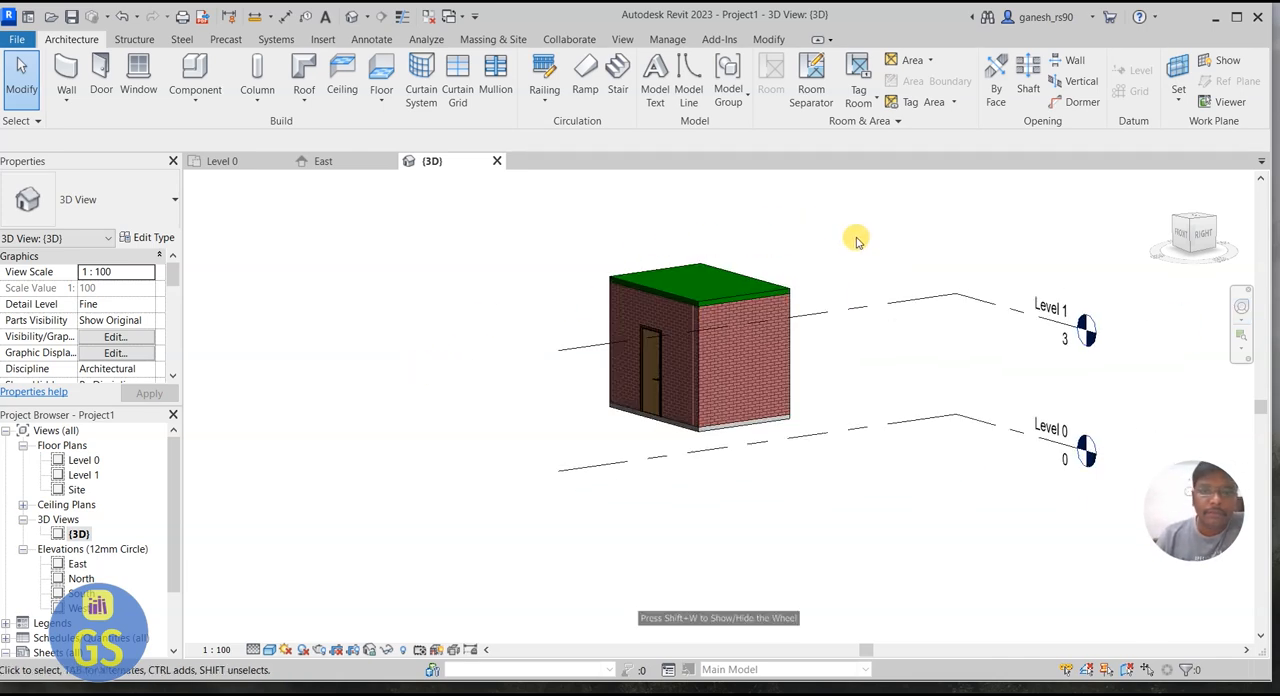
{"action": "scroll", "coordinate": [854, 237], "scroll_direction": "up", "scroll_amount": 2}
Step: Extend the Level 0 and Level 1 lines well past the building in the East elevation
{"action": "left_click", "coordinate": [240, 161]}
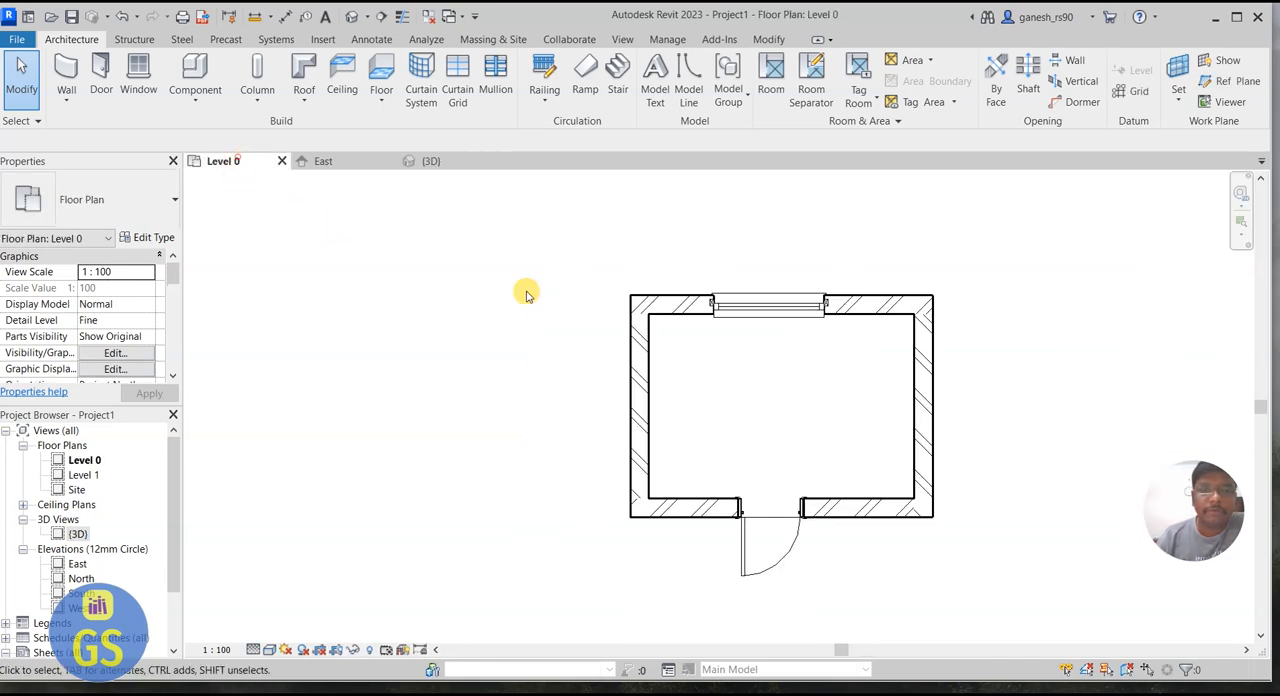
{"action": "left_click", "coordinate": [320, 161]}
{"action": "scroll", "coordinate": [343, 380], "scroll_direction": "down", "scroll_amount": 2}
{"action": "scroll", "coordinate": [420, 380], "scroll_direction": "down", "scroll_amount": 1}
{"action": "scroll", "coordinate": [600, 346], "scroll_direction": "up", "scroll_amount": 1}
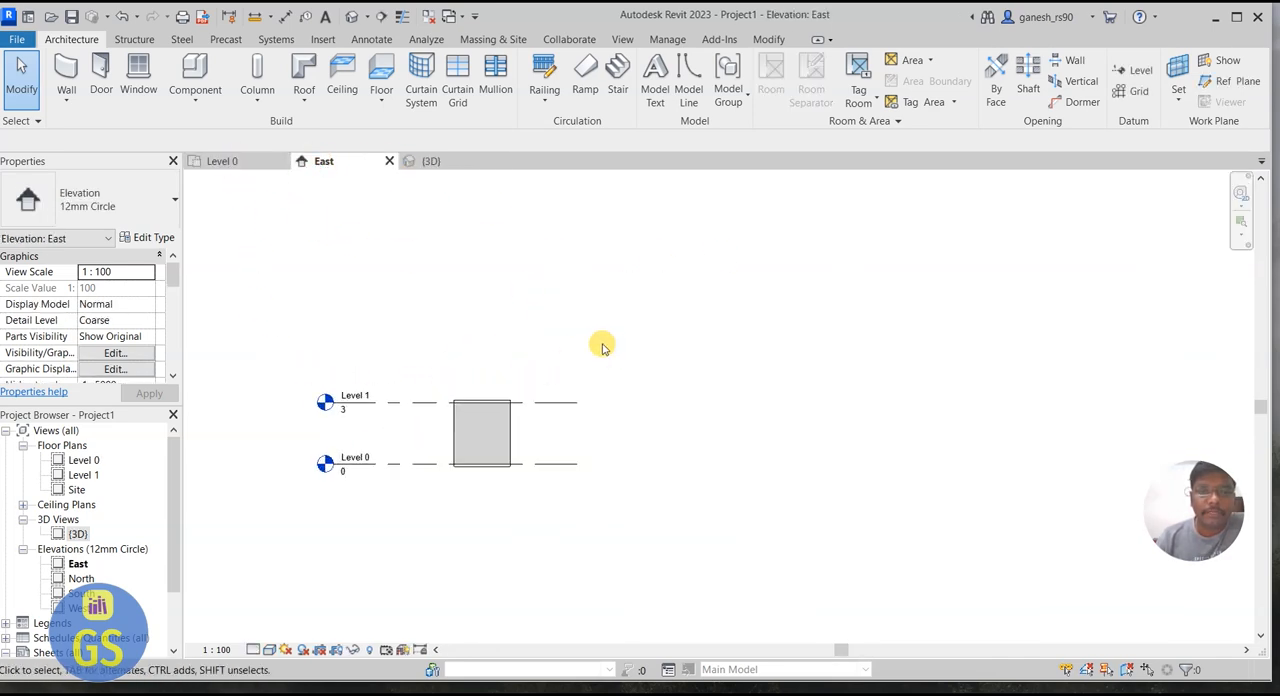
{"action": "scroll", "coordinate": [466, 423], "scroll_direction": "up", "scroll_amount": 1}
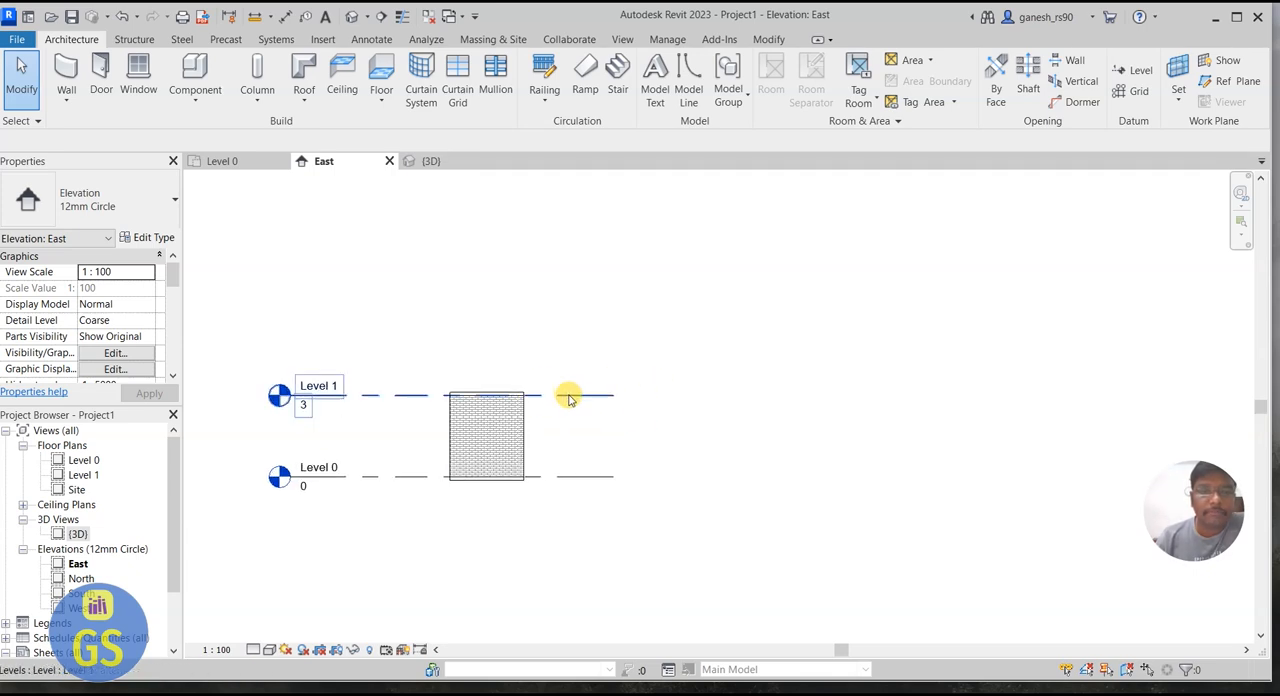
{"action": "left_click", "coordinate": [612, 396]}
{"action": "left_click_drag", "start_coordinate": [613, 395], "coordinate": [928, 393]}
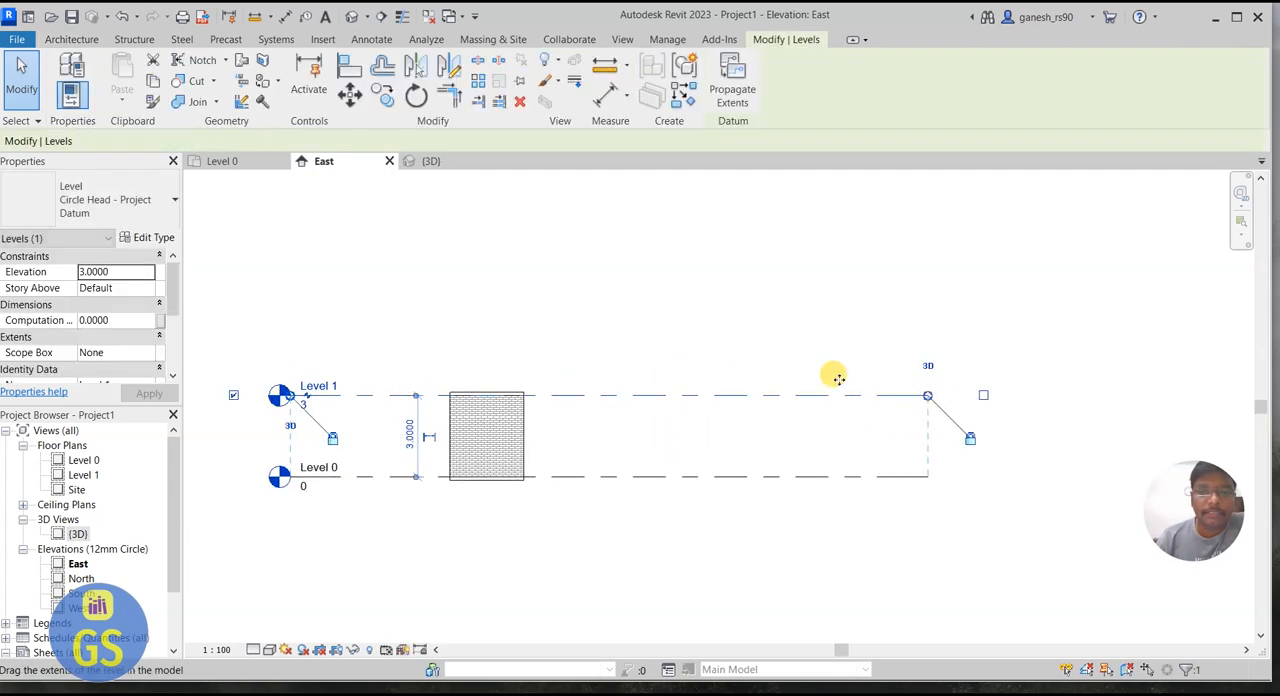
{"action": "left_click", "coordinate": [781, 352]}
Step: Create a similar level from Level 1 by picking its line with a 3 m offset upward
{"action": "left_click", "coordinate": [628, 395]}
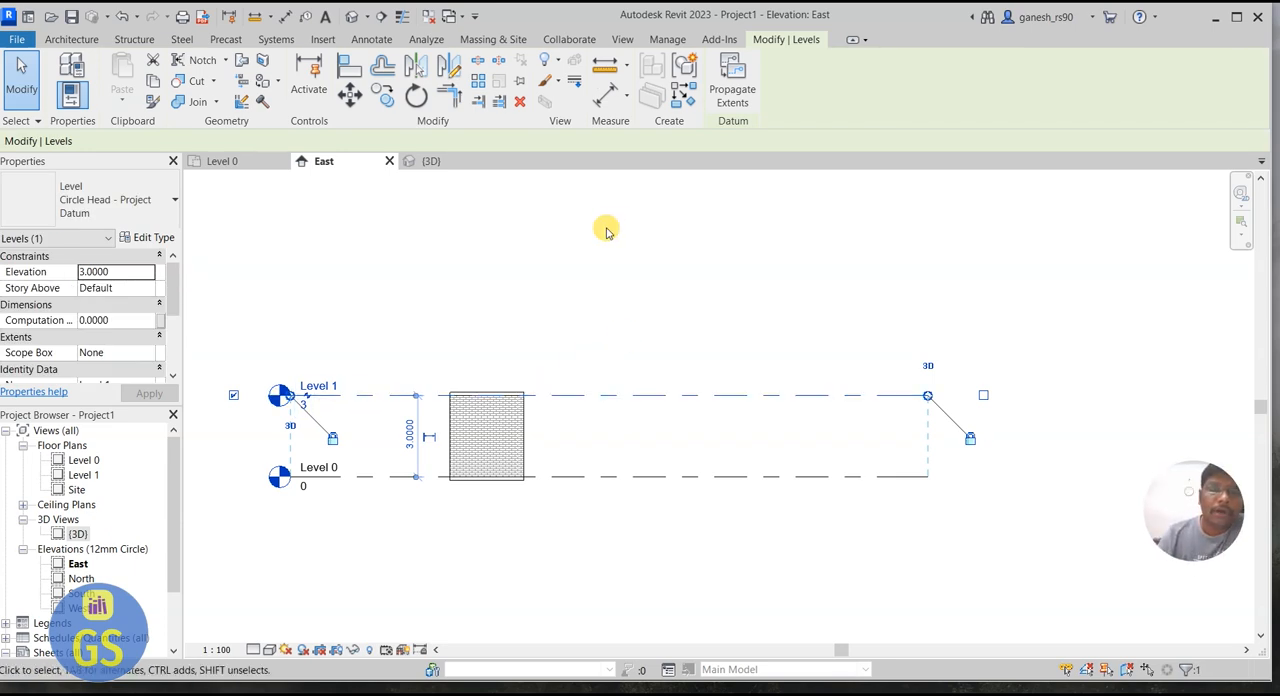
{"action": "right_click", "coordinate": [707, 358]}
{"action": "left_click", "coordinate": [670, 364]}
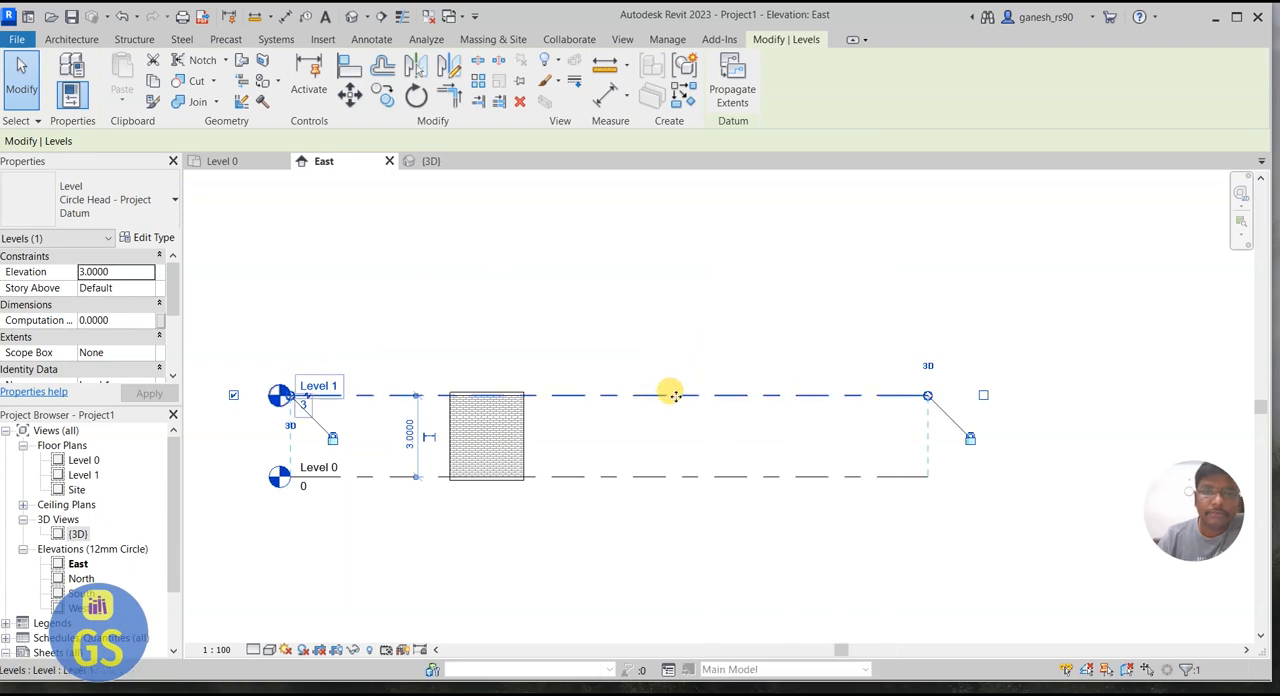
{"action": "right_click", "coordinate": [674, 393]}
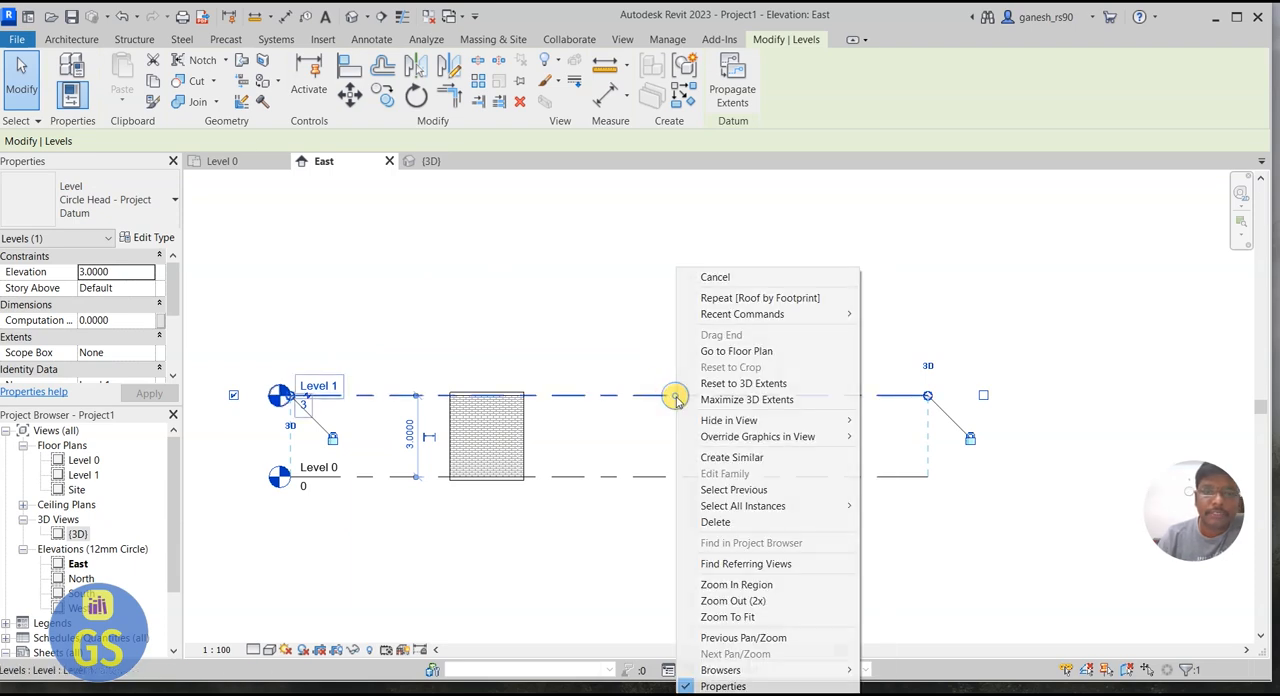
{"action": "left_click", "coordinate": [763, 458]}
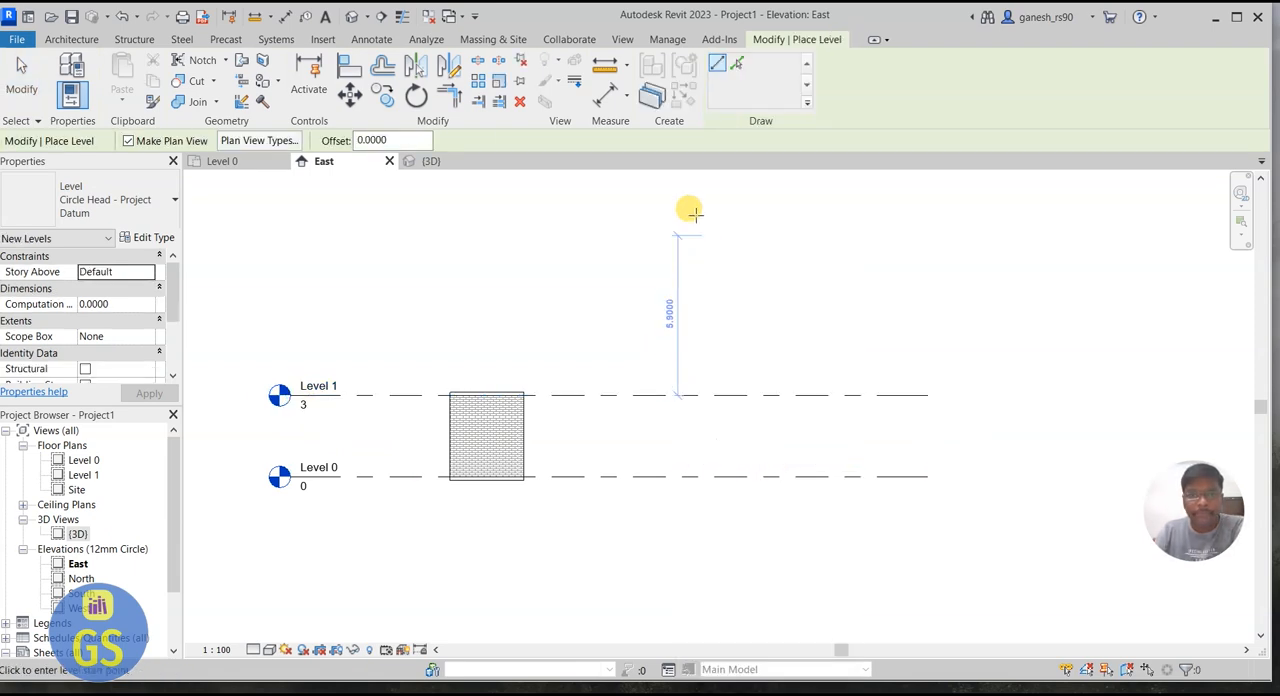
{"action": "double_click", "coordinate": [375, 141]}
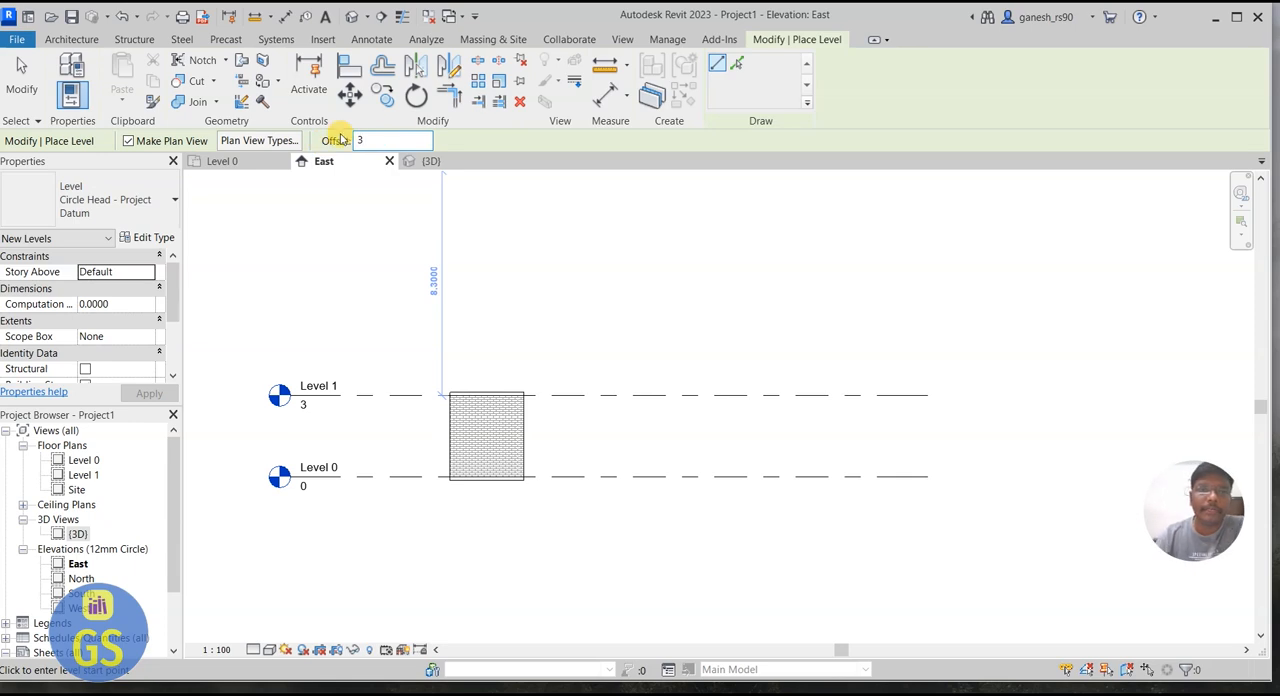
{"action": "left_click", "coordinate": [740, 65]}
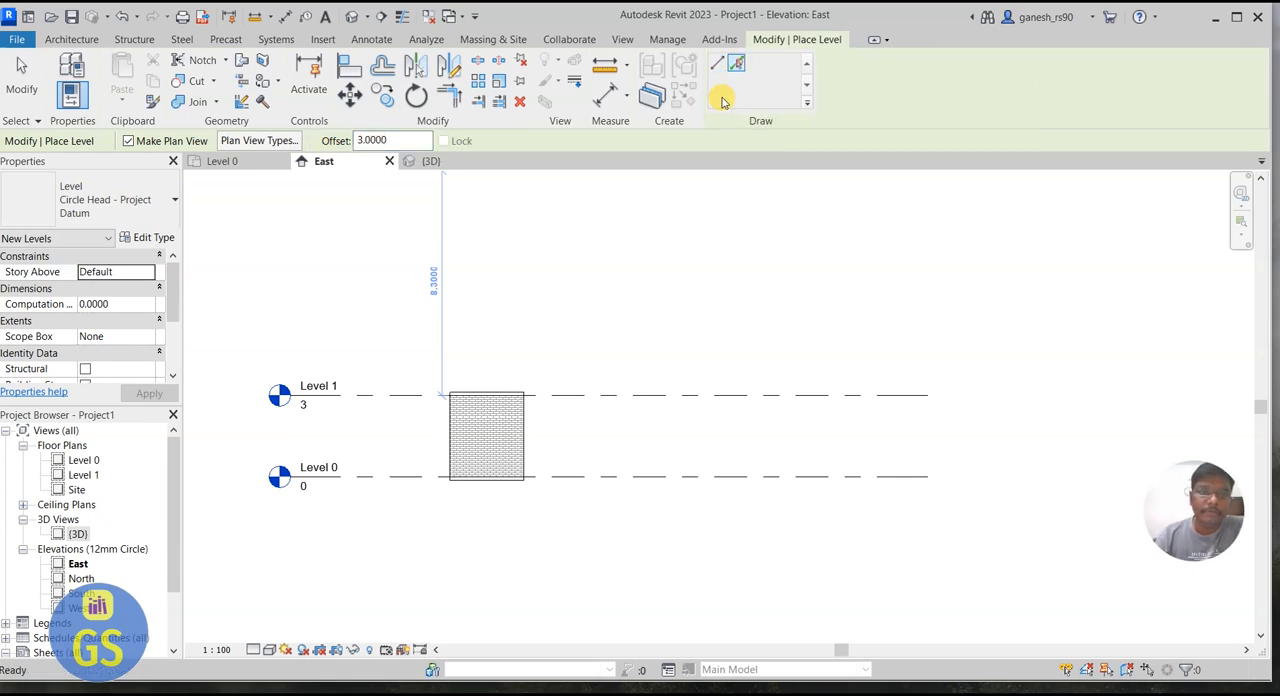
{"action": "left_click", "coordinate": [648, 397]}
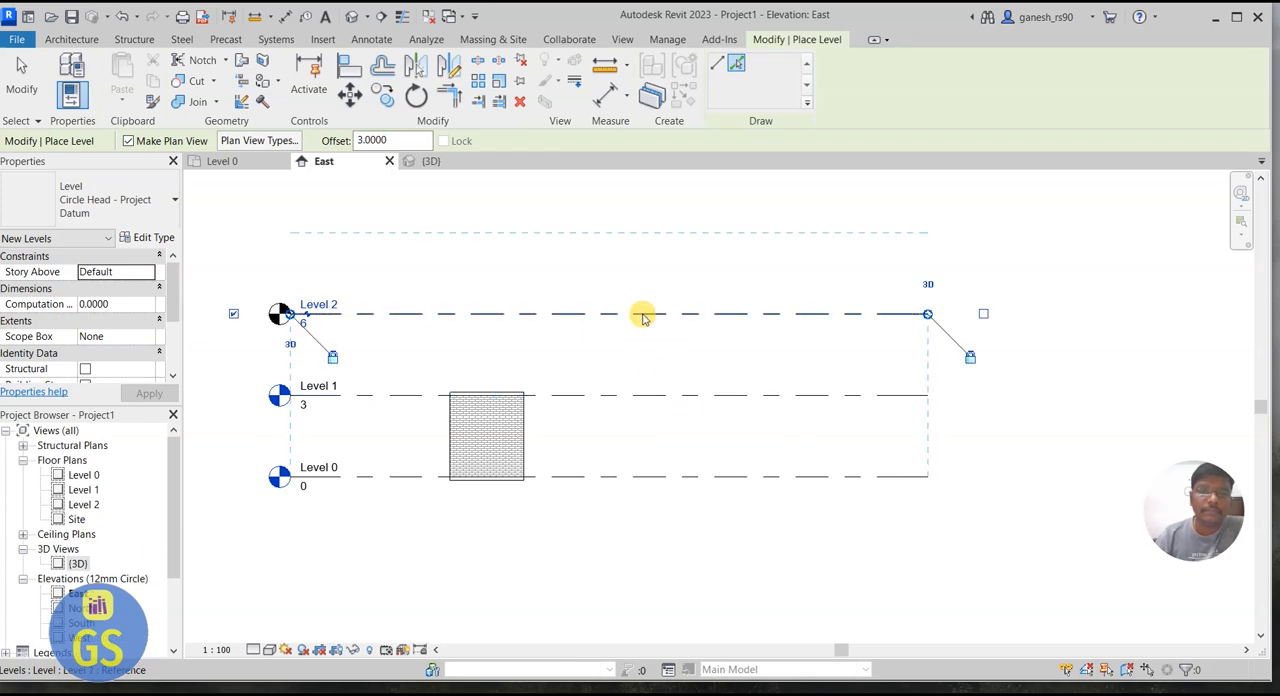
Step: Add two more levels above Level 2, each offset 3 m upward from the topmost level line
{"action": "scroll", "coordinate": [643, 318], "scroll_direction": "down", "scroll_amount": 1}
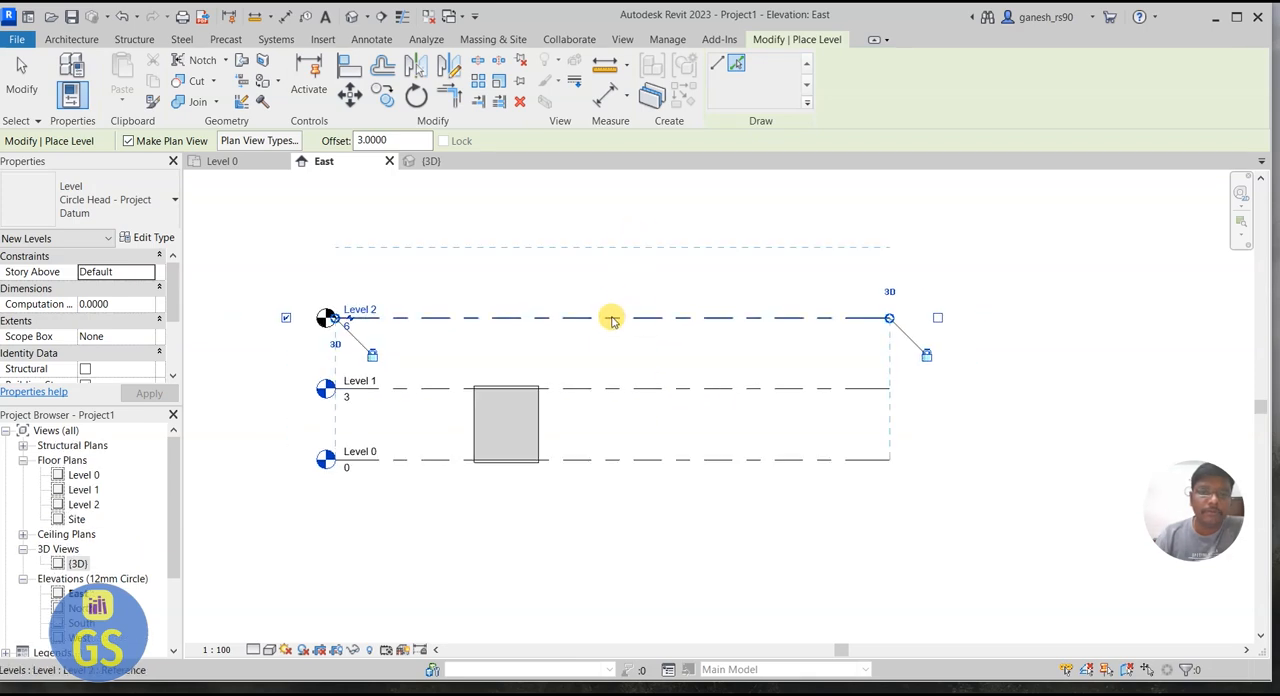
{"action": "left_click", "coordinate": [612, 320]}
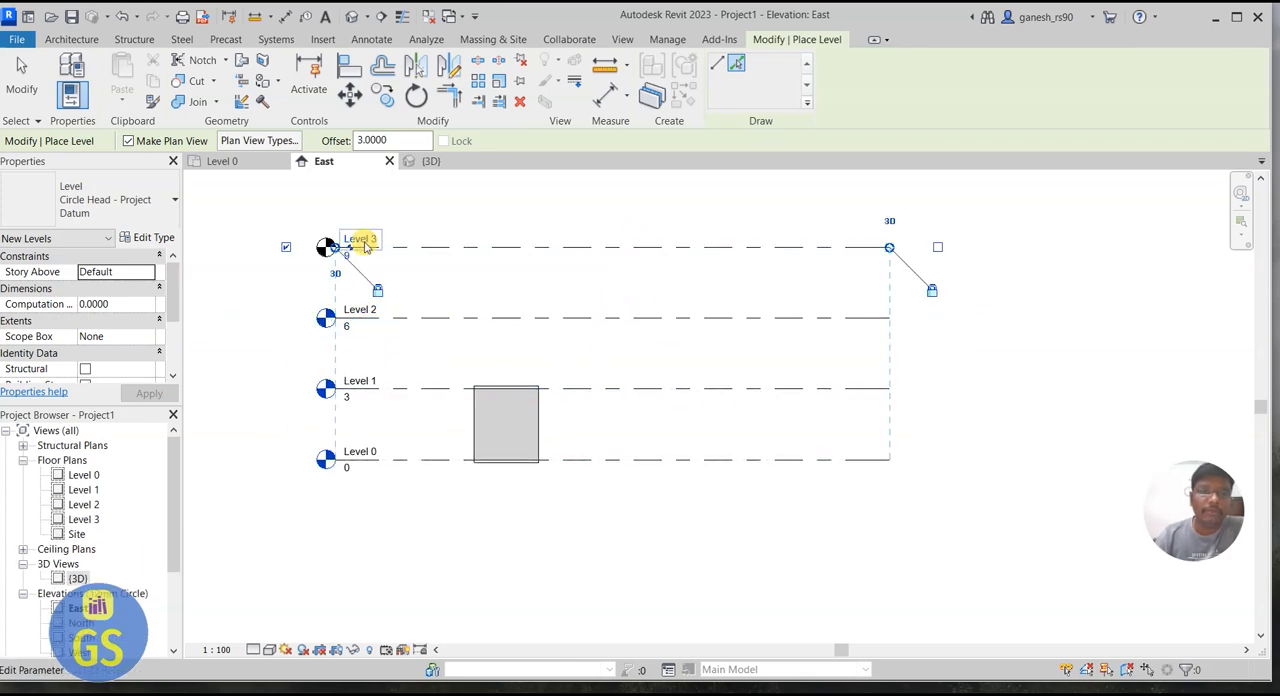
{"action": "scroll", "coordinate": [423, 500], "scroll_direction": "down", "scroll_amount": 1}
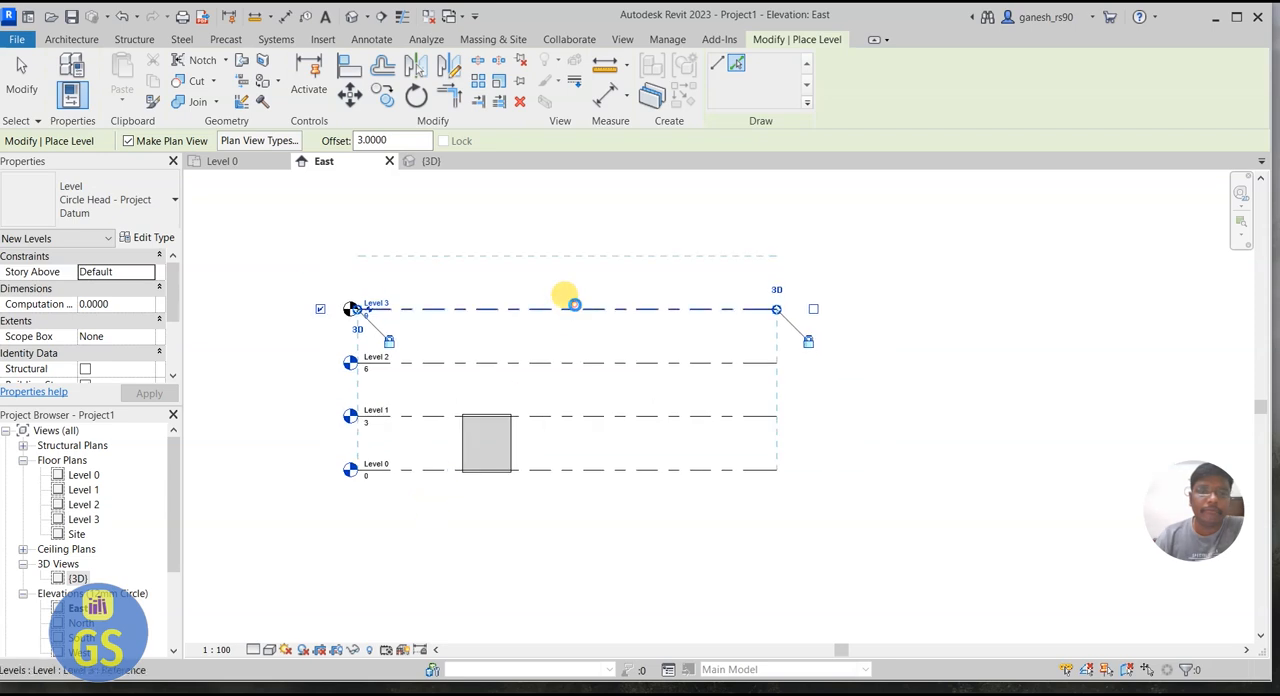
{"action": "left_click", "coordinate": [574, 303]}
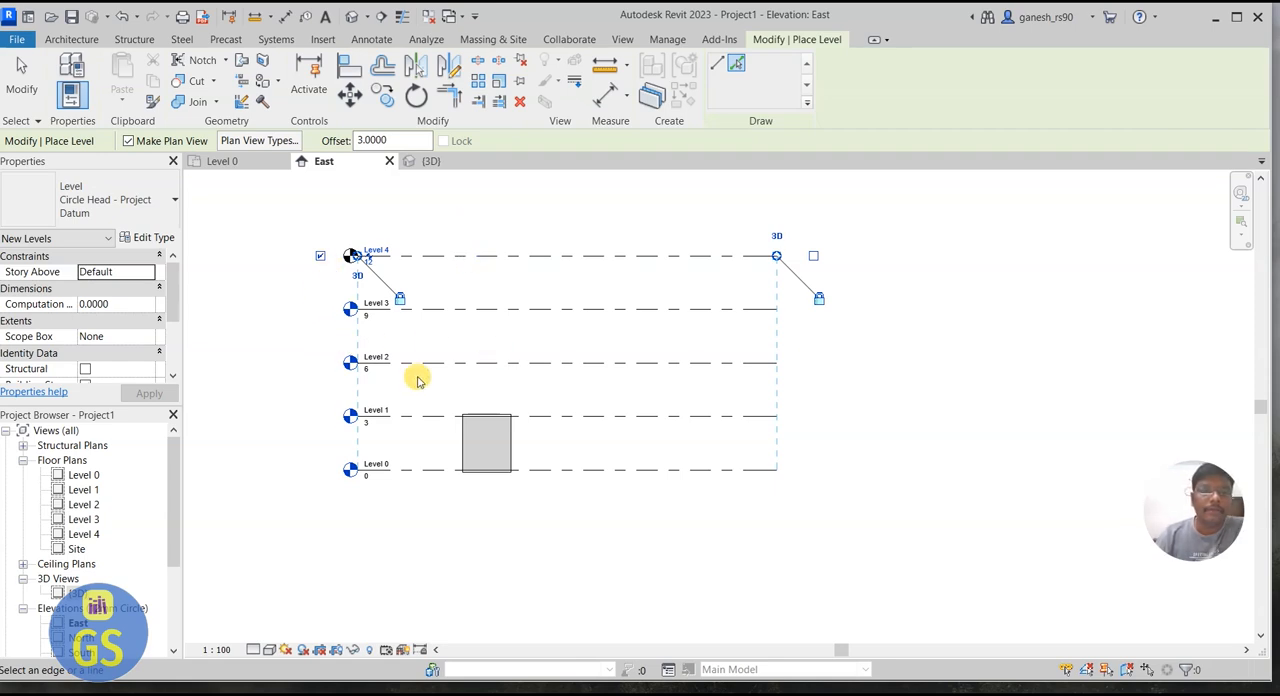
Step: On Level 0, draw a rectangle of Wall-Ext_215Bwk architectural walls beside the small room, about 6.2 by 4.6 m inside
{"action": "left_click", "coordinate": [240, 163]}
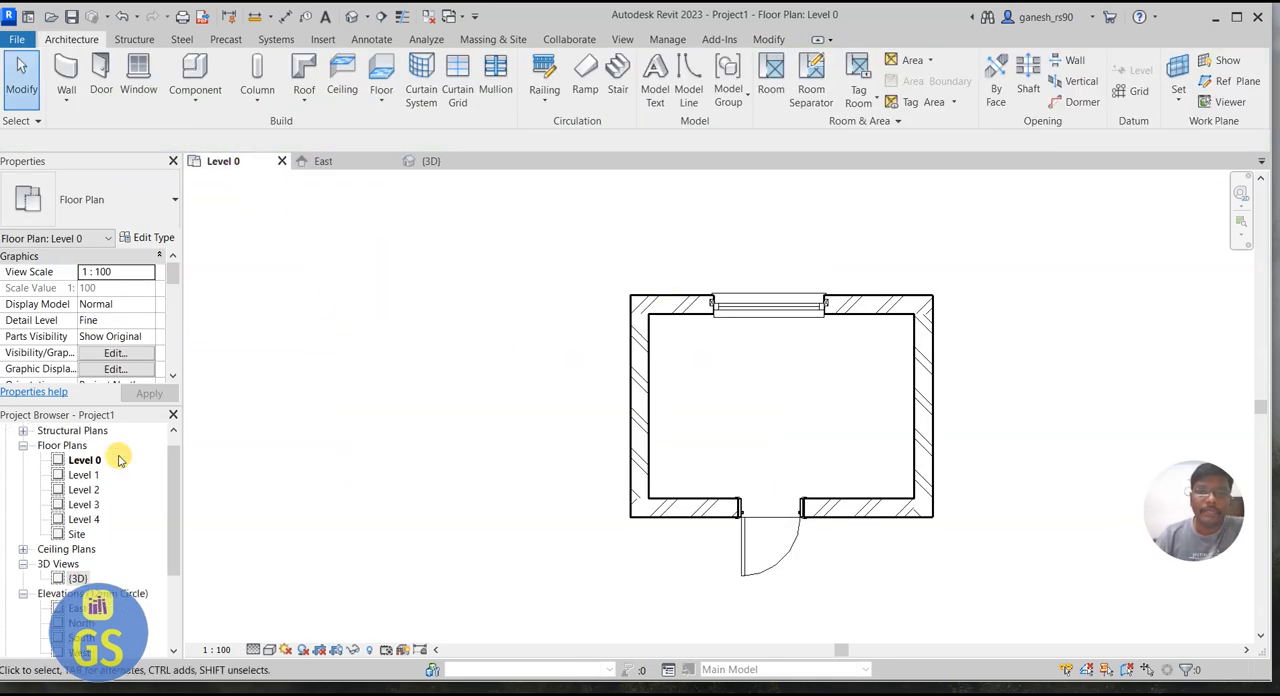
{"action": "scroll", "coordinate": [120, 451], "scroll_direction": "down", "scroll_amount": 2}
{"action": "scroll", "coordinate": [823, 300], "scroll_direction": "down", "scroll_amount": 1}
{"action": "scroll", "coordinate": [290, 475], "scroll_direction": "down", "scroll_amount": 3}
{"action": "scroll", "coordinate": [843, 420], "scroll_direction": "up", "scroll_amount": 1}
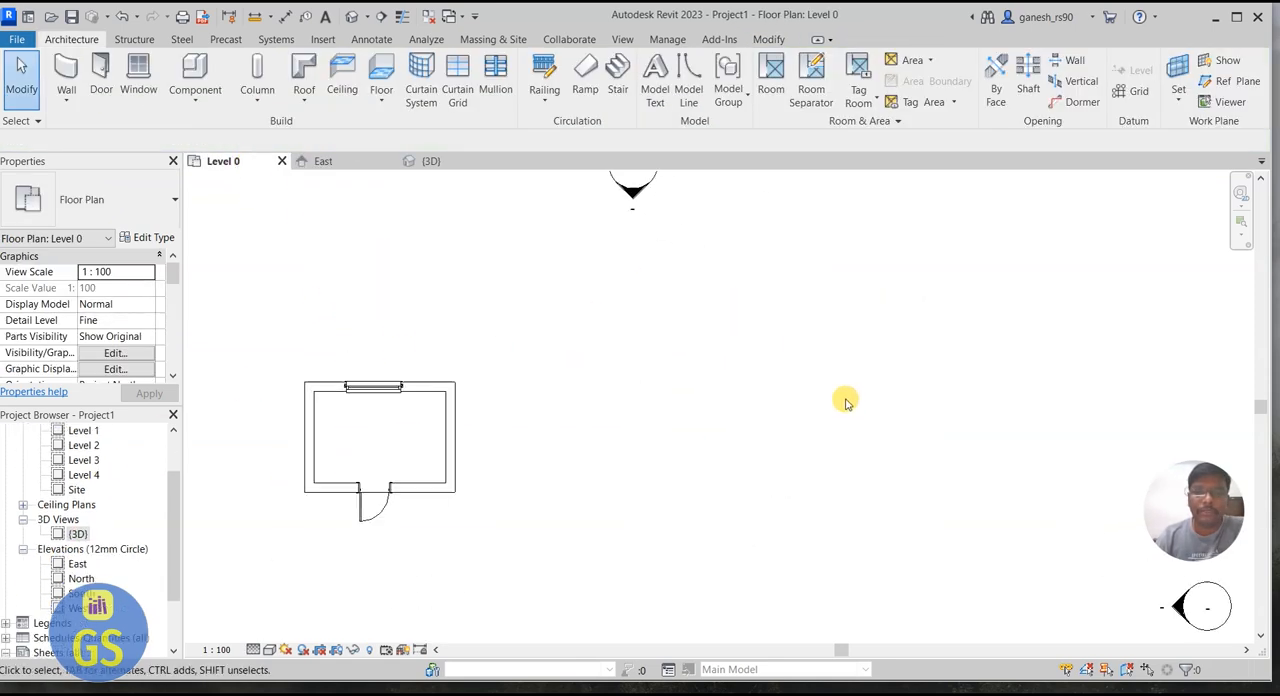
{"action": "left_click", "coordinate": [65, 95]}
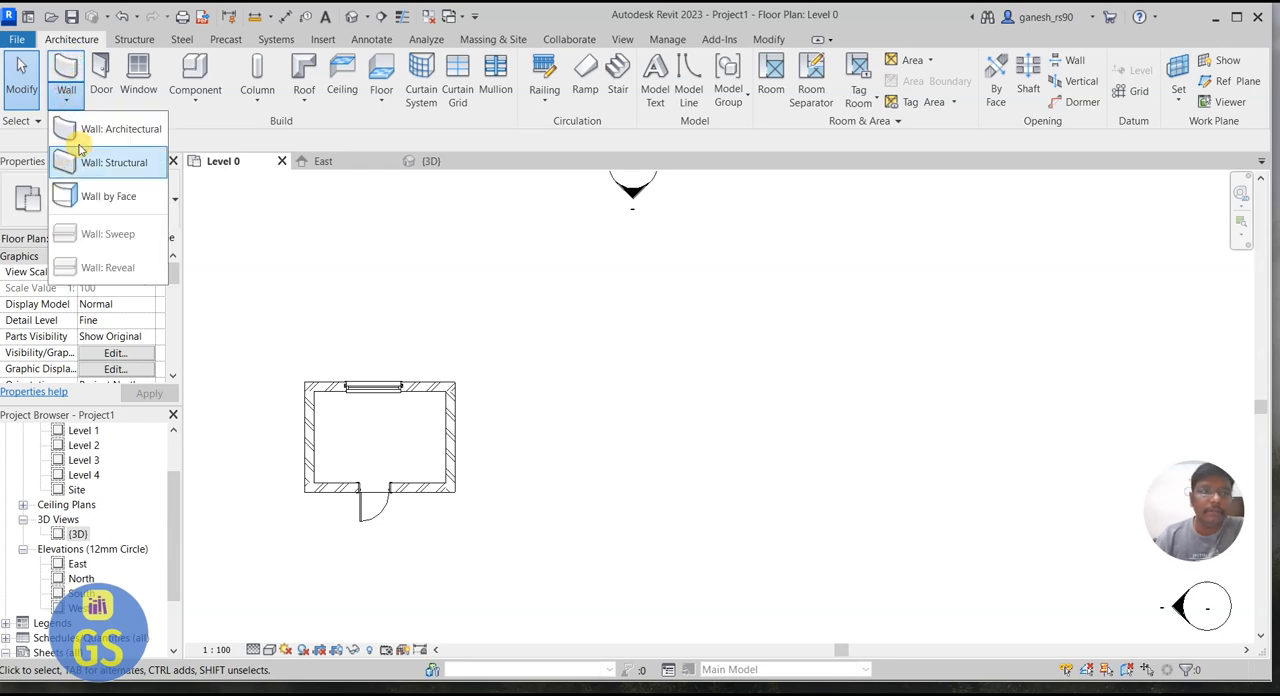
{"action": "left_click", "coordinate": [110, 128]}
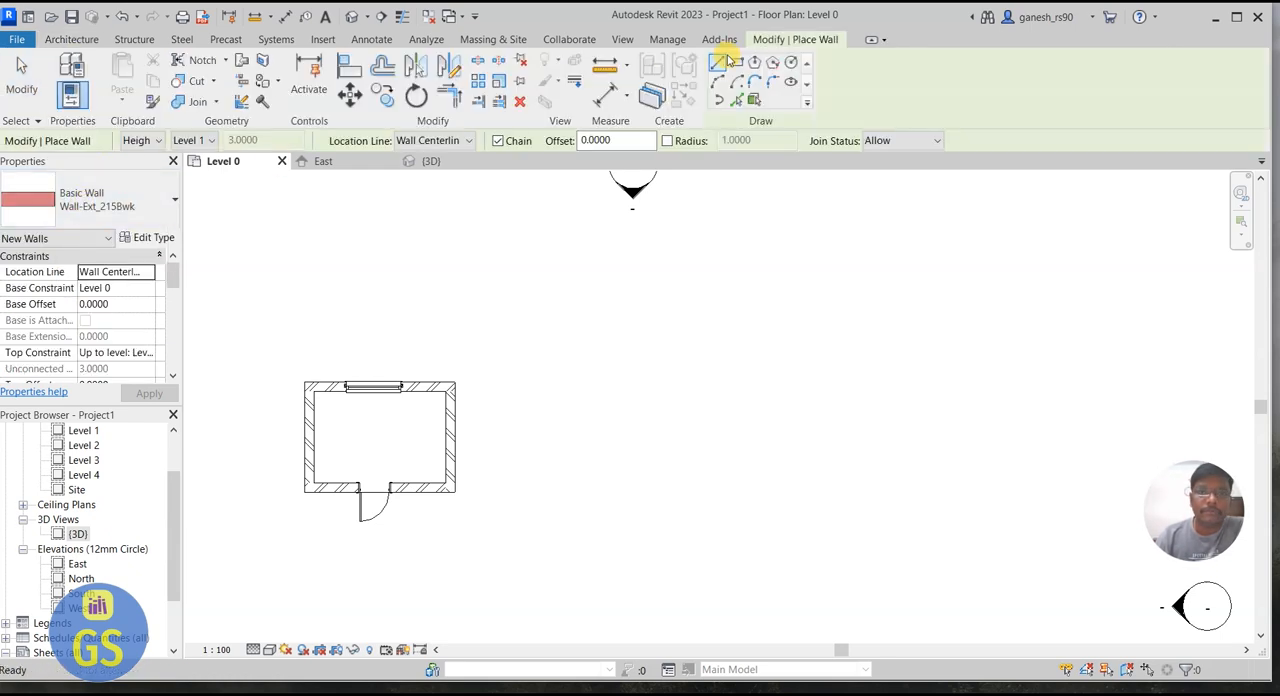
{"action": "left_click", "coordinate": [737, 63]}
{"action": "left_click", "coordinate": [621, 325]}
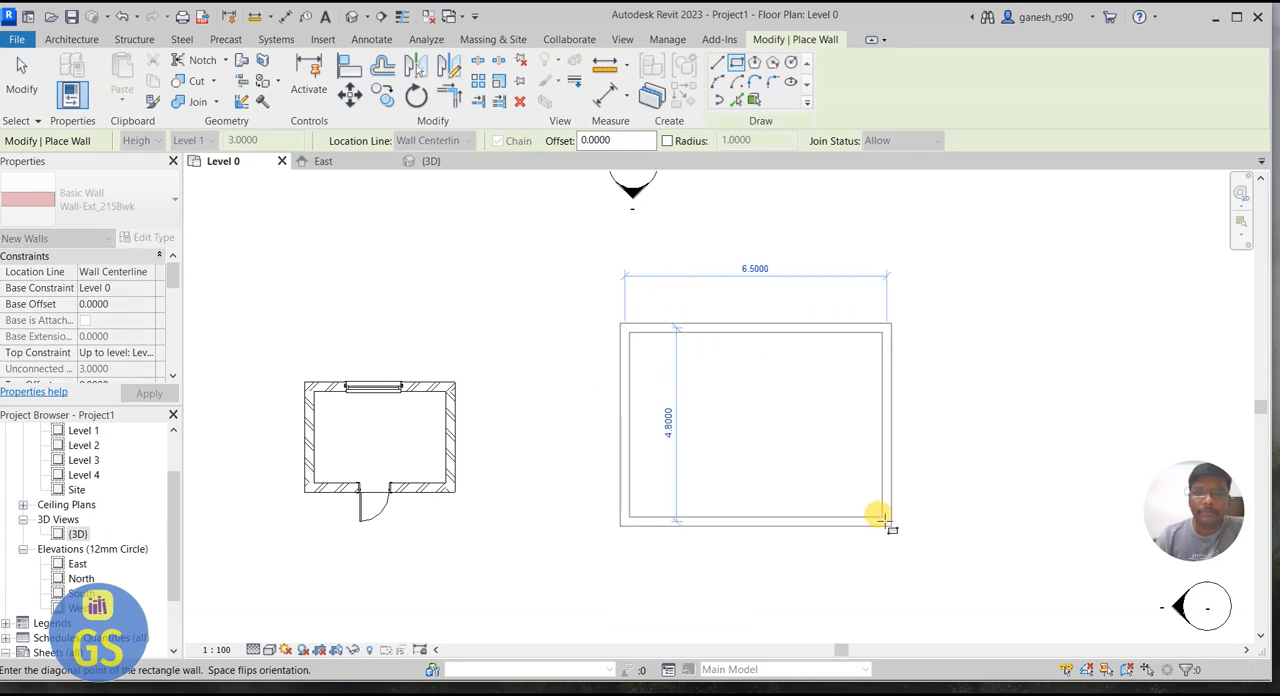
{"action": "left_click", "coordinate": [884, 522]}
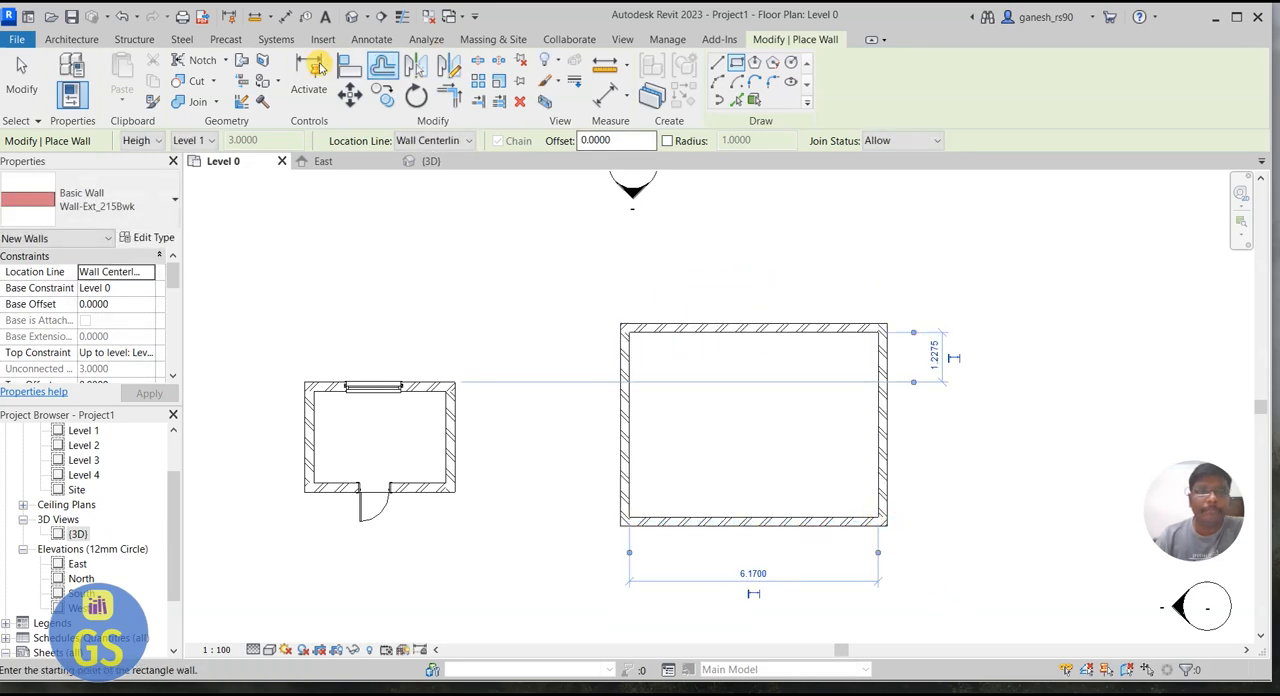
Step: Place 1360x1210mm windows in the larger building: two in the north wall and one midway along each side wall
{"action": "left_click", "coordinate": [71, 39]}
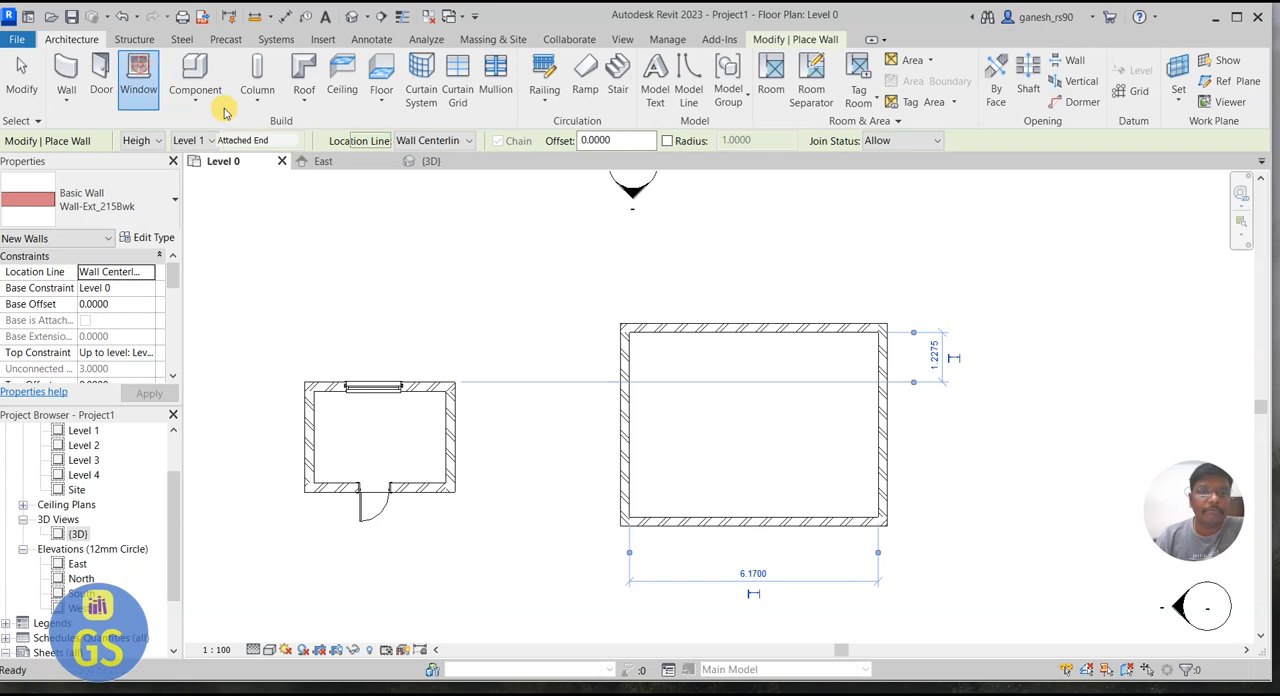
{"action": "left_click", "coordinate": [137, 68]}
{"action": "left_click", "coordinate": [685, 328]}
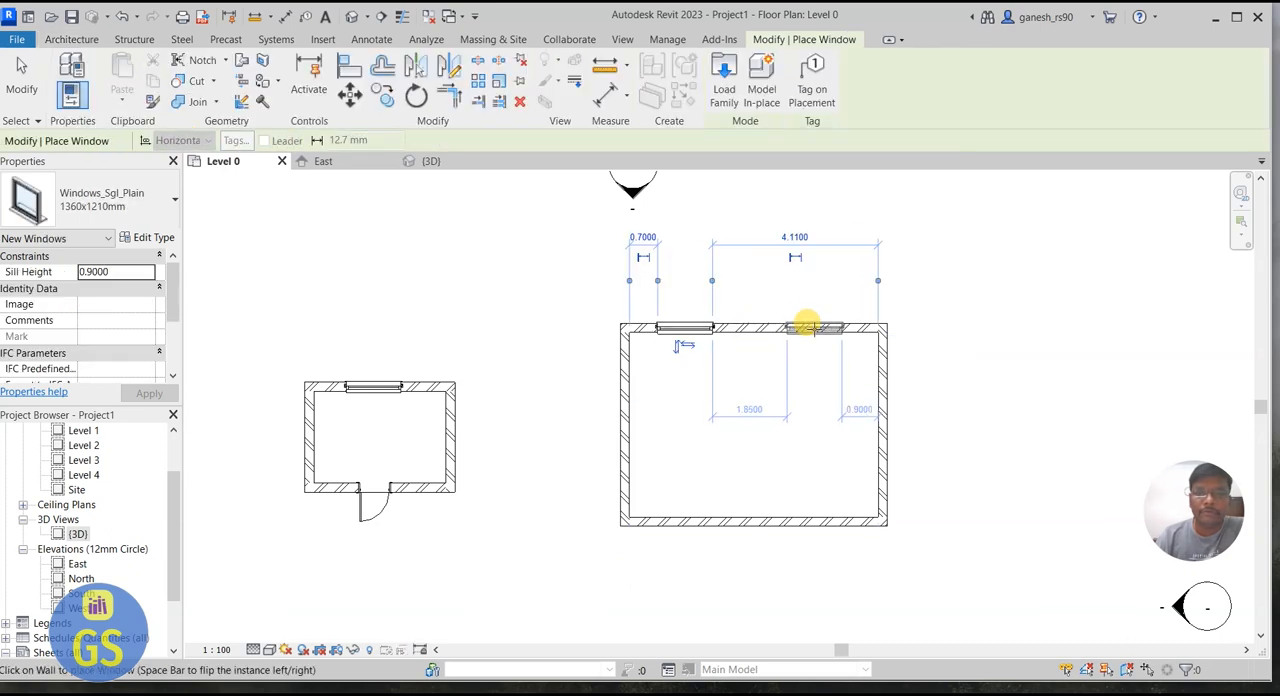
{"action": "left_click", "coordinate": [623, 425]}
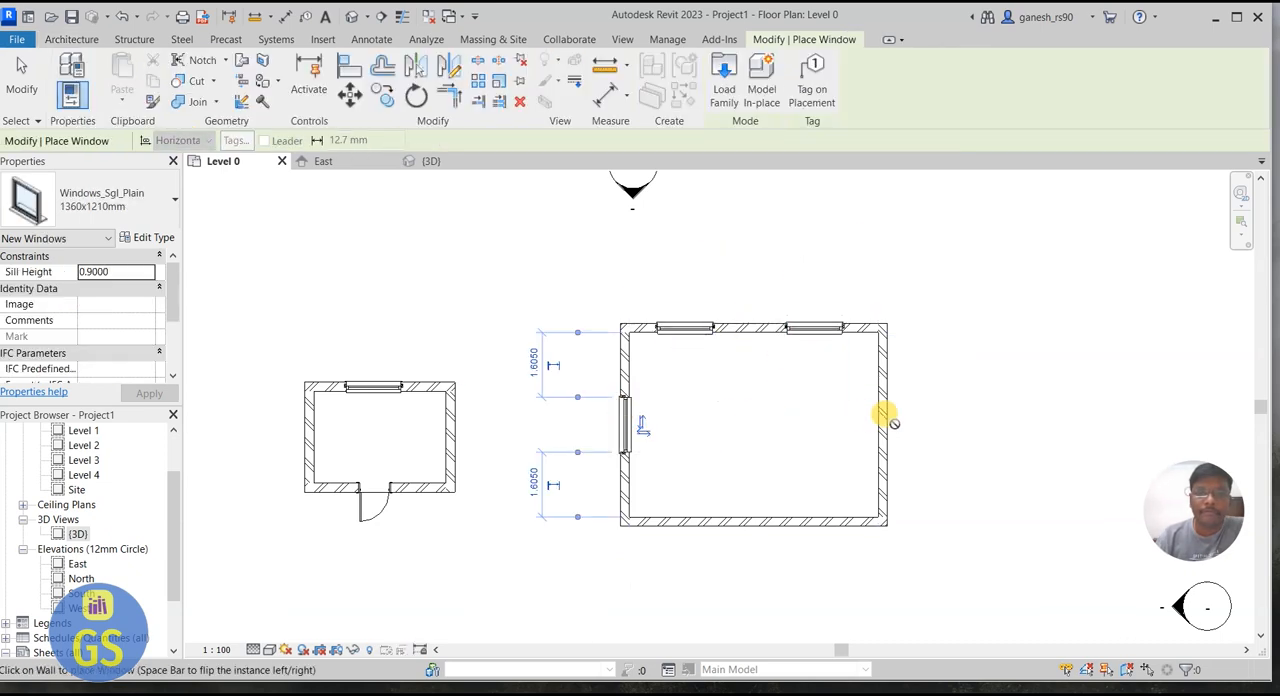
{"action": "left_click", "coordinate": [881, 424]}
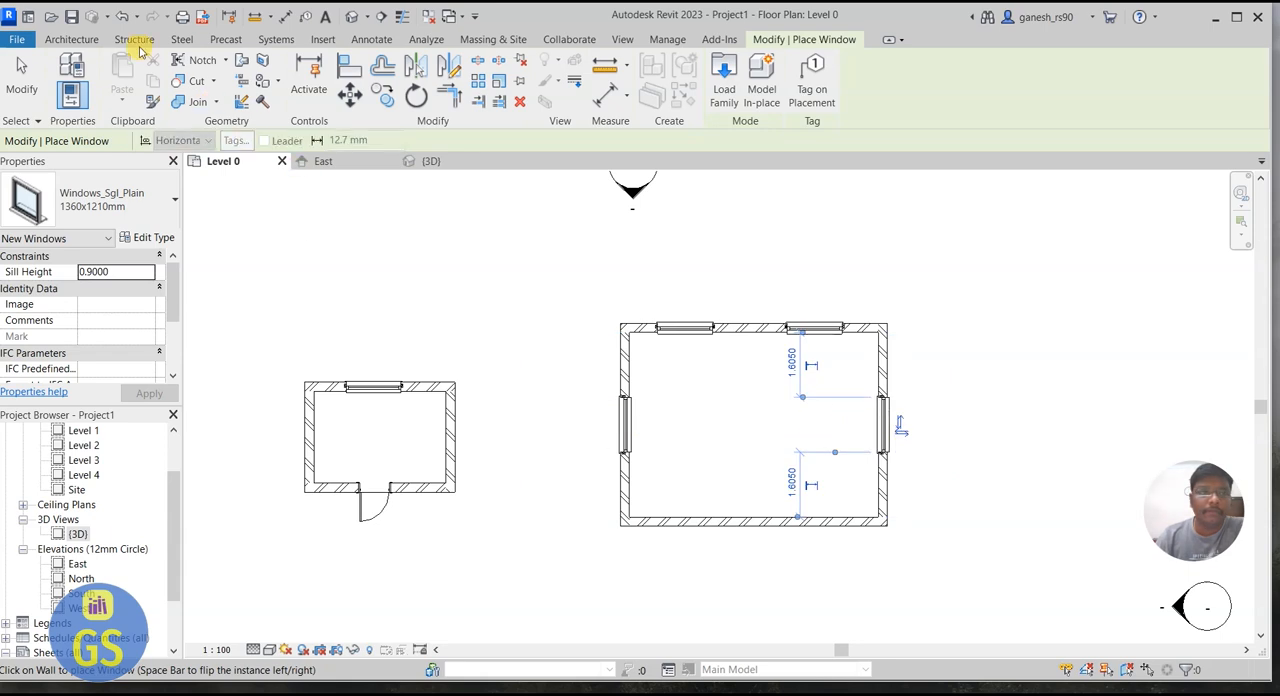
Step: Place an 810x2110mm door in the larger building's south wall, about 1.2 m from its west inner corner
{"action": "left_click", "coordinate": [84, 41]}
{"action": "left_click", "coordinate": [101, 80]}
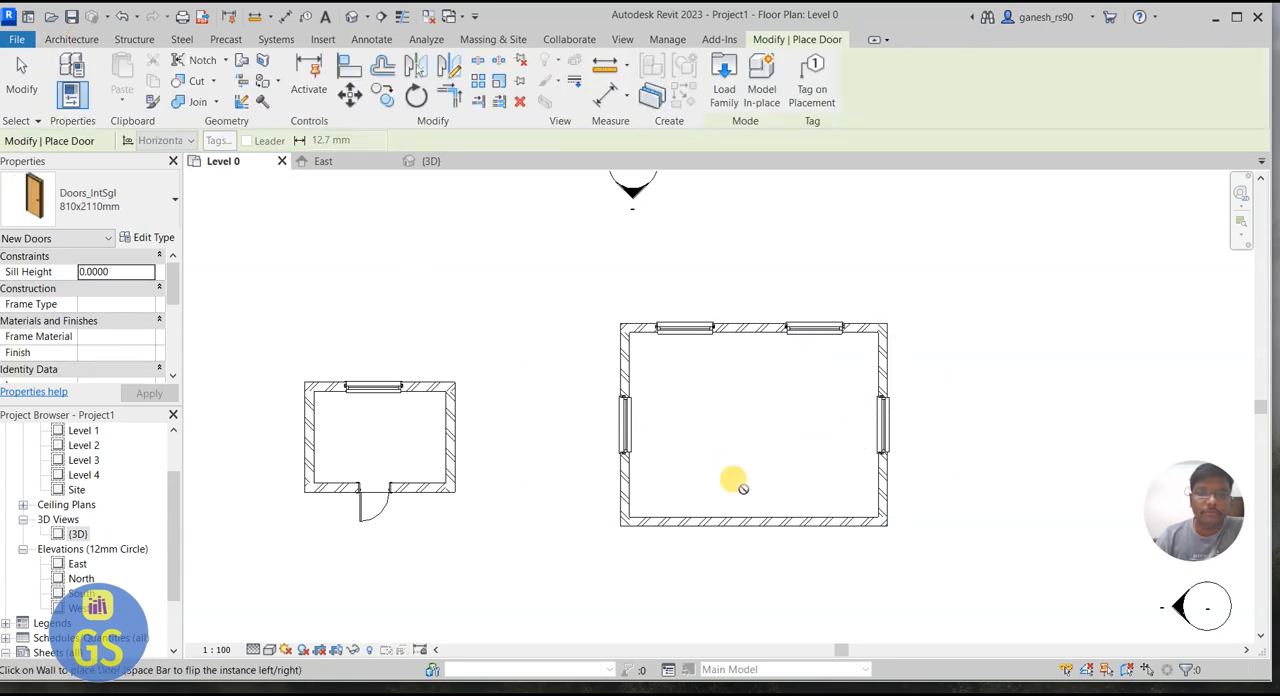
{"action": "left_click", "coordinate": [686, 518]}
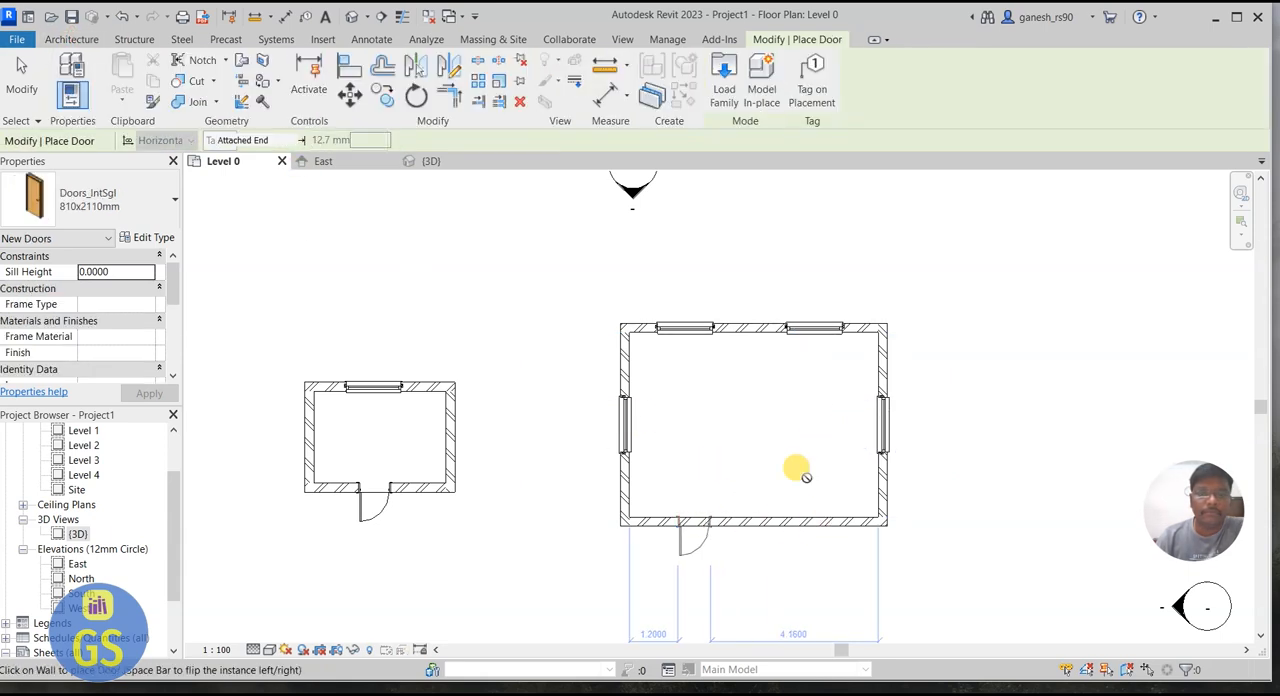
Step: Create an architectural floor on Level 0 for the larger building, picking the outer wall edges as its boundary lines
{"action": "left_click", "coordinate": [71, 39]}
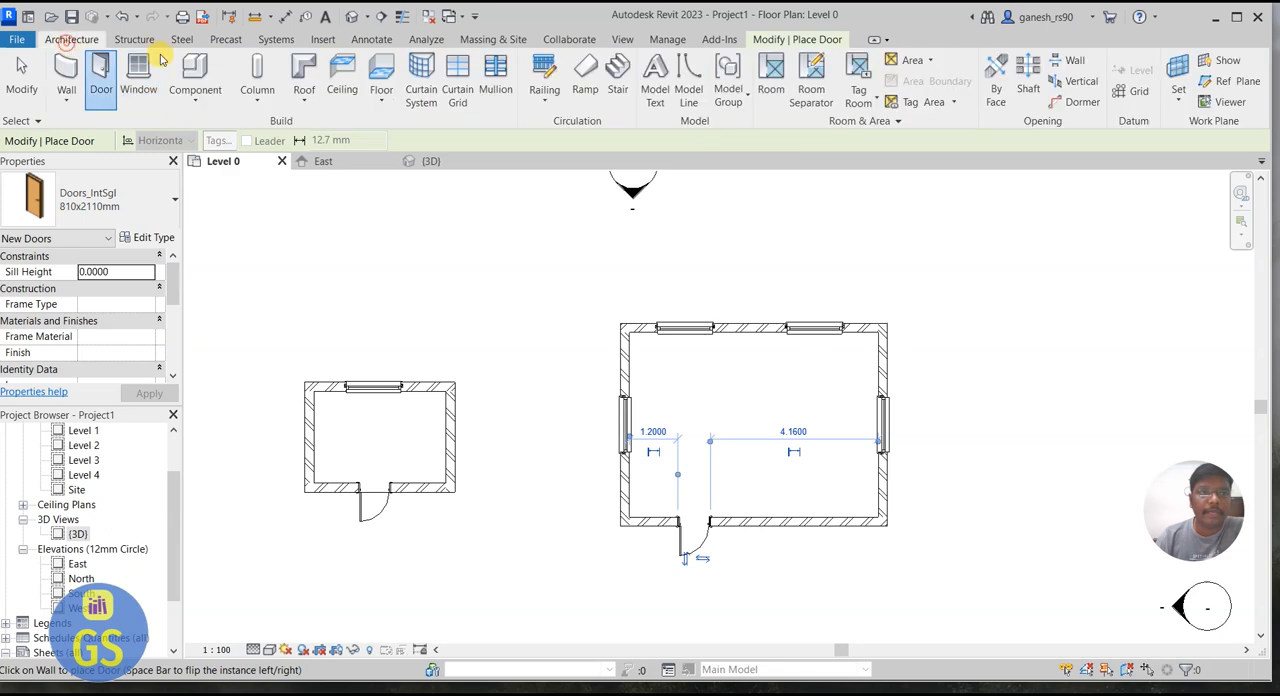
{"action": "left_click", "coordinate": [381, 90]}
{"action": "left_click", "coordinate": [418, 131]}
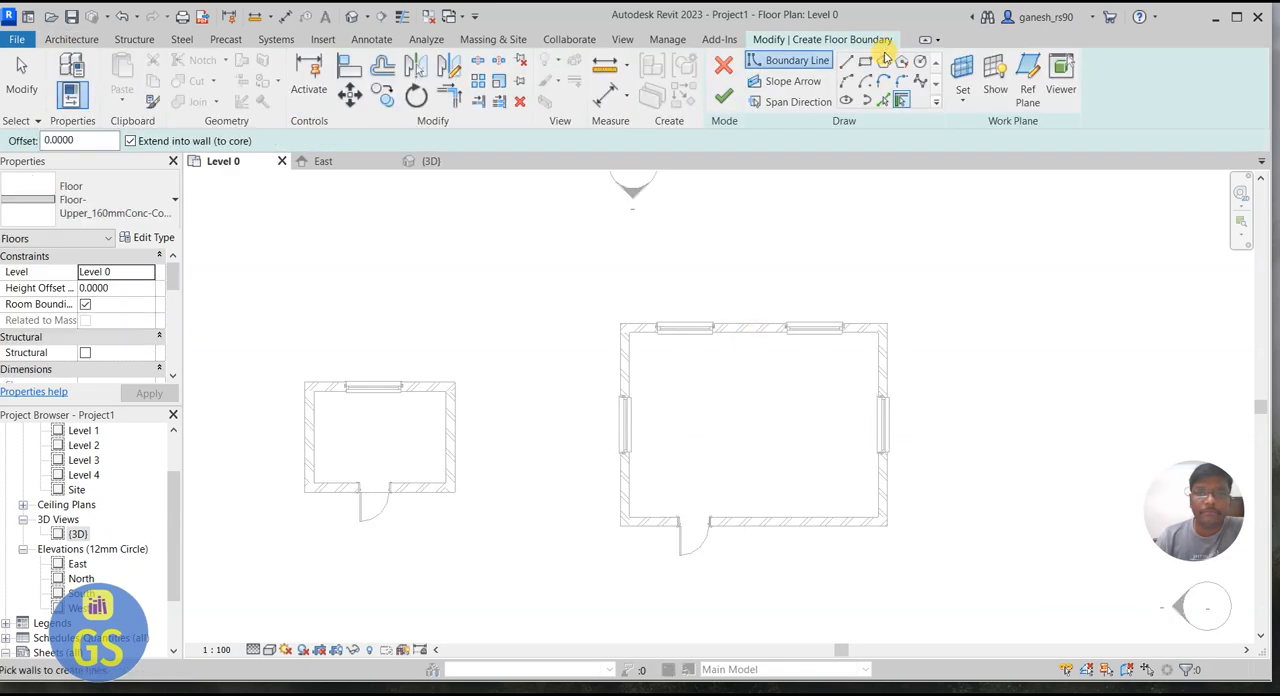
{"action": "left_click", "coordinate": [886, 100]}
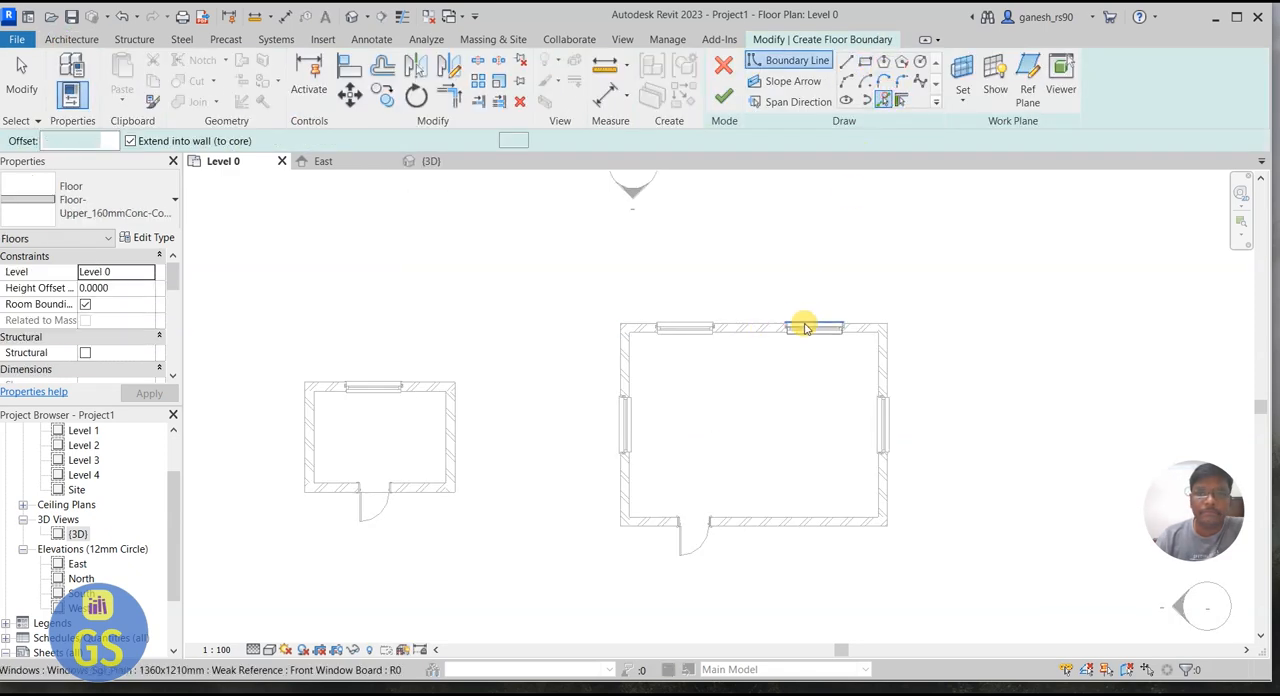
{"action": "left_click", "coordinate": [877, 325]}
{"action": "left_click", "coordinate": [888, 375]}
{"action": "left_click", "coordinate": [850, 523]}
{"action": "left_click", "coordinate": [622, 378]}
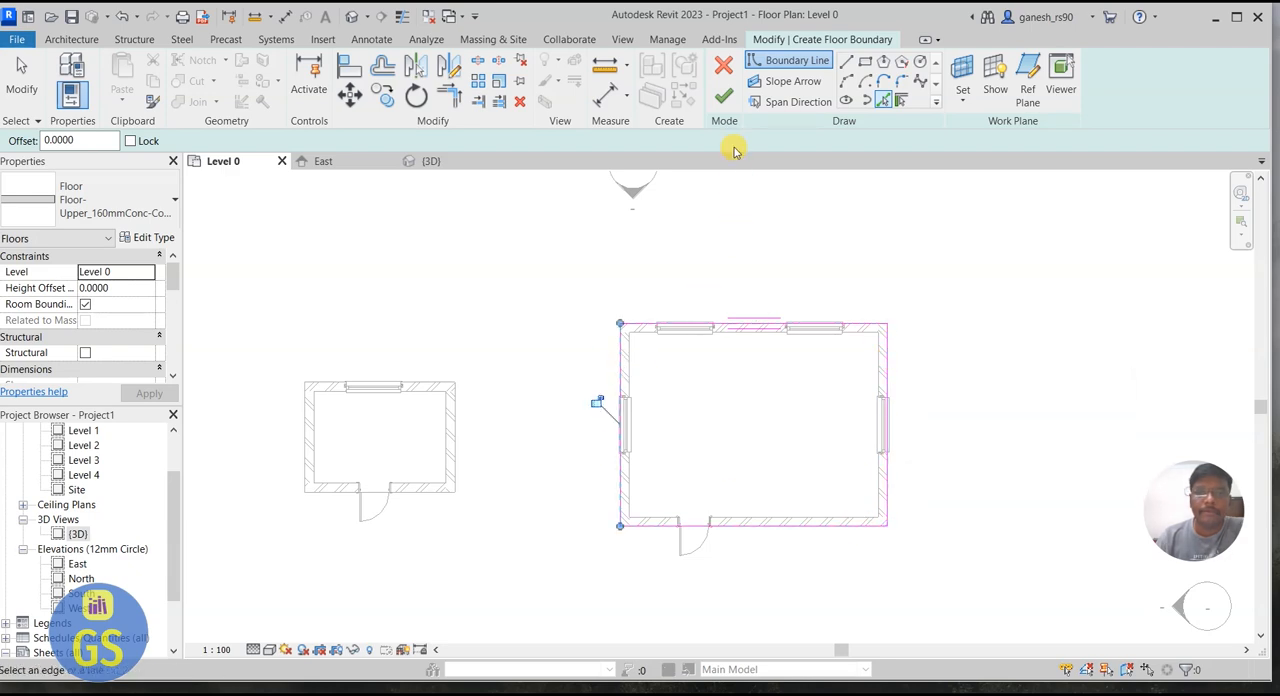
{"action": "left_click", "coordinate": [723, 96]}
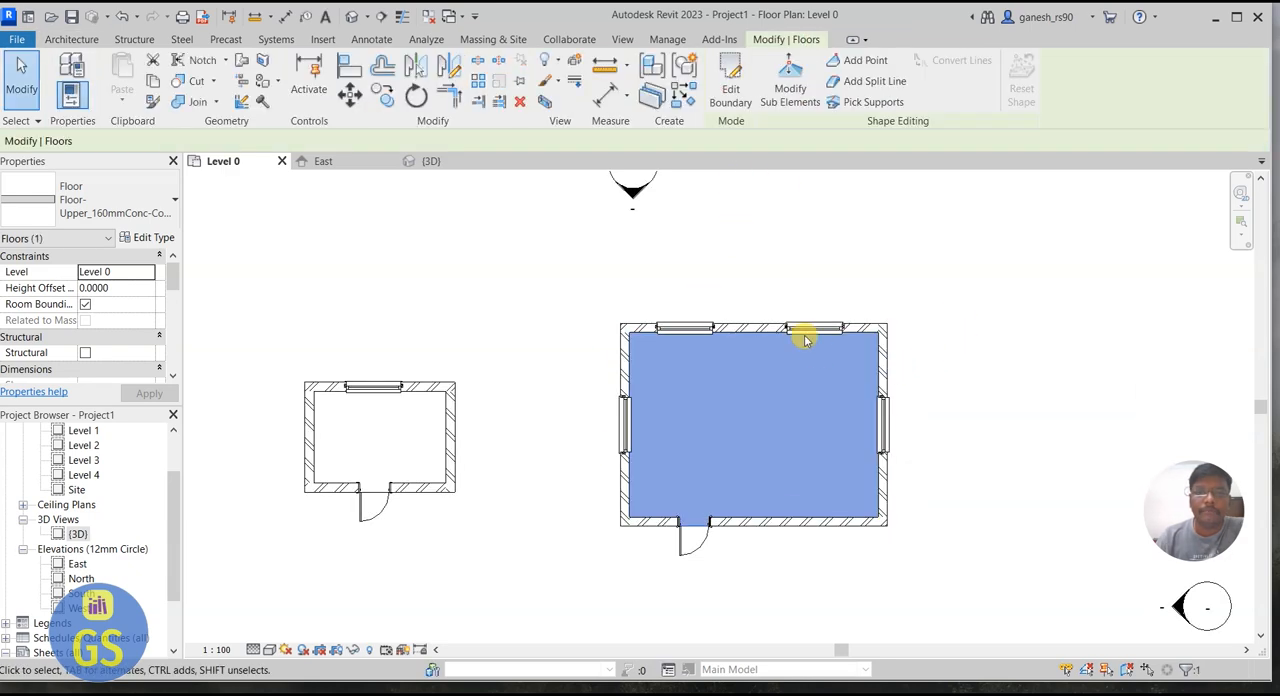
{"action": "left_click", "coordinate": [71, 39]}
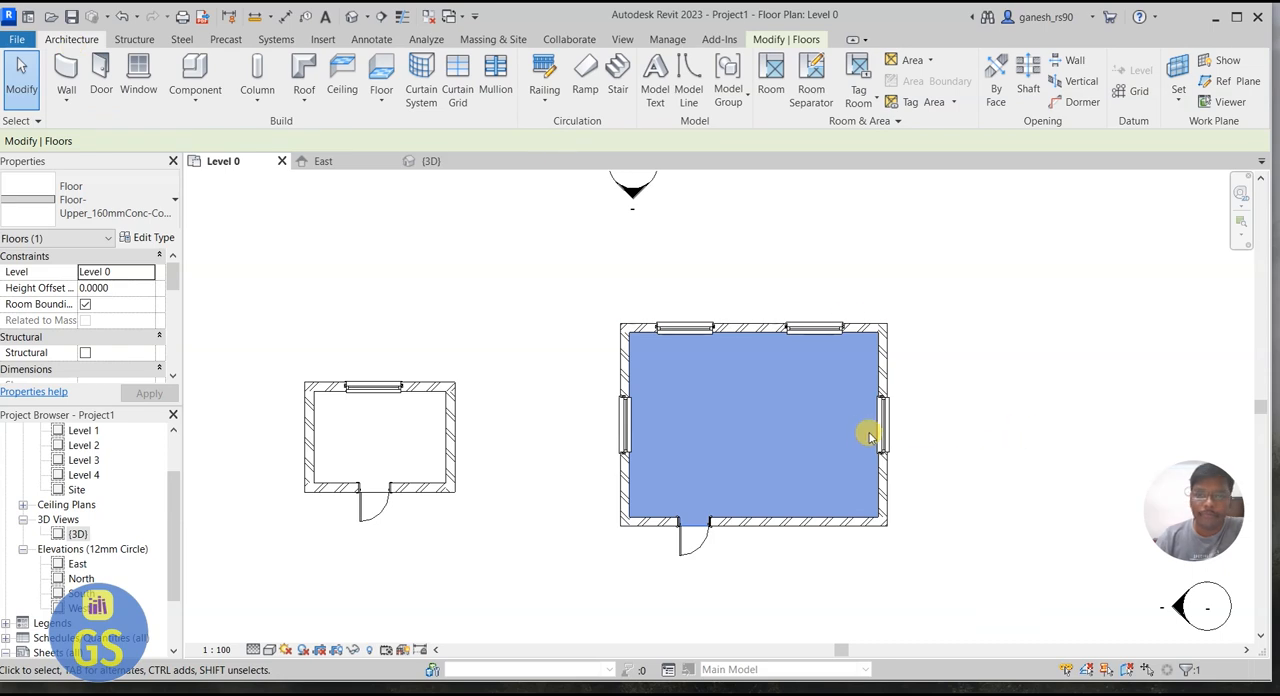
{"action": "left_click", "coordinate": [935, 418]}
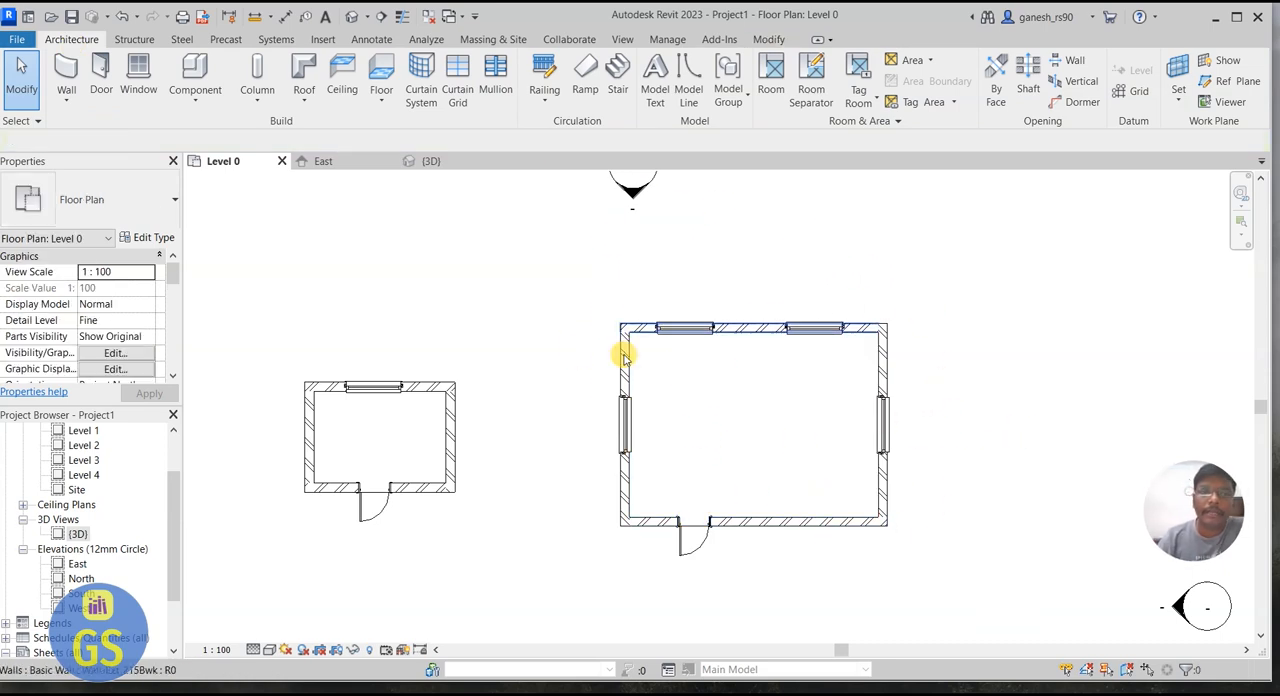
Step: Examine the larger building in the East and North elevations, ending in the South elevation
{"action": "left_click", "coordinate": [332, 161]}
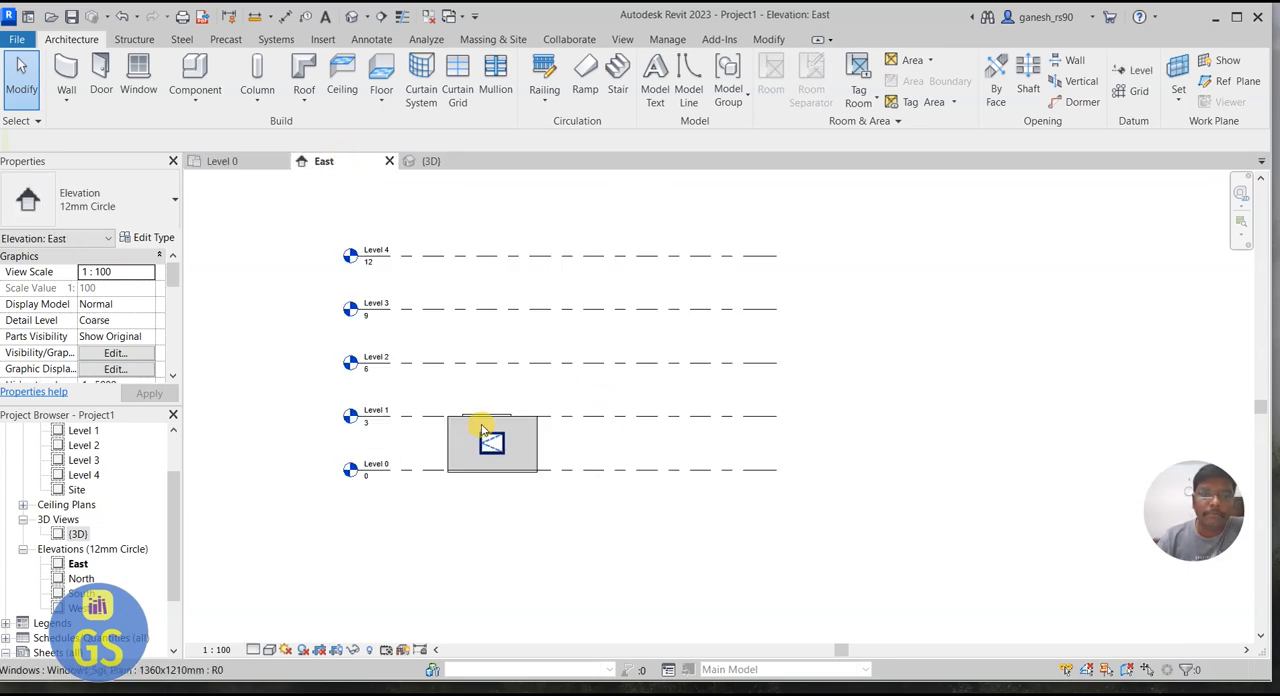
{"action": "scroll", "coordinate": [488, 420], "scroll_direction": "up", "scroll_amount": 3}
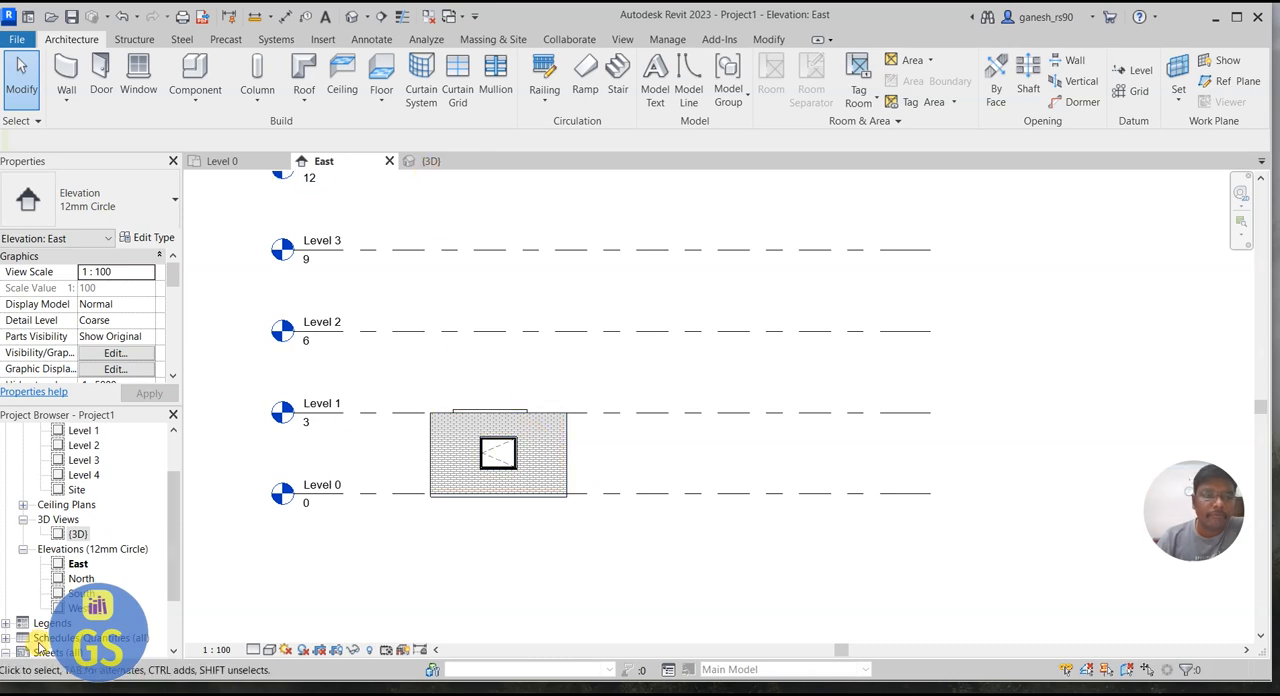
{"action": "double_click", "coordinate": [81, 578]}
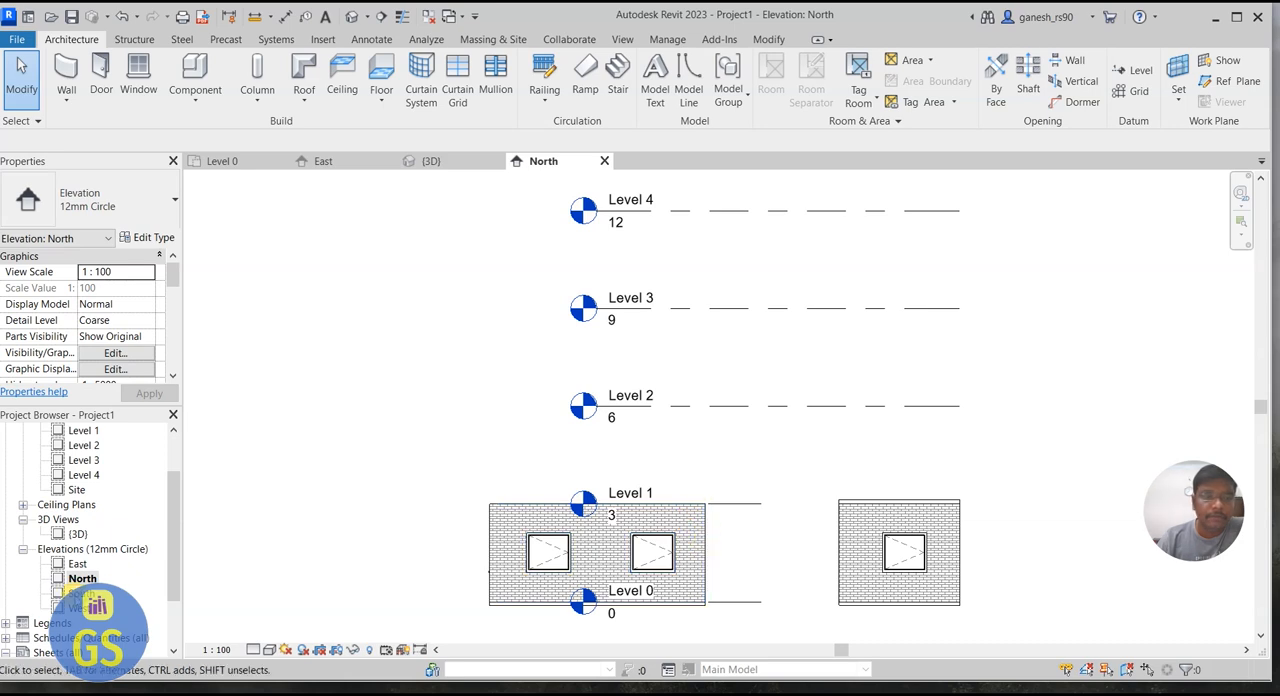
{"action": "double_click", "coordinate": [80, 593]}
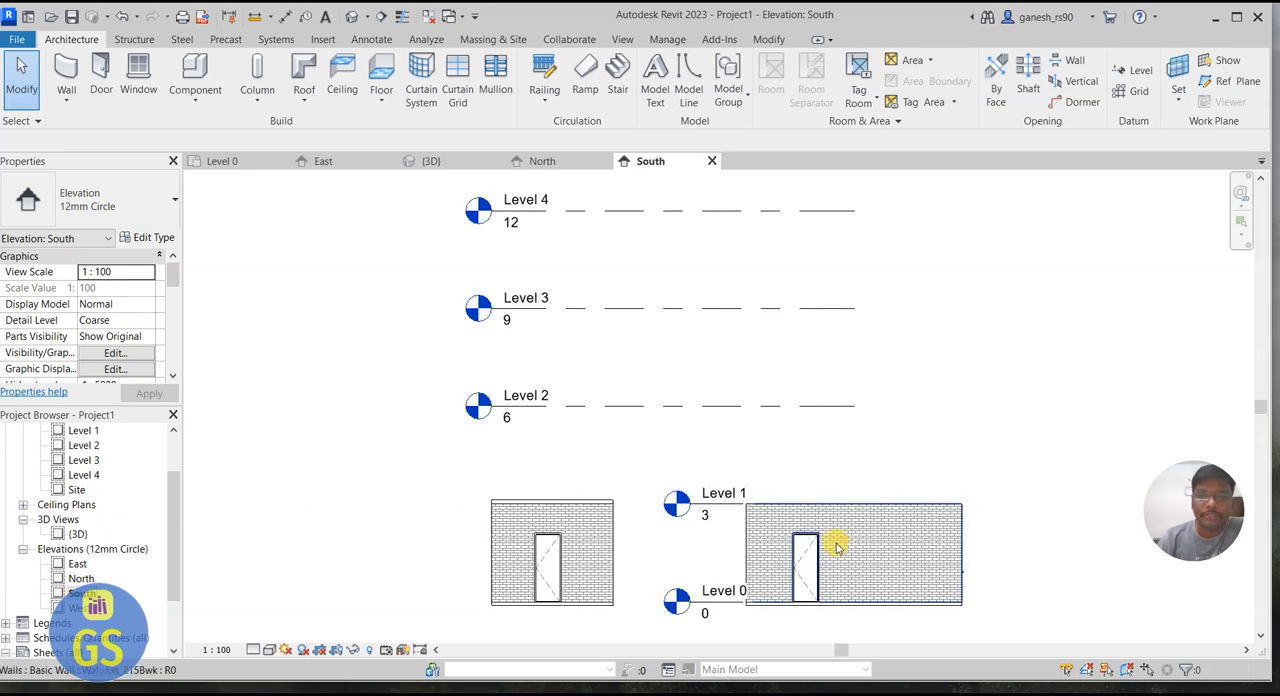
{"action": "scroll", "coordinate": [819, 540], "scroll_direction": "down", "scroll_amount": 2}
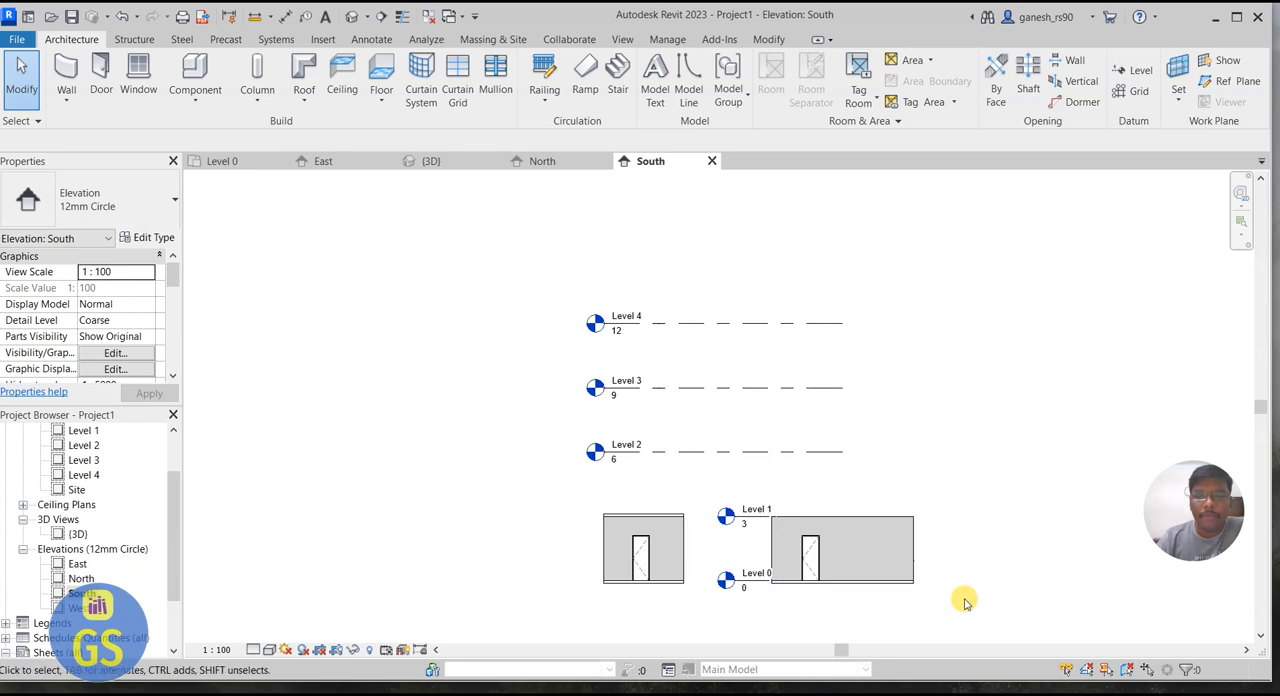
{"action": "left_click_drag", "start_coordinate": [963, 615], "coordinate": [866, 500]}
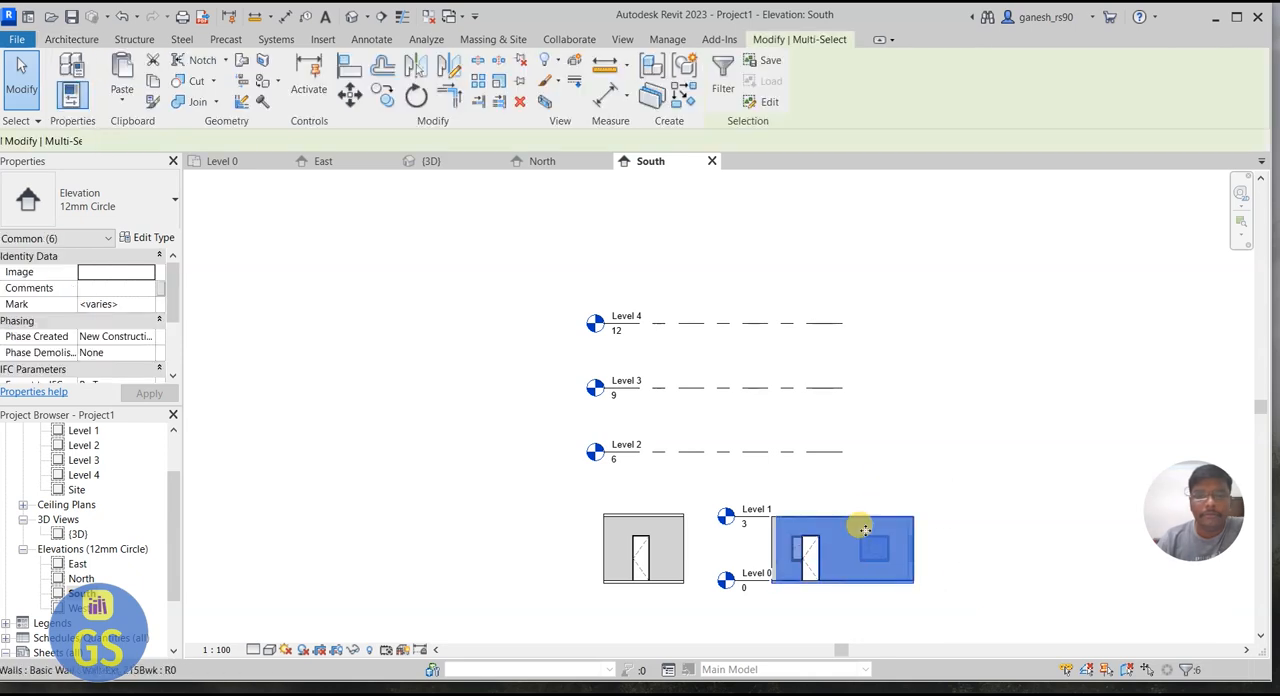
{"action": "left_click", "coordinate": [913, 602]}
{"action": "left_click_drag", "start_coordinate": [966, 615], "coordinate": [709, 485]}
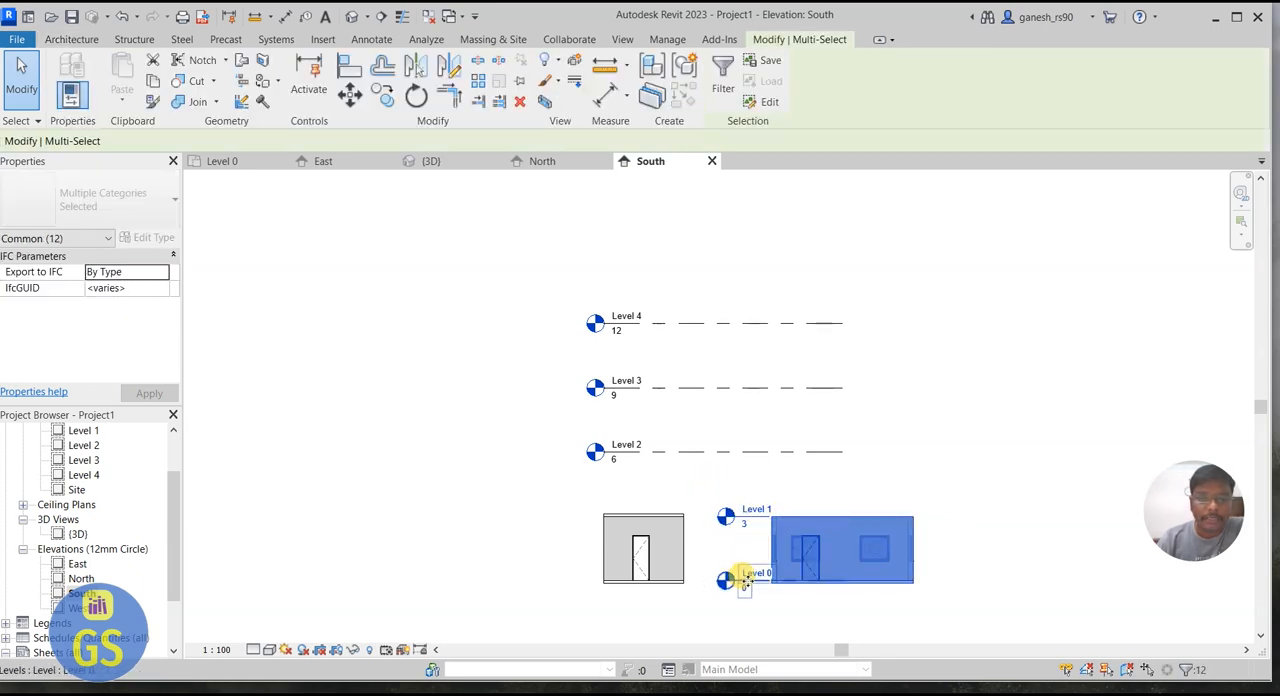
{"action": "left_click", "coordinate": [911, 449]}
Step: Select the whole larger building in the South elevation and filter the Levels category out of the selection
{"action": "left_click_drag", "start_coordinate": [960, 611], "coordinate": [710, 484]}
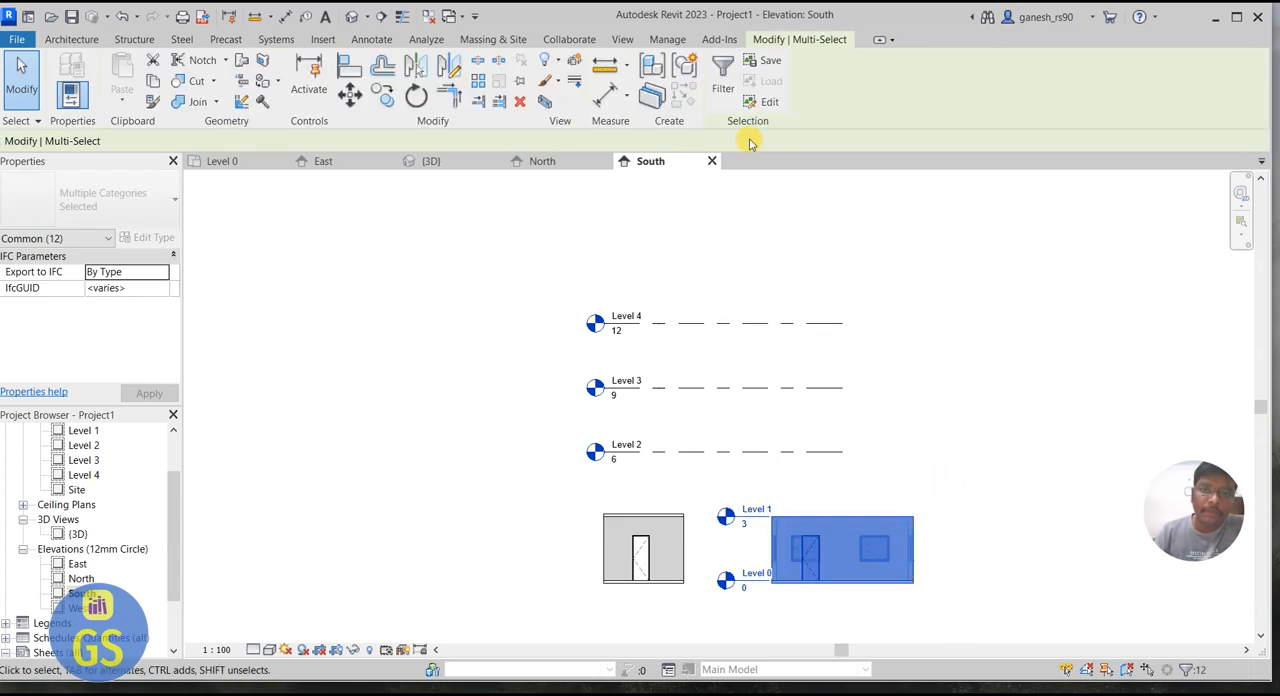
{"action": "left_click", "coordinate": [724, 86]}
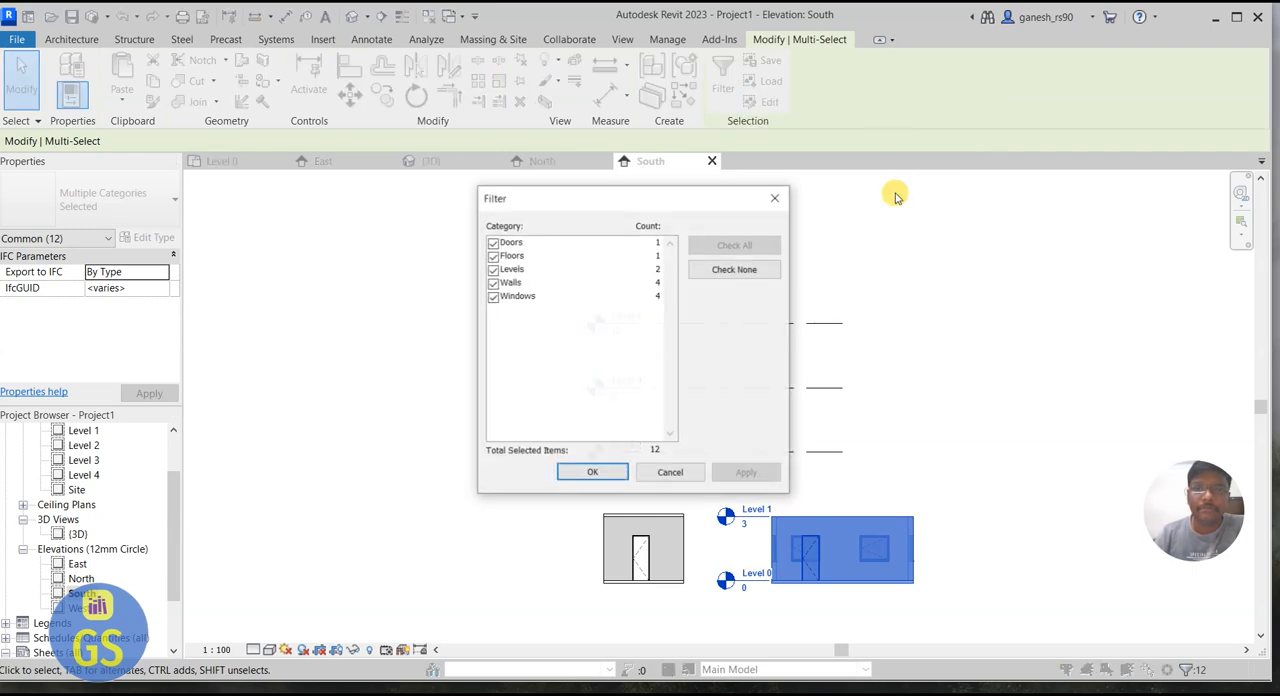
{"action": "left_click_drag", "start_coordinate": [645, 203], "coordinate": [1020, 143]}
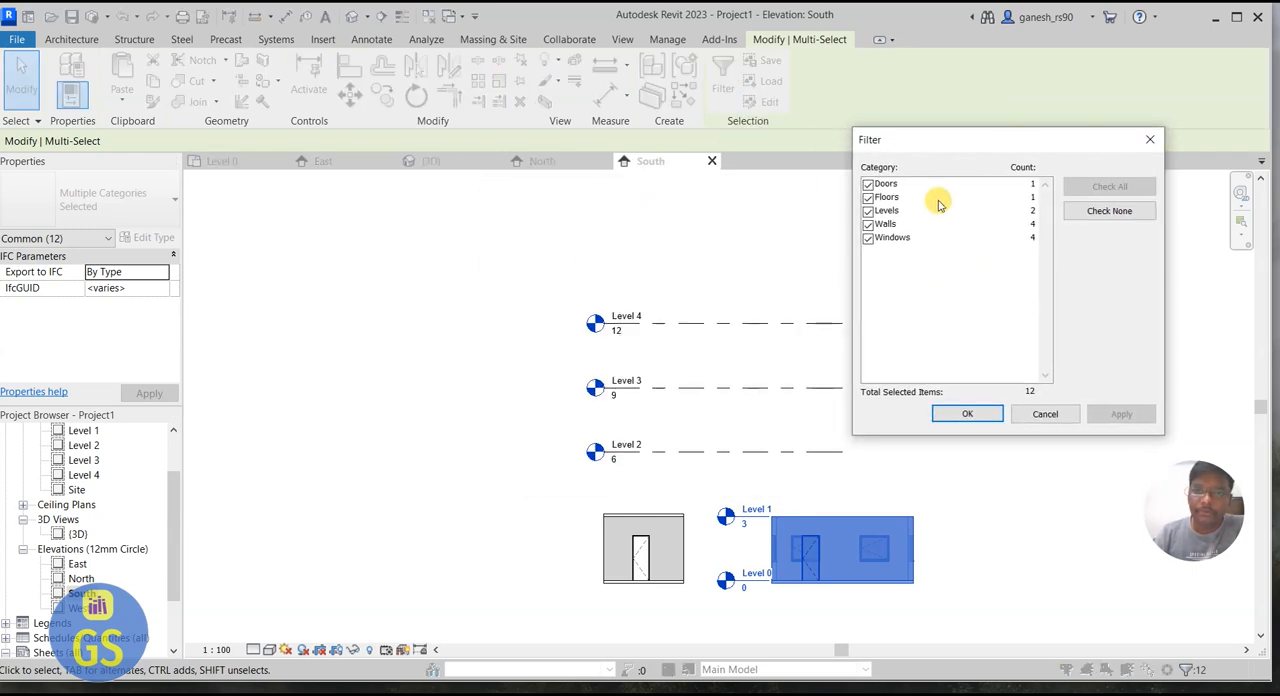
{"action": "left_click", "coordinate": [868, 210]}
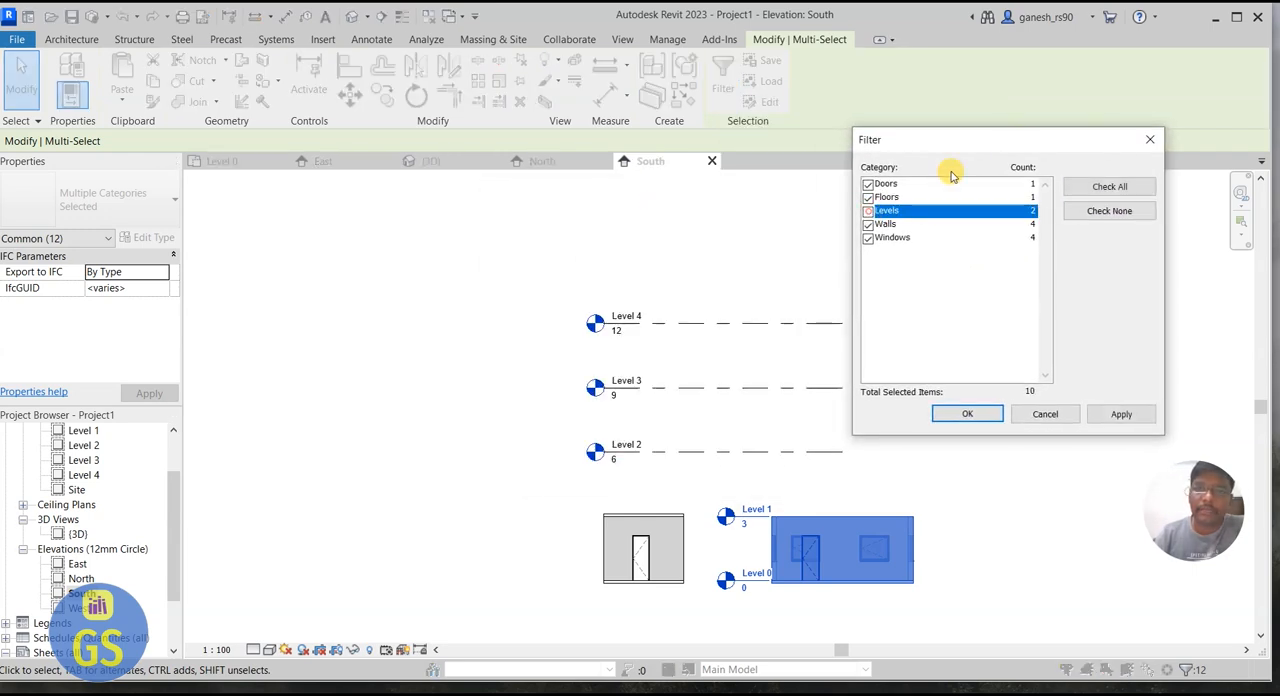
{"action": "left_click_drag", "start_coordinate": [979, 148], "coordinate": [1057, 103]}
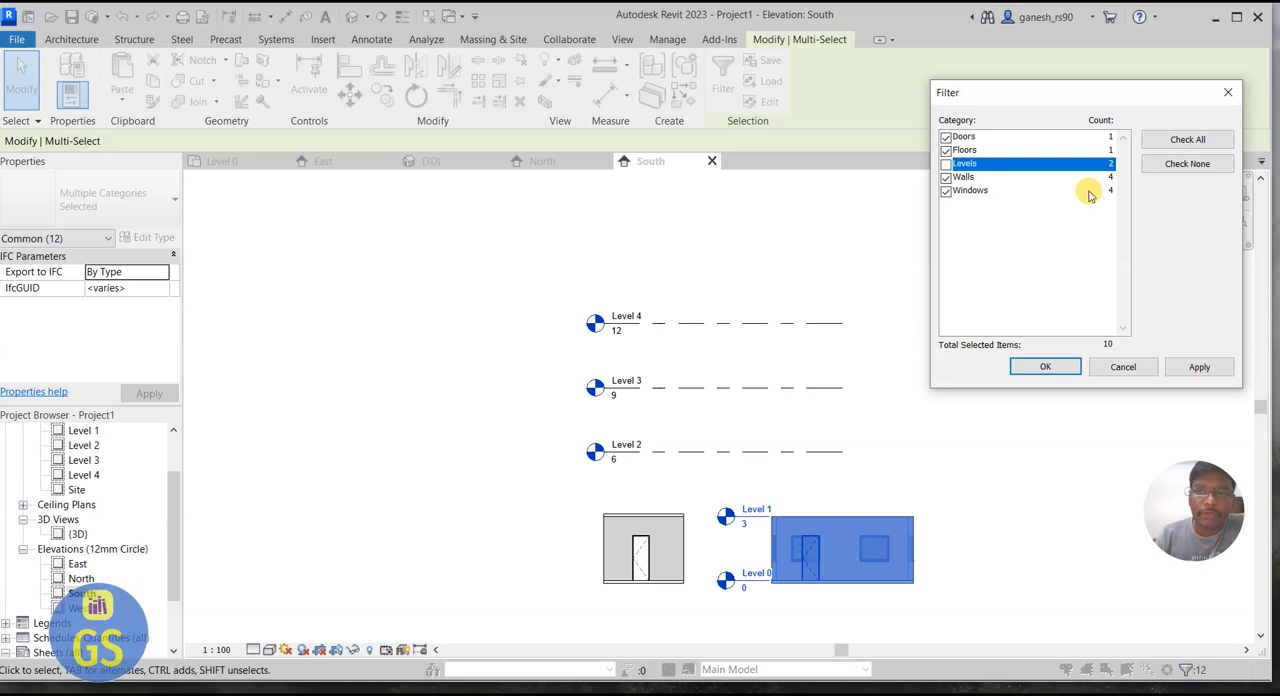
{"action": "left_click", "coordinate": [1050, 366]}
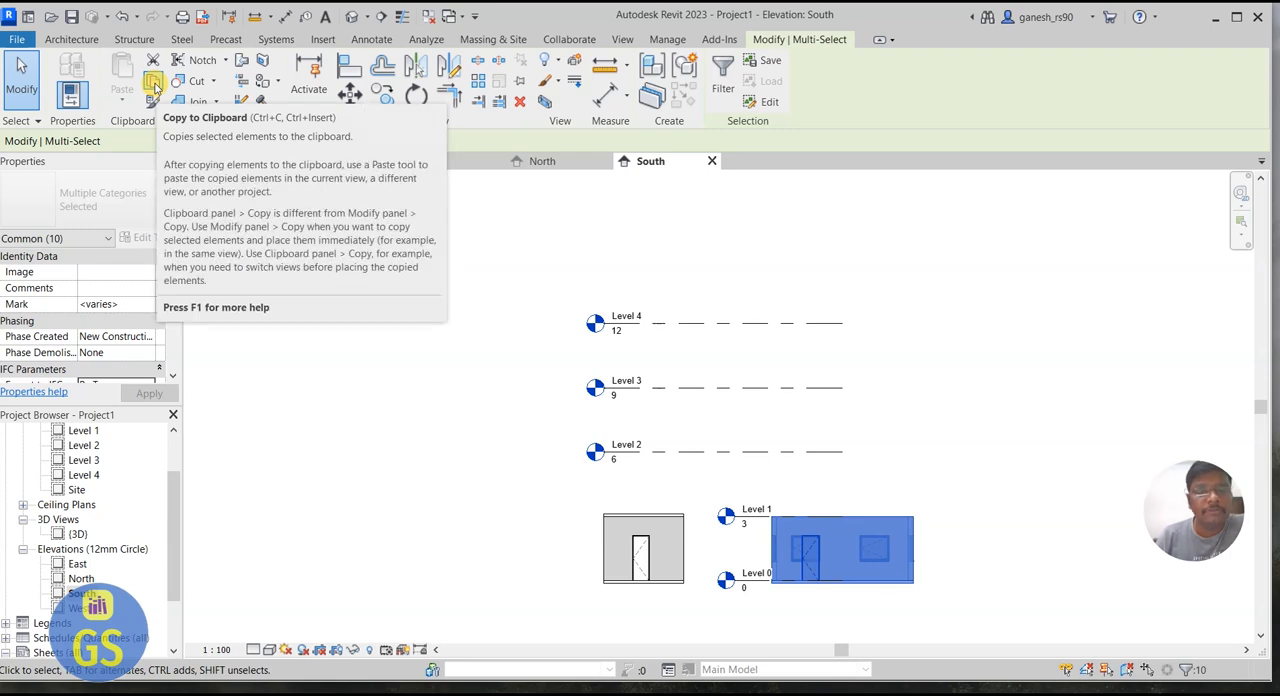
Step: Copy the selected storey of the larger building and paste it aligned to Level 1, Level 2 and Level 3
{"action": "left_click", "coordinate": [155, 87]}
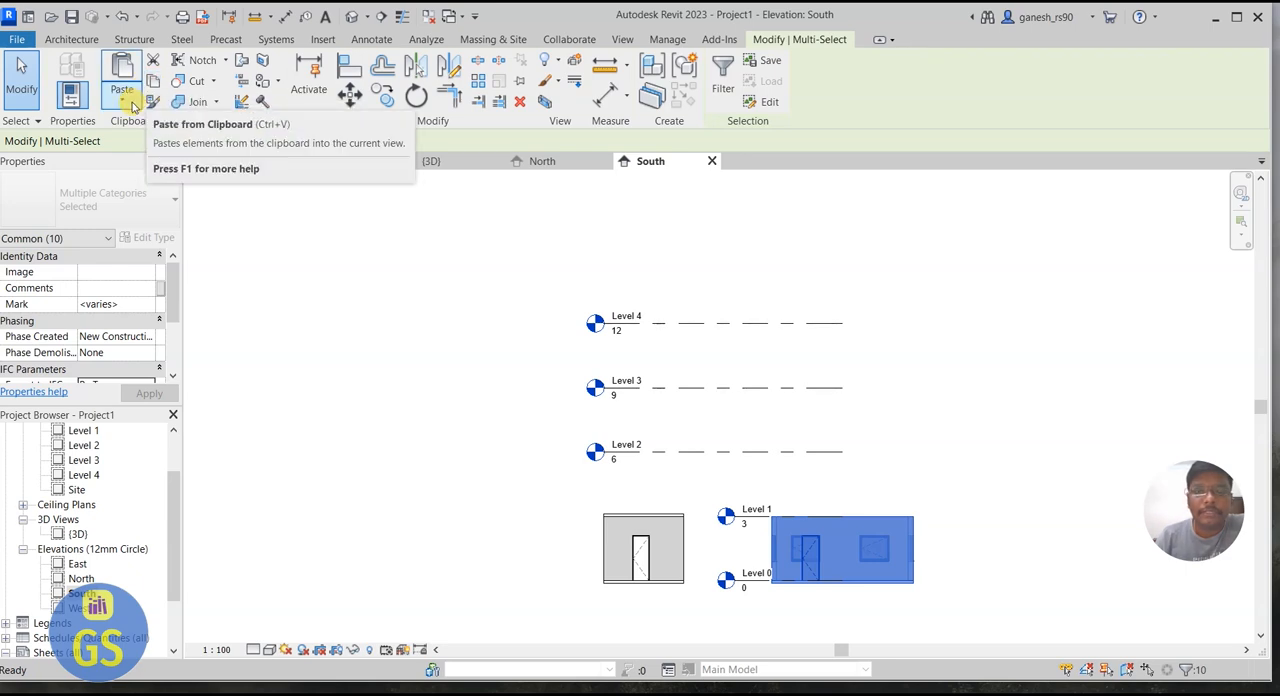
{"action": "left_click", "coordinate": [125, 104]}
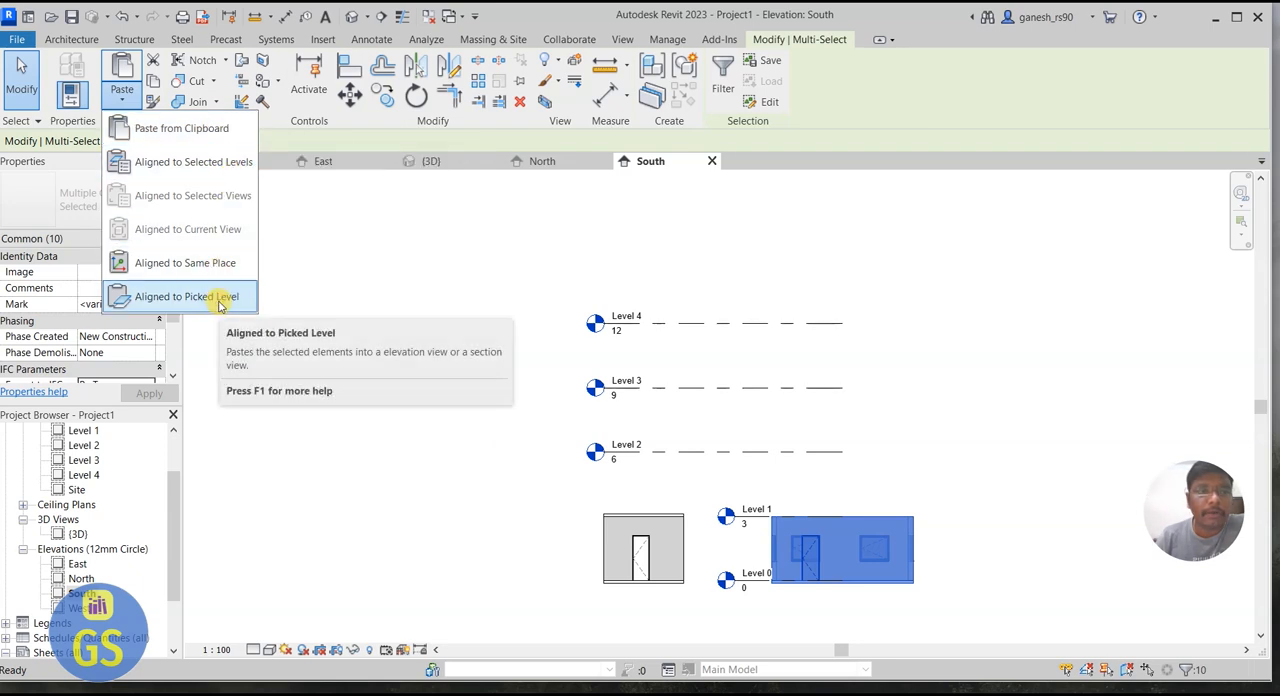
{"action": "left_click", "coordinate": [221, 168]}
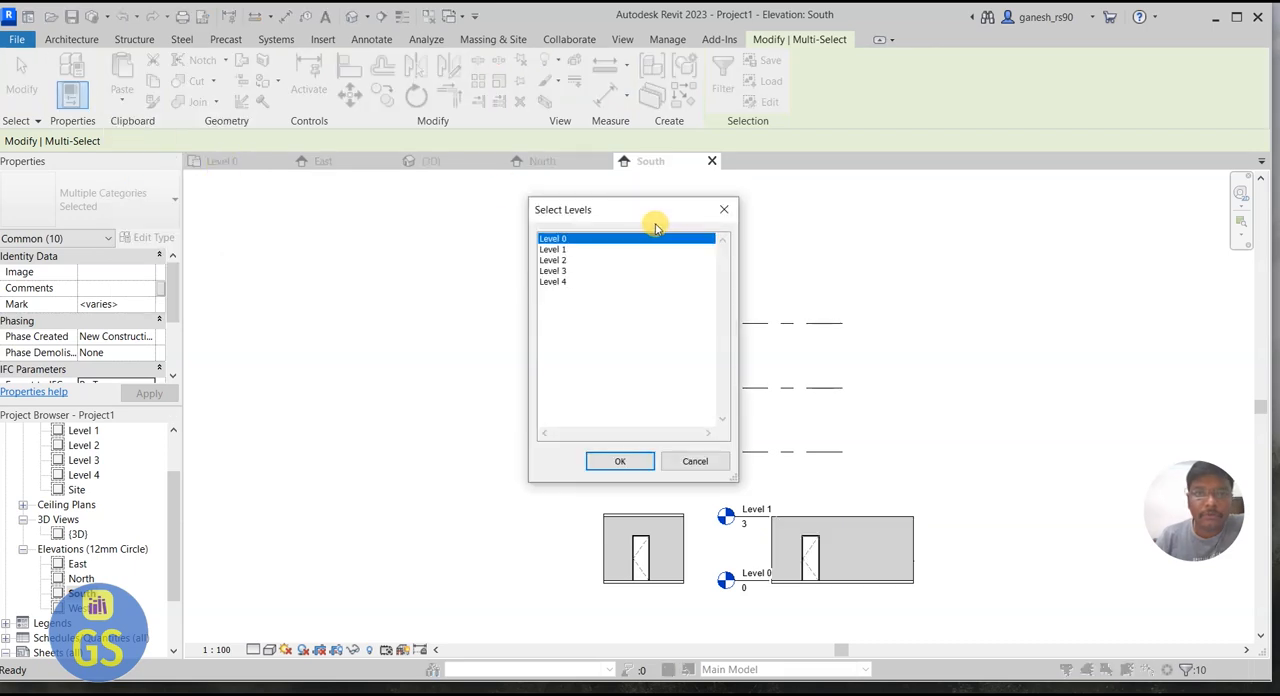
{"action": "left_click_drag", "start_coordinate": [647, 209], "coordinate": [1053, 197]}
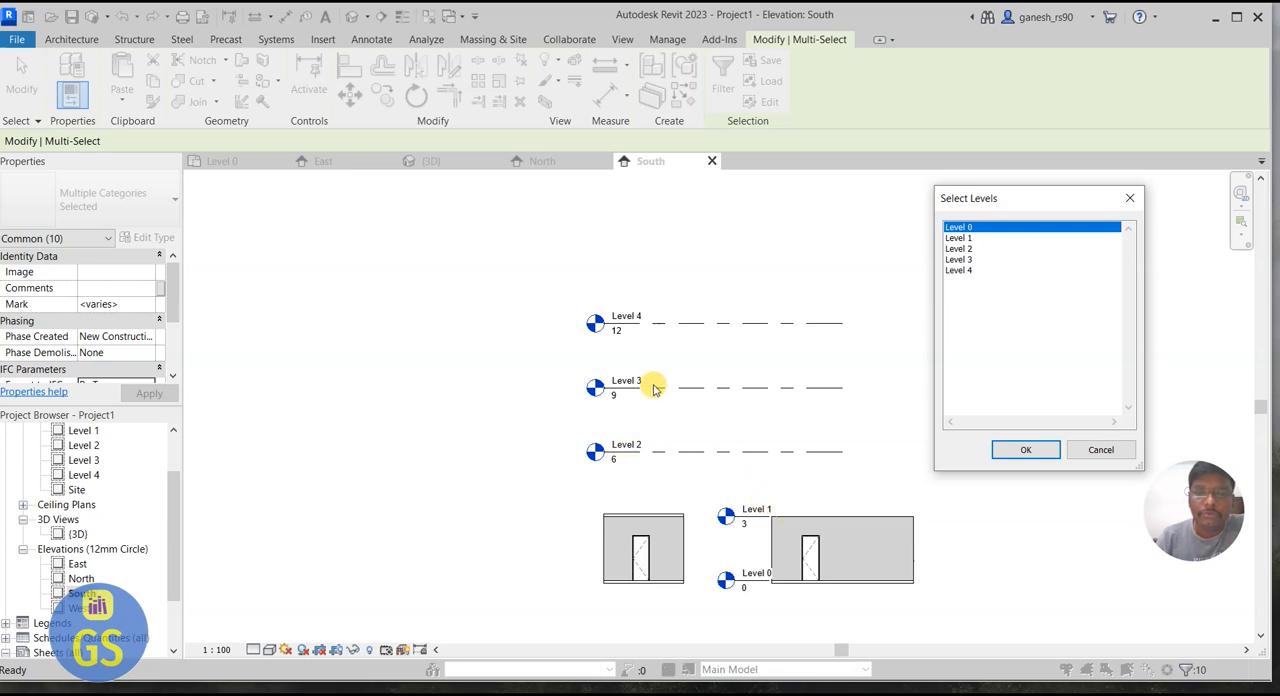
{"action": "left_click", "coordinate": [973, 239]}
{"action": "left_click", "coordinate": [965, 249], "text": "ctrl"}
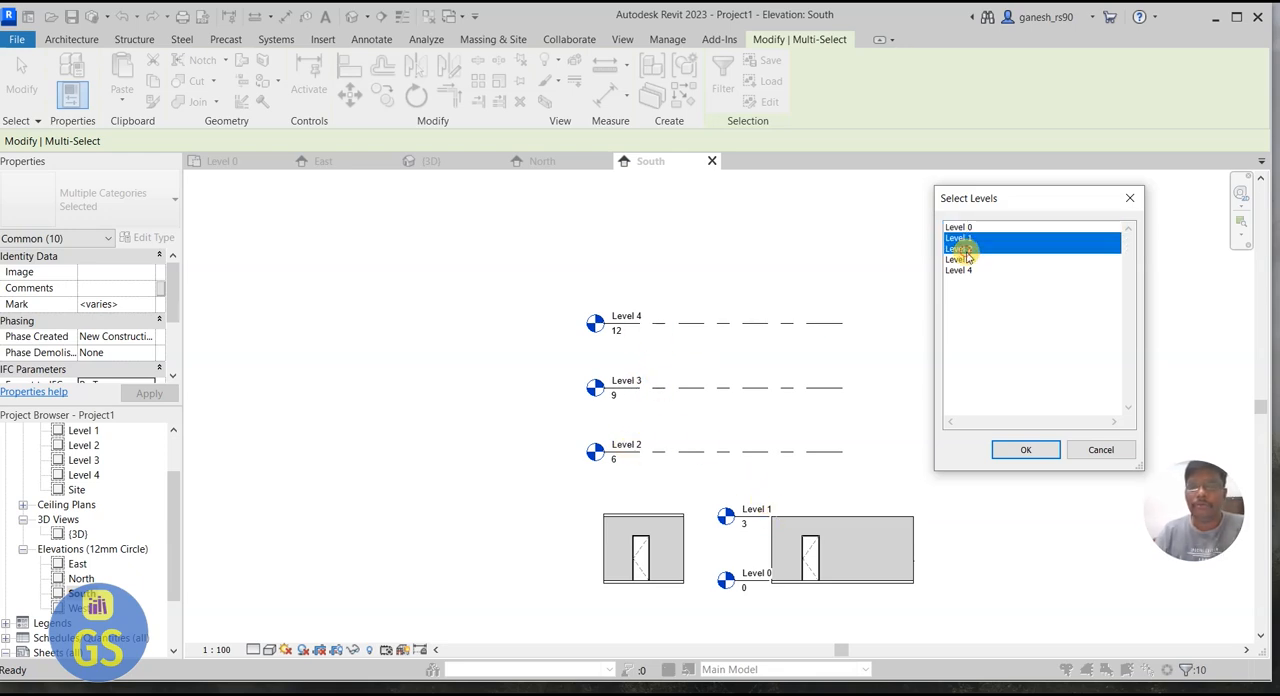
{"action": "left_click", "coordinate": [963, 259], "text": "ctrl"}
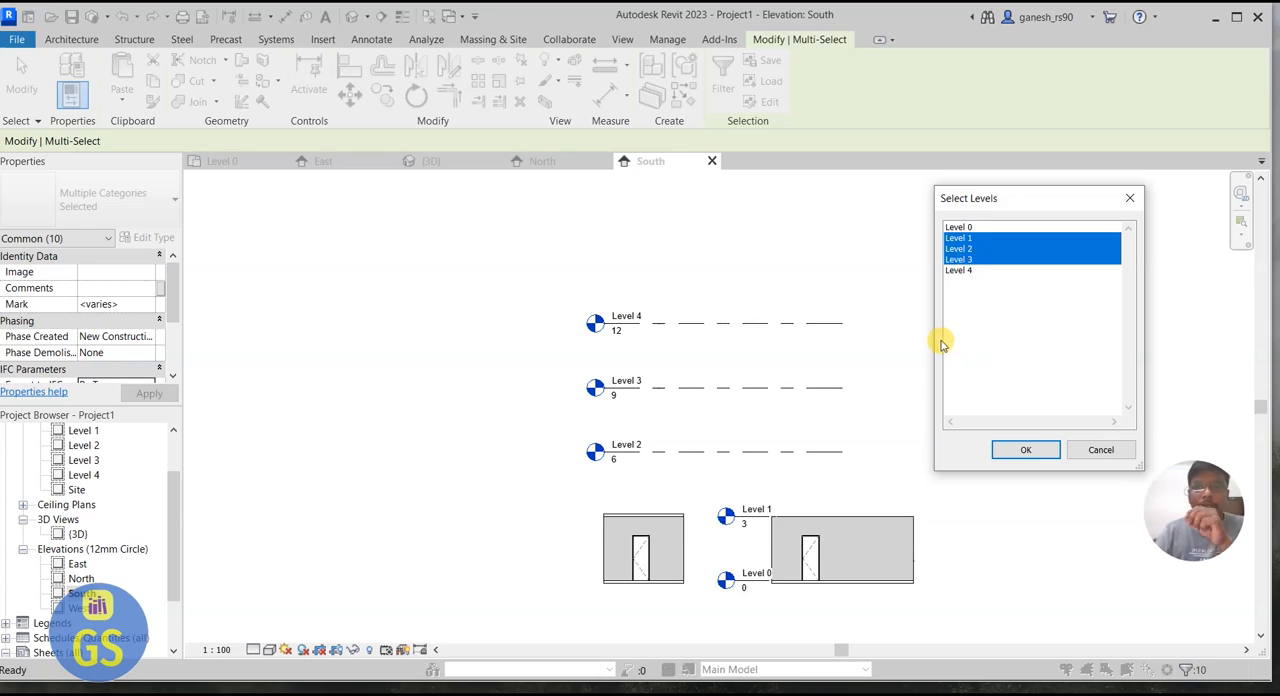
{"action": "left_click", "coordinate": [1017, 451]}
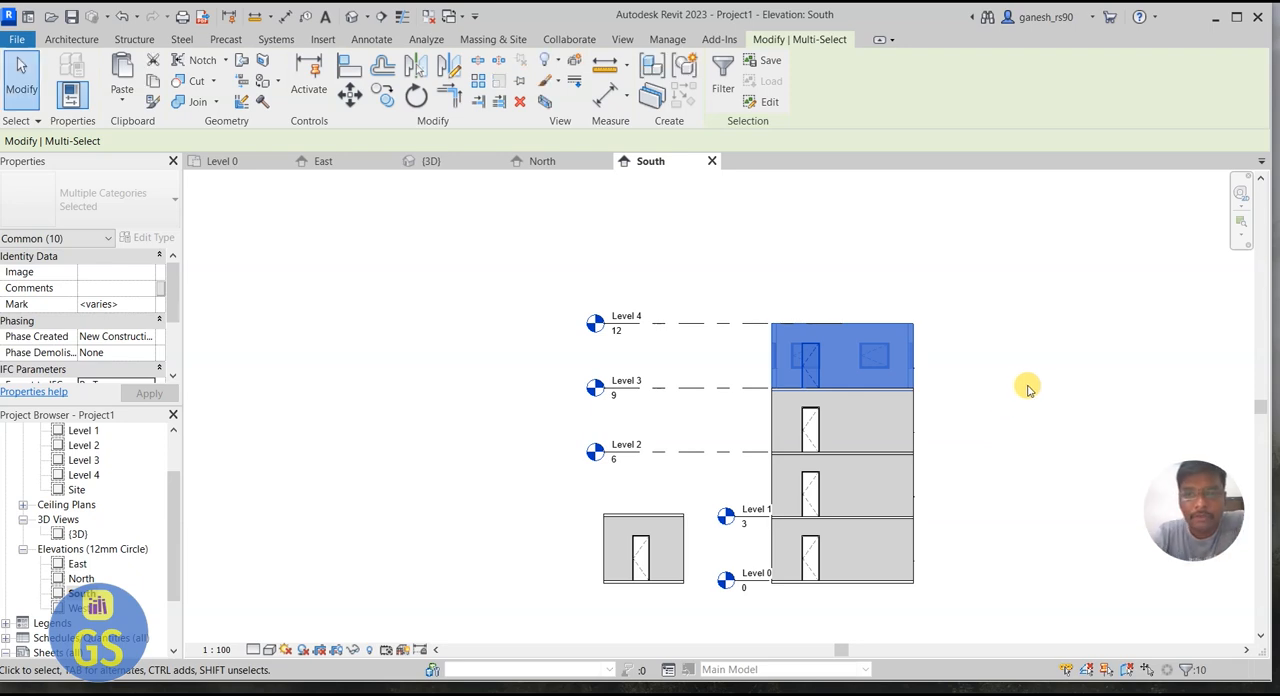
{"action": "left_click", "coordinate": [1034, 384]}
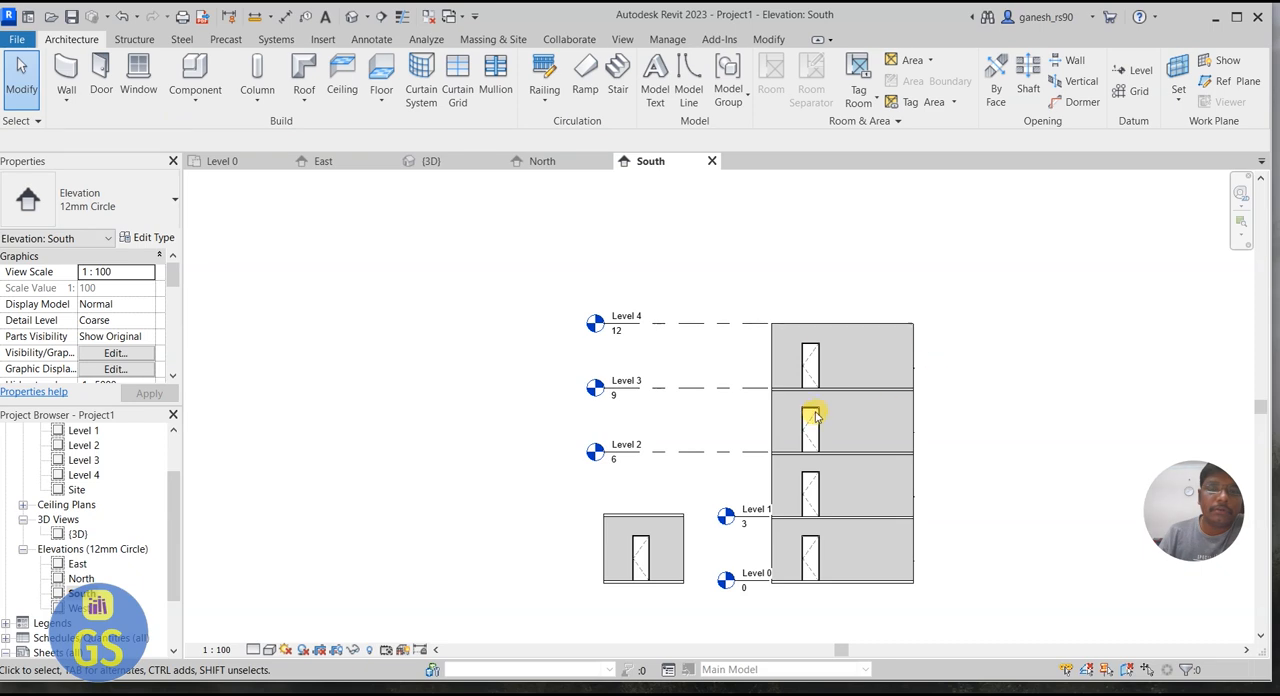
Step: In the Level 4 floor plan, set the view range top to Unlimited and extend the view depth down to the storeys below
{"action": "double_click", "coordinate": [84, 475]}
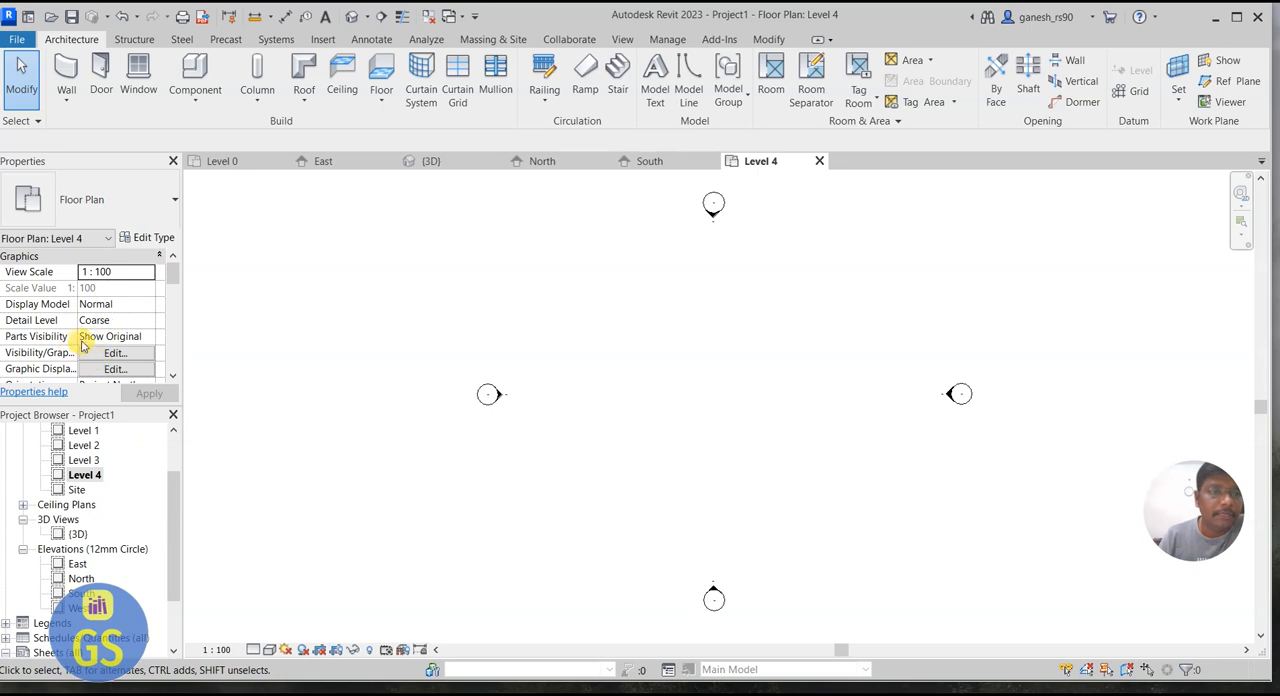
{"action": "left_click", "coordinate": [169, 374]}
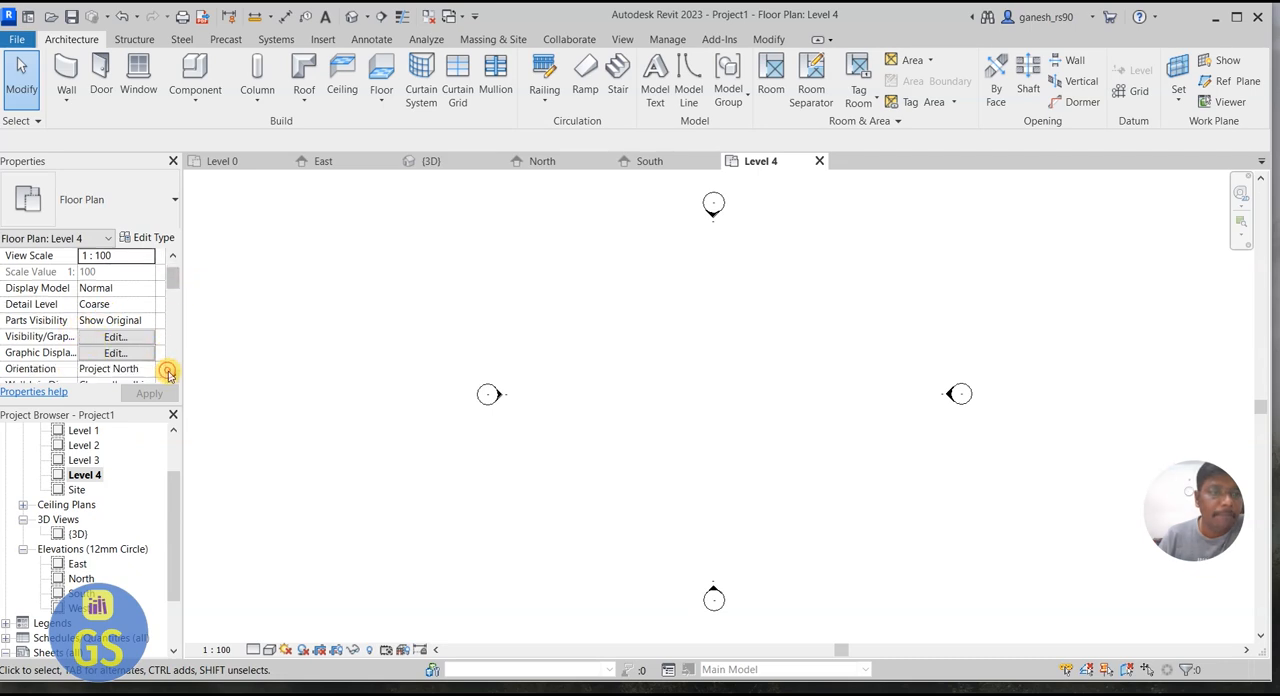
{"action": "left_click", "coordinate": [169, 374]}
{"action": "left_click", "coordinate": [169, 374]}
{"action": "left_click", "coordinate": [169, 374]}
{"action": "left_click", "coordinate": [170, 375]}
{"action": "left_click", "coordinate": [170, 375]}
{"action": "left_click", "coordinate": [170, 375]}
{"action": "left_click", "coordinate": [170, 375]}
{"action": "left_click", "coordinate": [170, 375]}
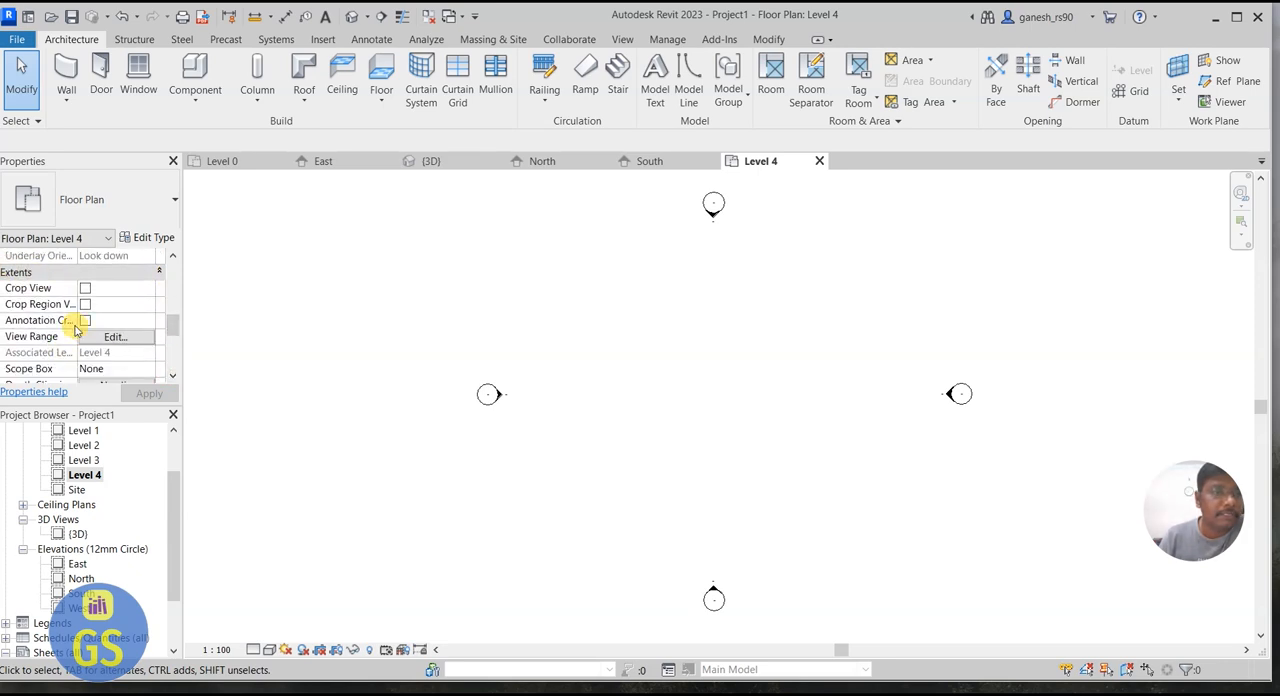
{"action": "left_click", "coordinate": [108, 337]}
{"action": "left_click", "coordinate": [871, 288]}
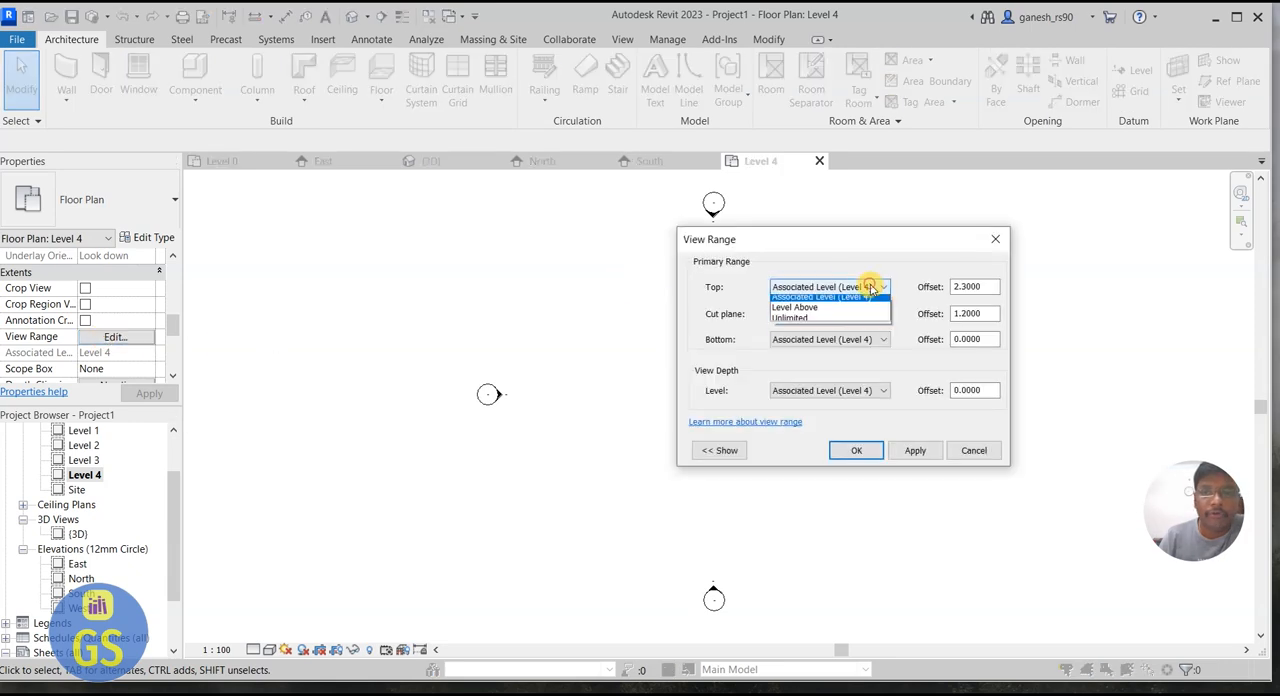
{"action": "left_click", "coordinate": [826, 322]}
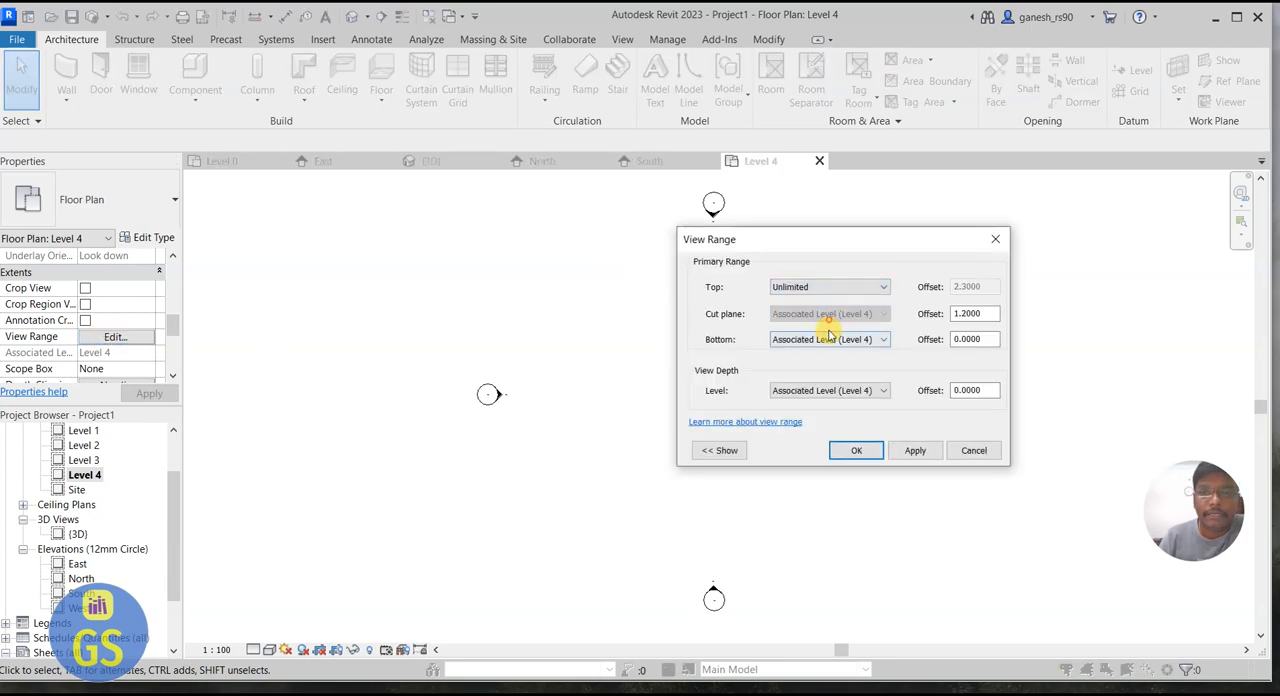
{"action": "left_click", "coordinate": [825, 390]}
{"action": "left_click", "coordinate": [790, 458]}
{"action": "left_click", "coordinate": [915, 450]}
{"action": "left_click", "coordinate": [850, 451]}
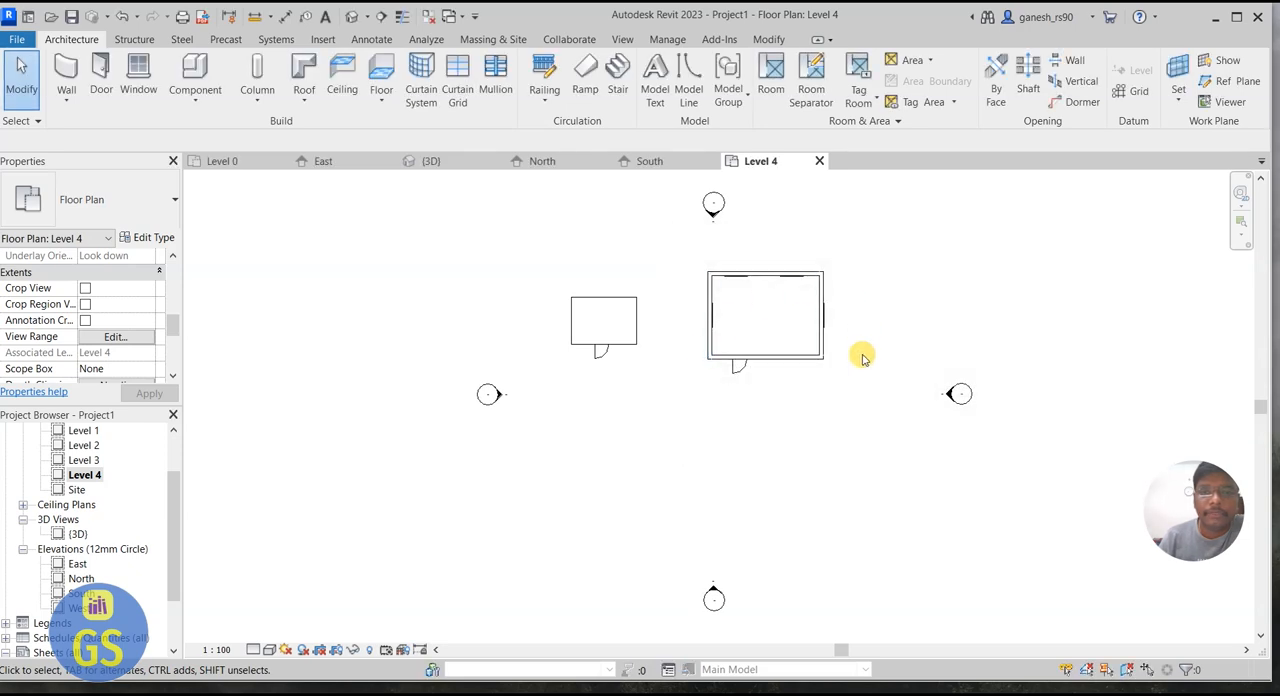
Step: Create a flat Roof_Generic-125mm footprint roof on Level 4, picking the larger building's four outer wall edges as boundary lines
{"action": "scroll", "coordinate": [853, 310], "scroll_direction": "up", "scroll_amount": 3}
{"action": "scroll", "coordinate": [855, 310], "scroll_direction": "up", "scroll_amount": 2}
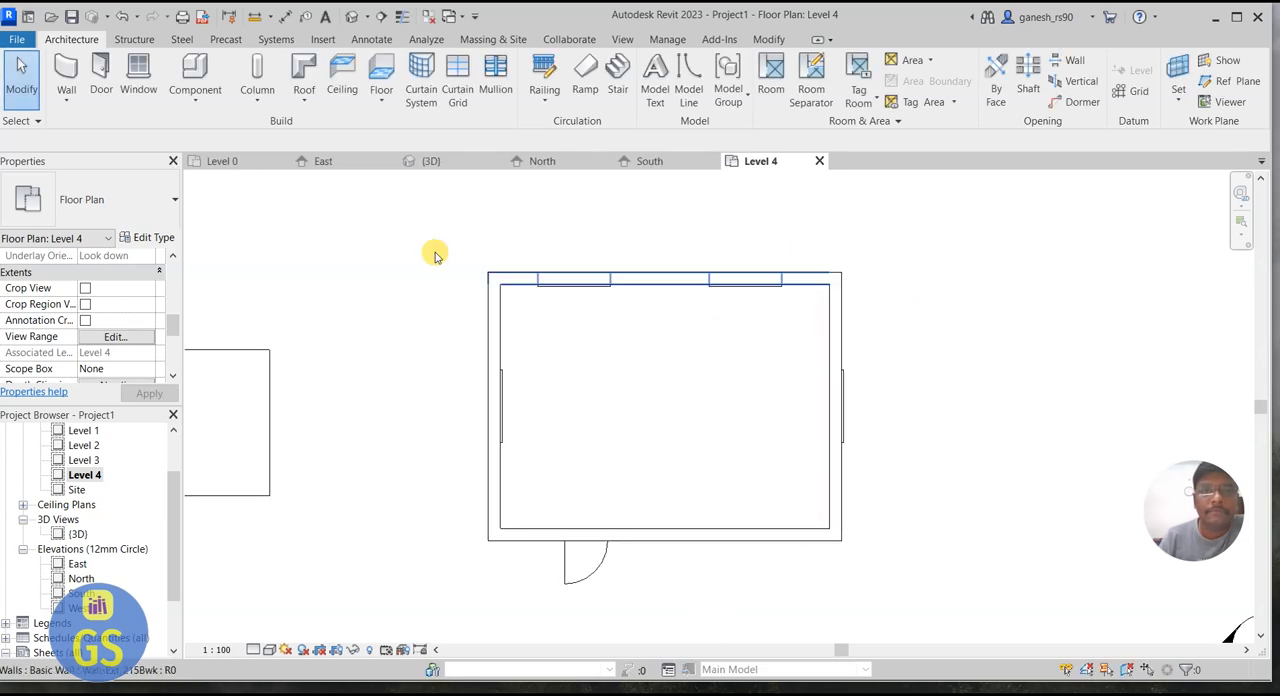
{"action": "left_click", "coordinate": [304, 98]}
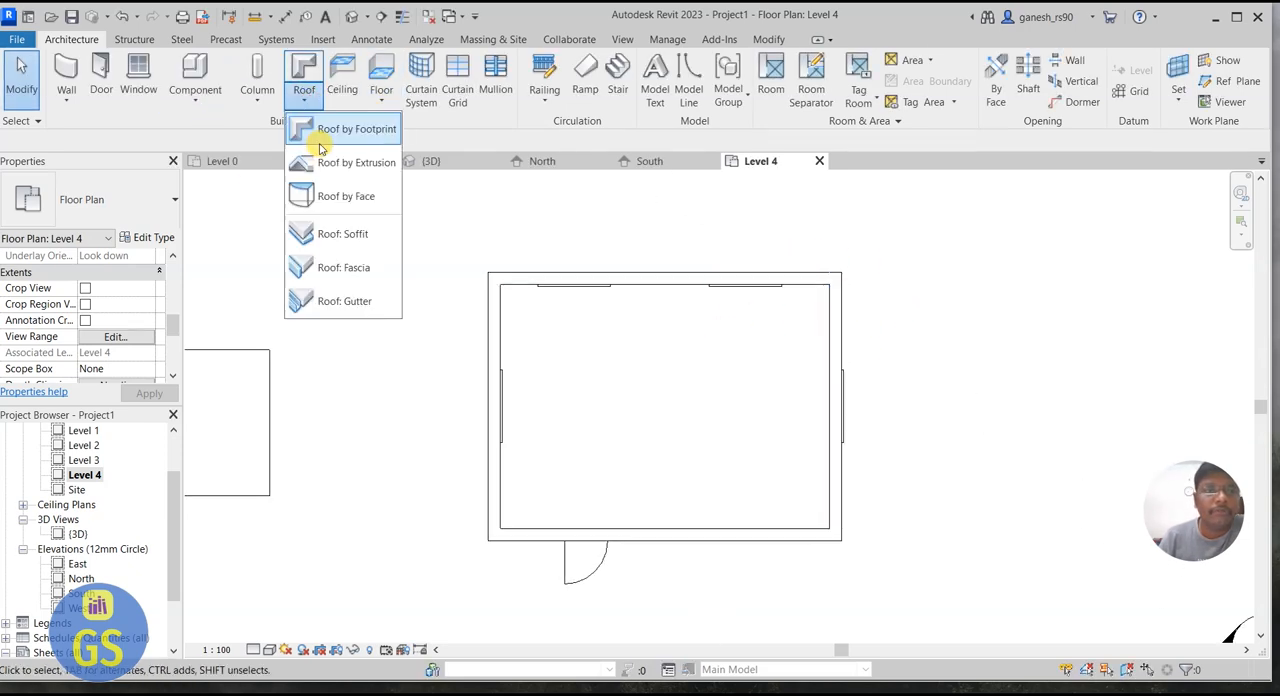
{"action": "left_click", "coordinate": [335, 133]}
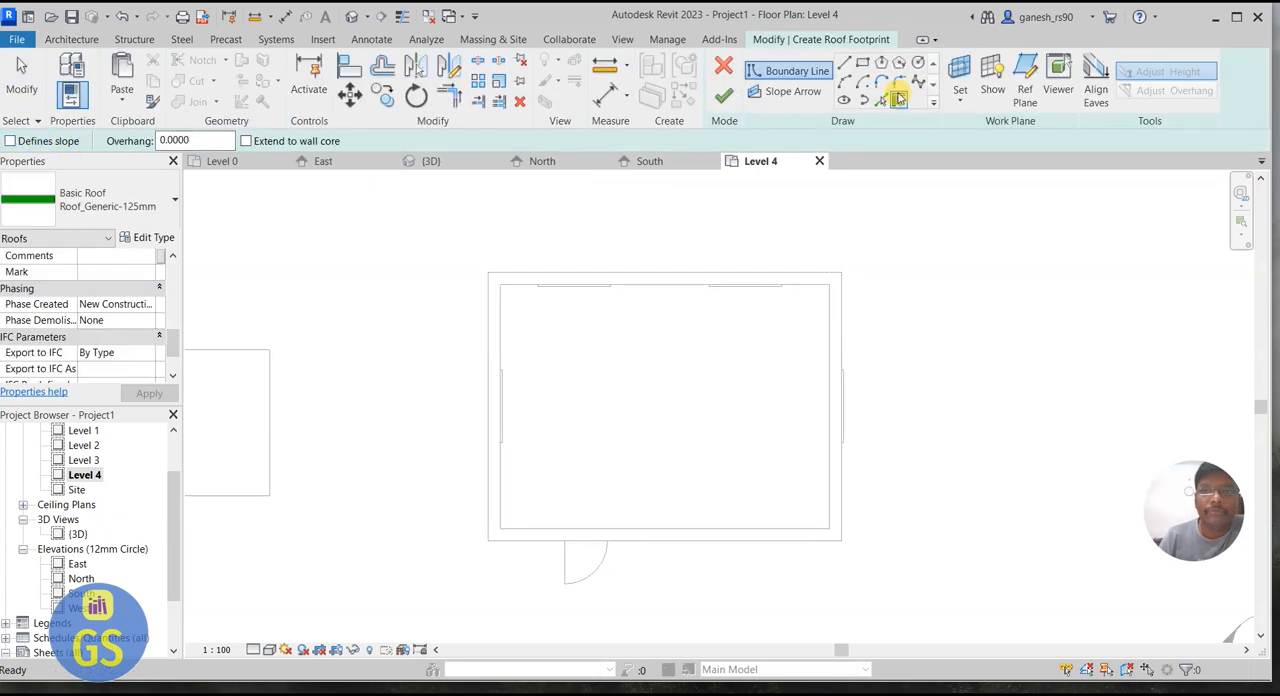
{"action": "left_click", "coordinate": [887, 101]}
{"action": "left_click", "coordinate": [728, 271]}
{"action": "left_click", "coordinate": [846, 322]}
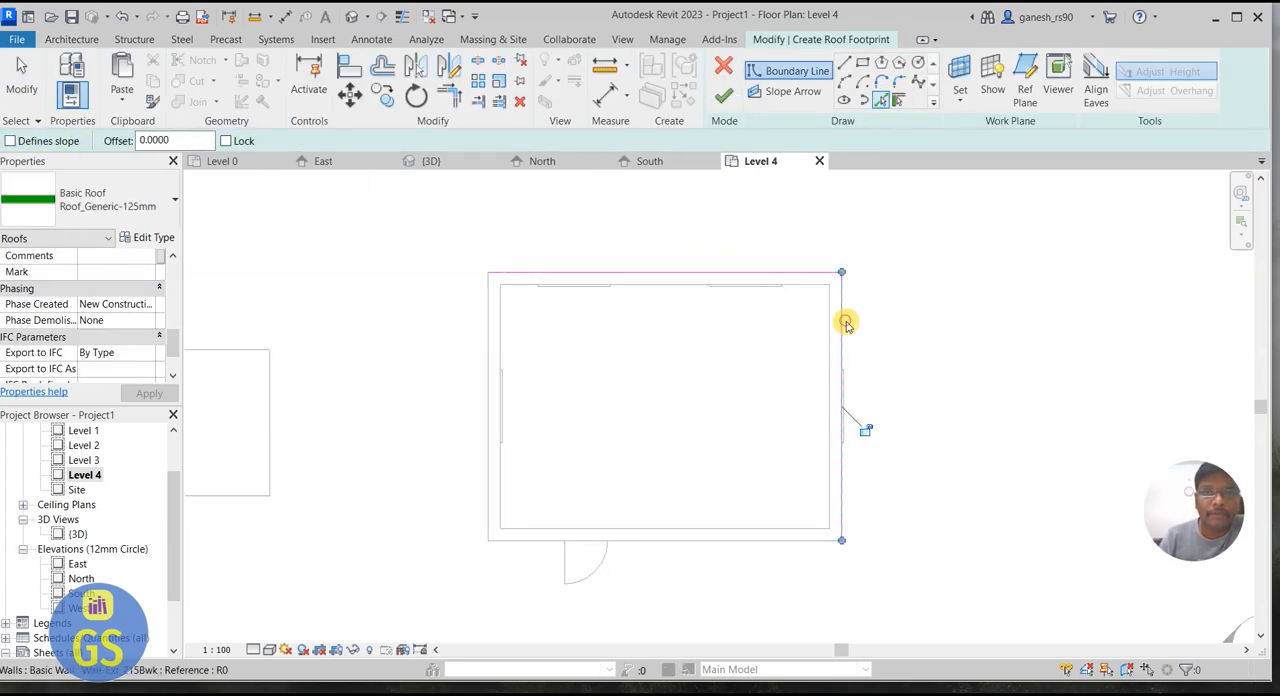
{"action": "left_click", "coordinate": [762, 533]}
{"action": "left_click", "coordinate": [485, 405]}
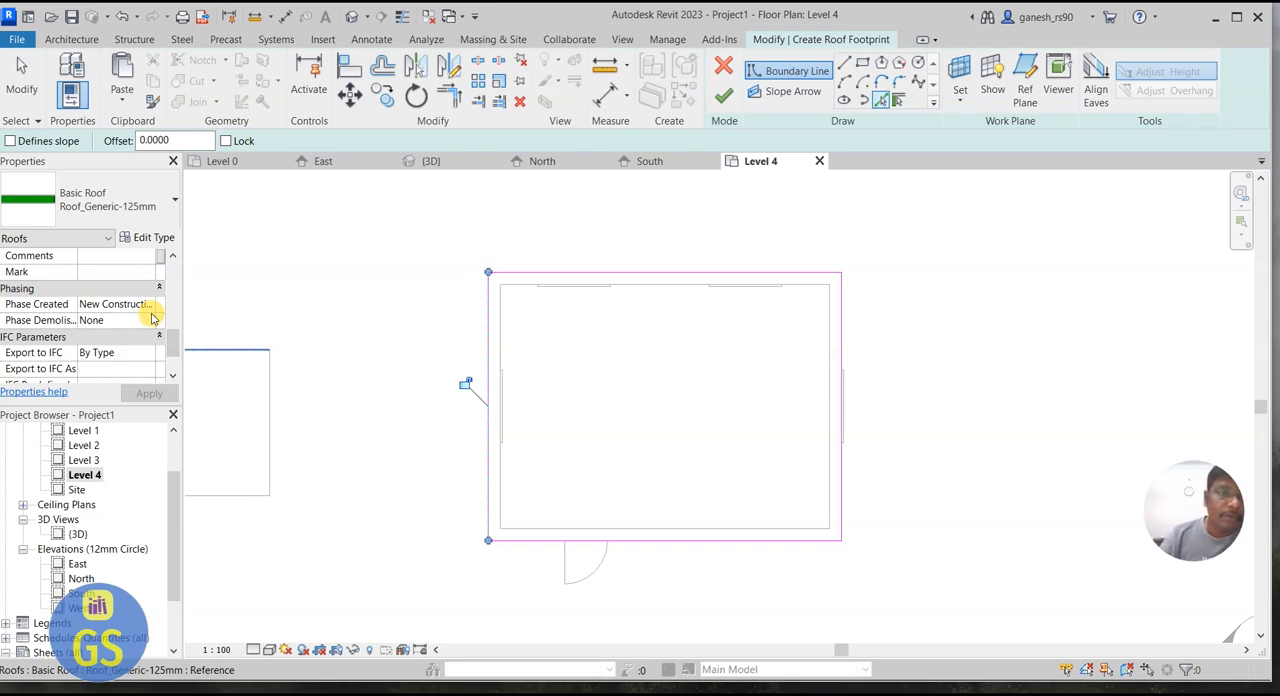
{"action": "scroll", "coordinate": [176, 320], "scroll_direction": "up", "scroll_amount": 3}
{"action": "left_click_drag", "start_coordinate": [178, 316], "coordinate": [181, 289]}
{"action": "scroll", "coordinate": [178, 287], "scroll_direction": "up", "scroll_amount": 5}
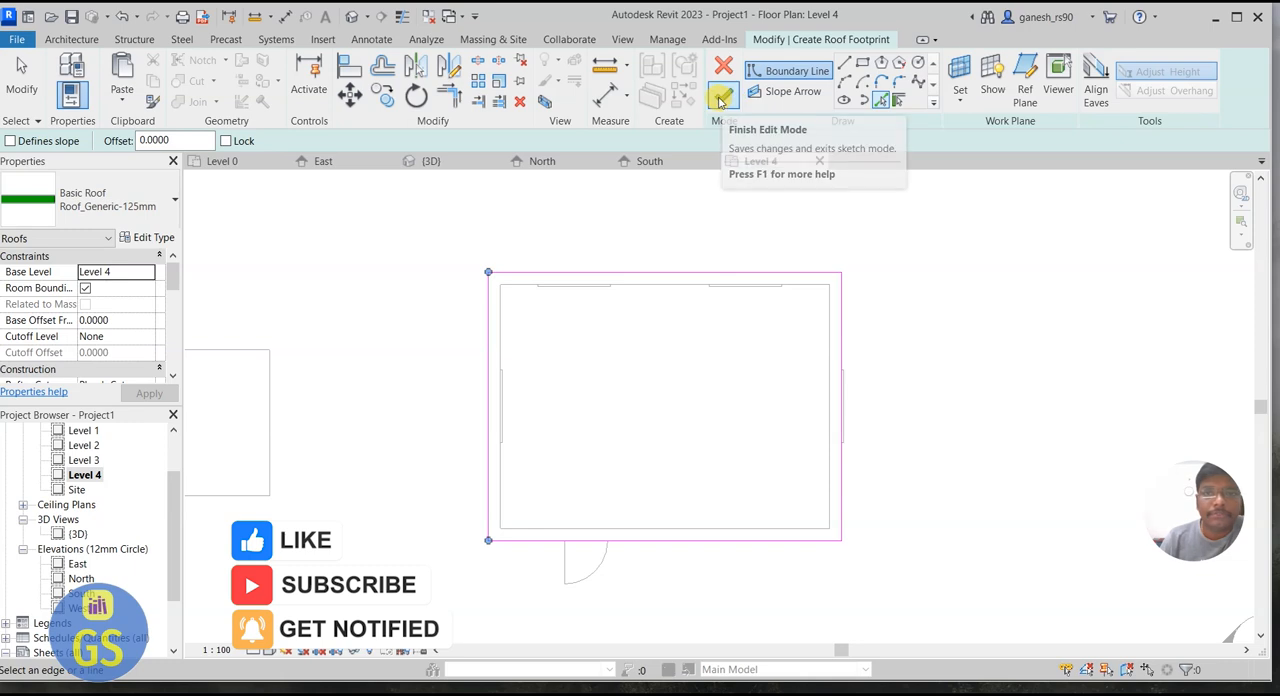
{"action": "left_click", "coordinate": [720, 97]}
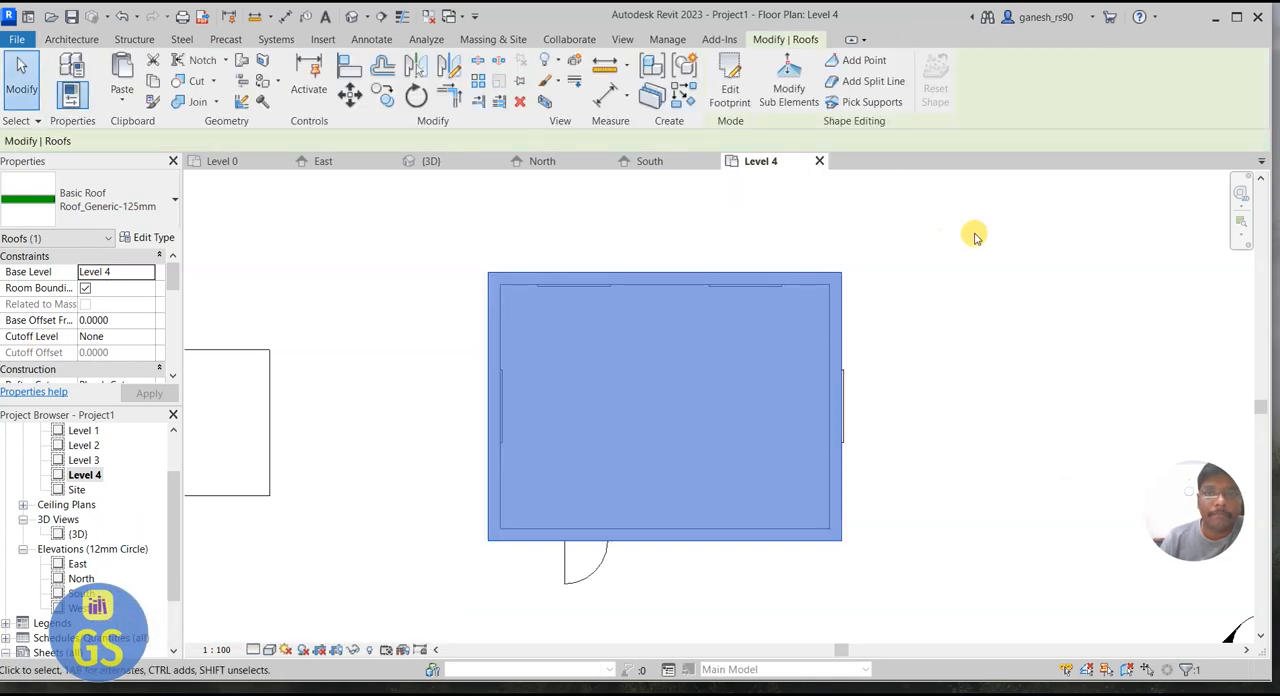
{"action": "left_click", "coordinate": [971, 234]}
Step: In the 3D view, try the Shaded and Consistent Colors visual styles and set the style to Realistic
{"action": "left_click", "coordinate": [425, 164]}
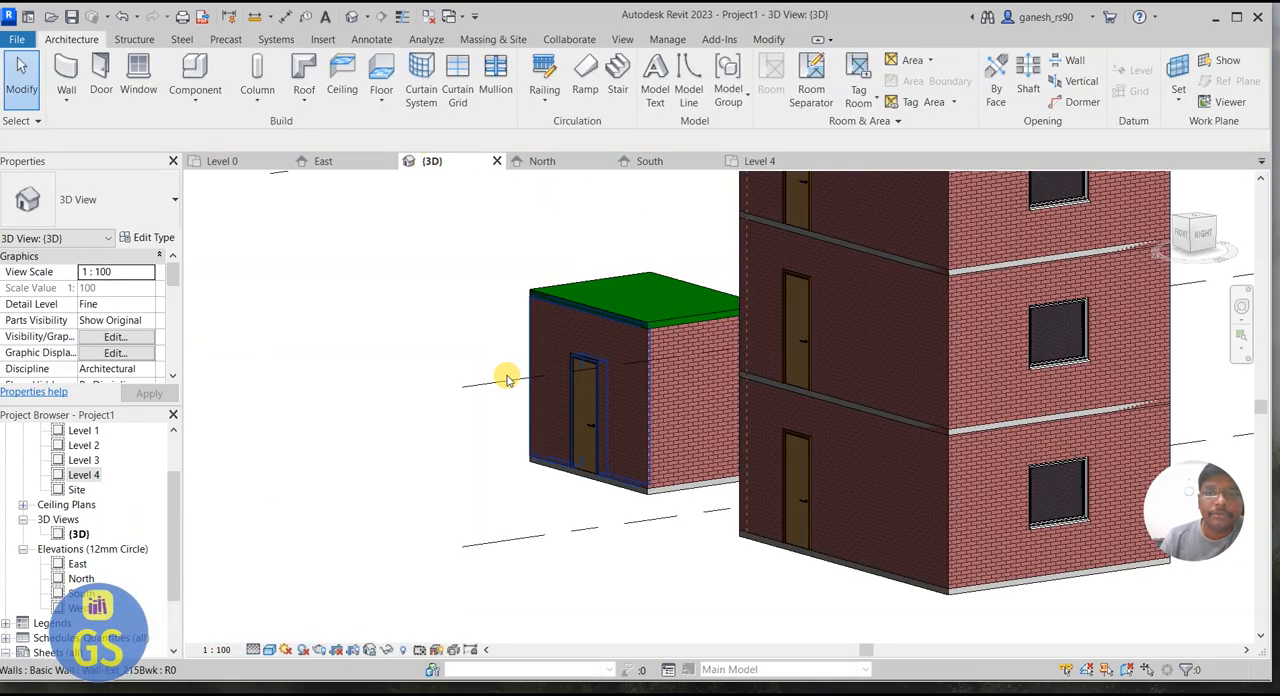
{"action": "scroll", "coordinate": [428, 528], "scroll_direction": "down", "scroll_amount": 3}
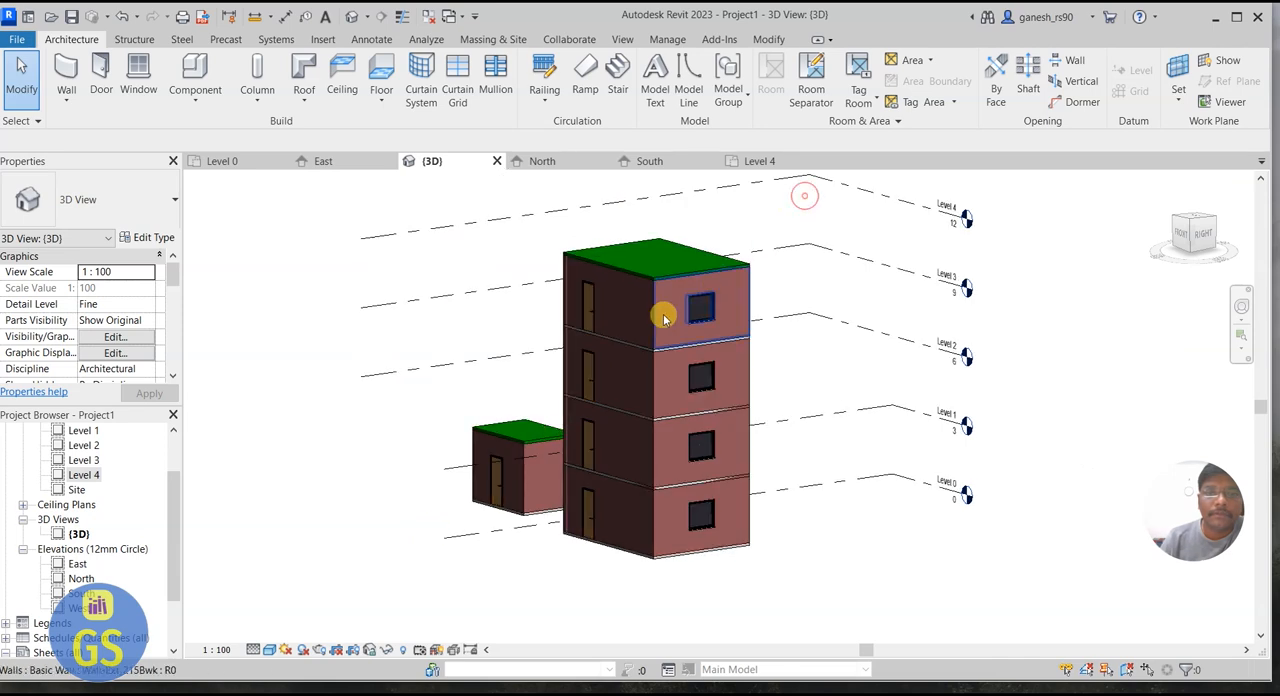
{"action": "scroll", "coordinate": [660, 232], "scroll_direction": "up", "scroll_amount": 5}
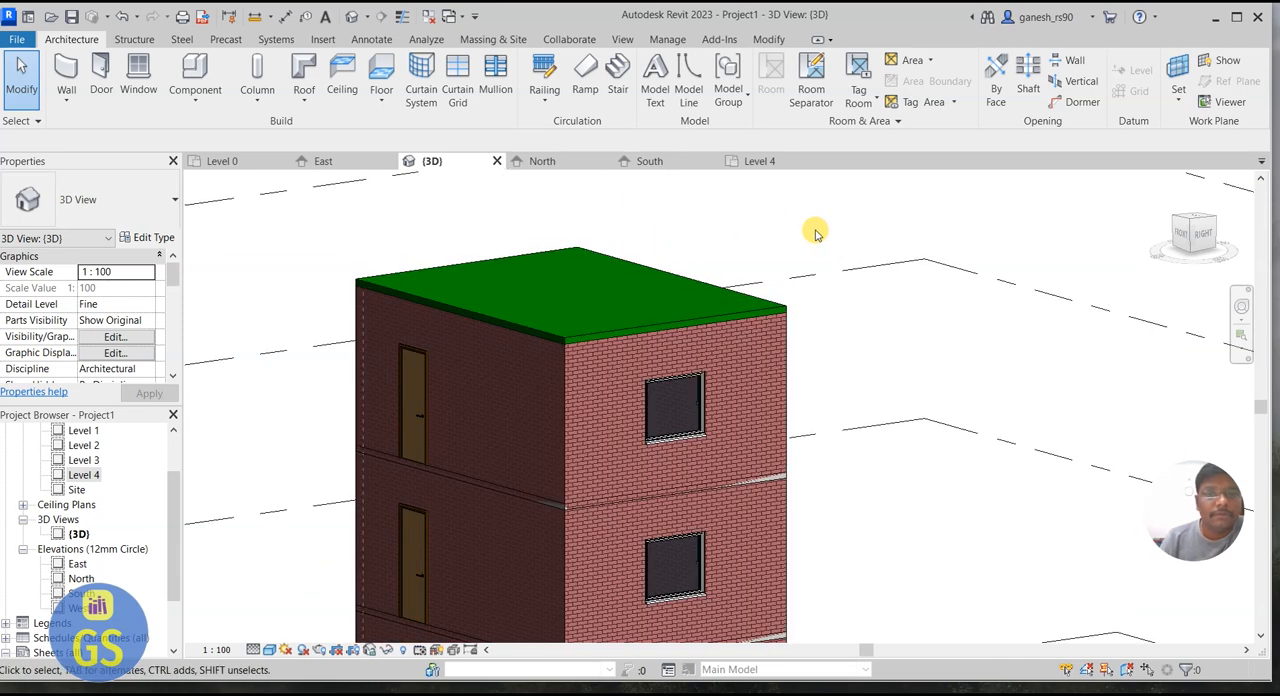
{"action": "scroll", "coordinate": [815, 232], "scroll_direction": "down", "scroll_amount": 4}
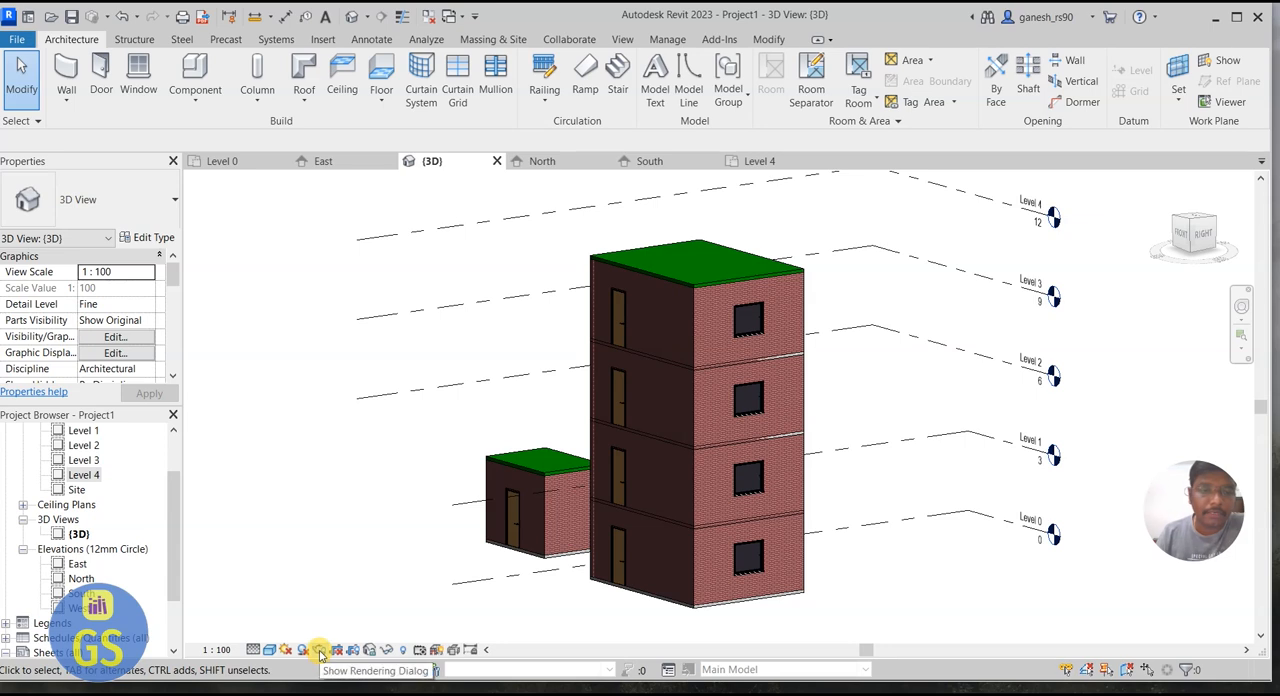
{"action": "left_click", "coordinate": [270, 650]}
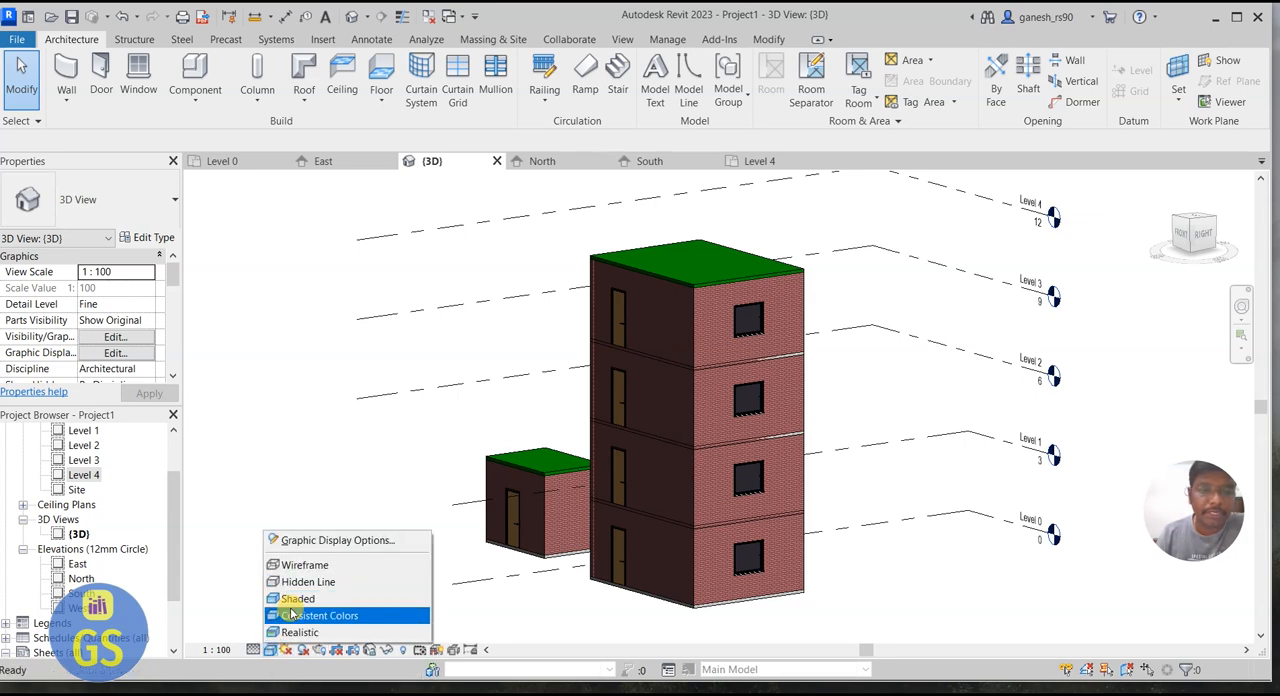
{"action": "left_click", "coordinate": [292, 603]}
{"action": "left_click", "coordinate": [272, 650]}
{"action": "left_click", "coordinate": [285, 622]}
{"action": "left_click", "coordinate": [272, 650]}
{"action": "left_click", "coordinate": [272, 632]}
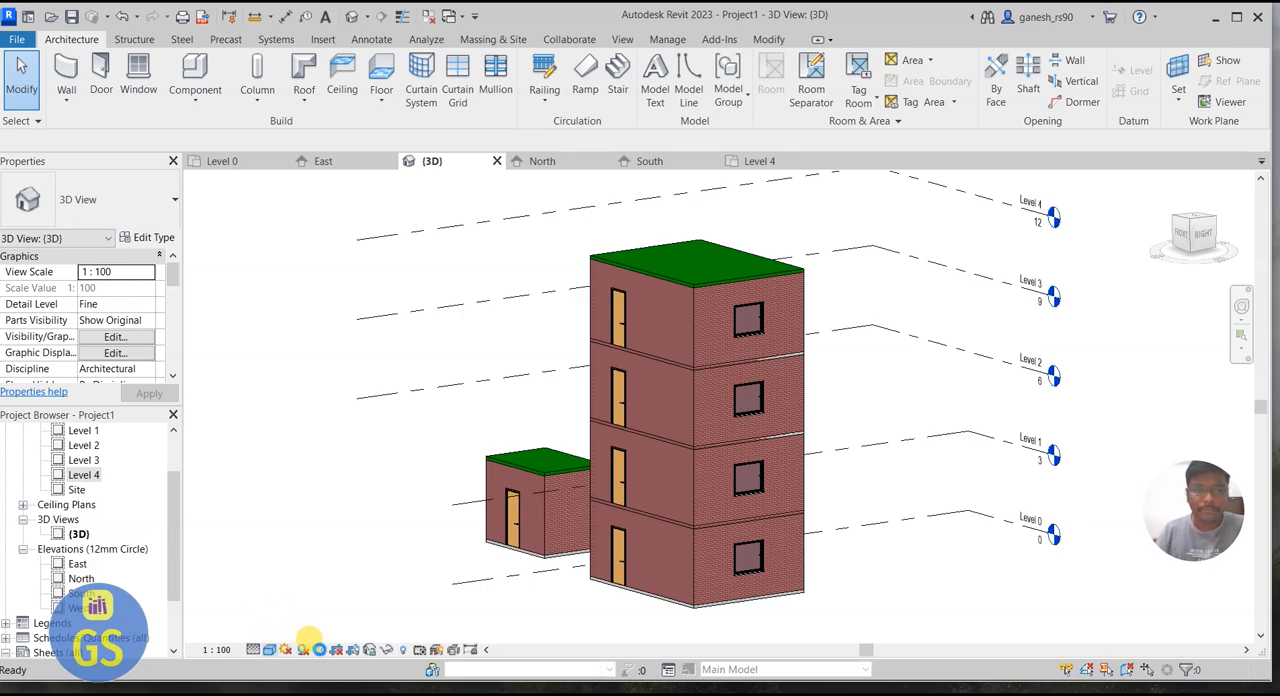
Step: Examine the brick texture, windows, doors and roof of the four-storey building up close and as a whole in the 3D view
{"action": "scroll", "coordinate": [766, 306], "scroll_direction": "up", "scroll_amount": 6}
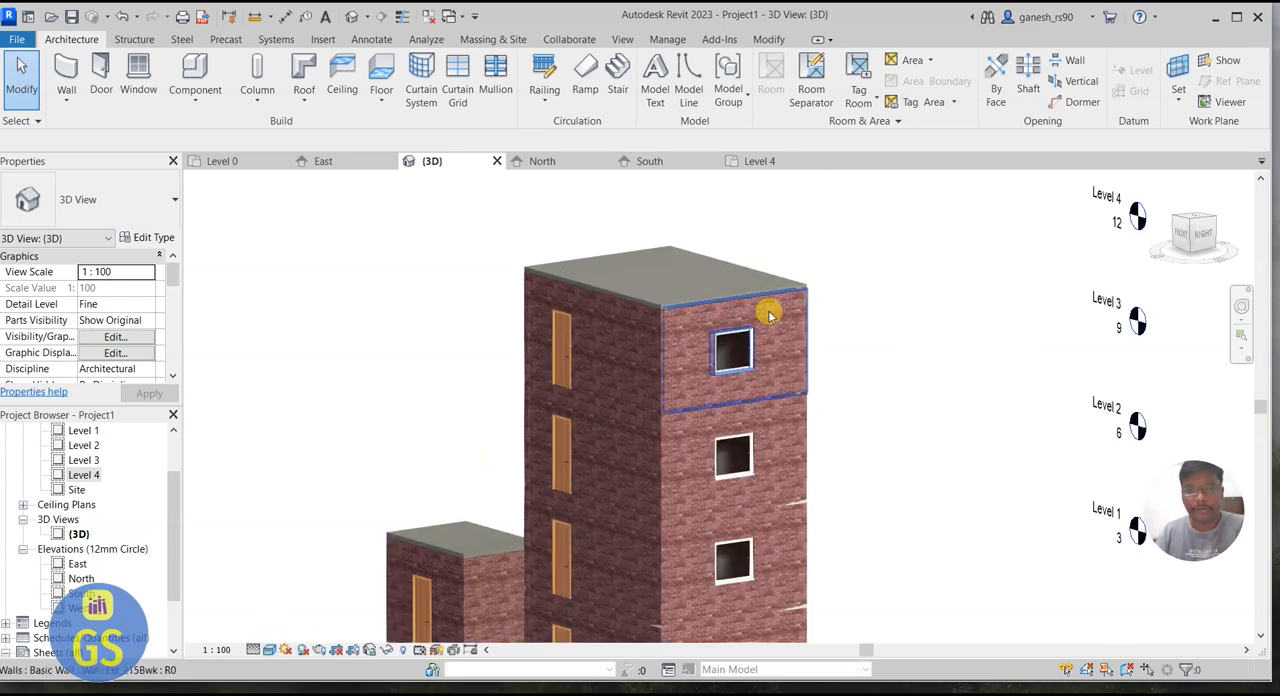
{"action": "scroll", "coordinate": [766, 268], "scroll_direction": "up", "scroll_amount": 5}
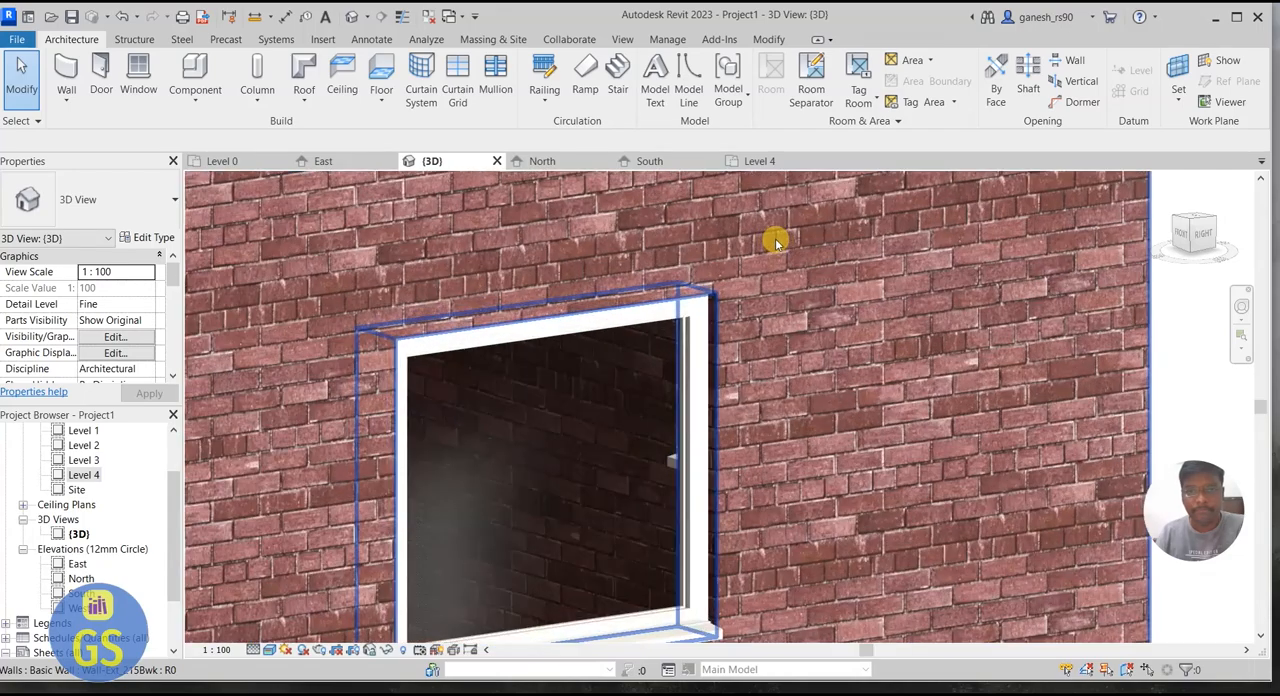
{"action": "scroll", "coordinate": [923, 326], "scroll_direction": "up", "scroll_amount": 3}
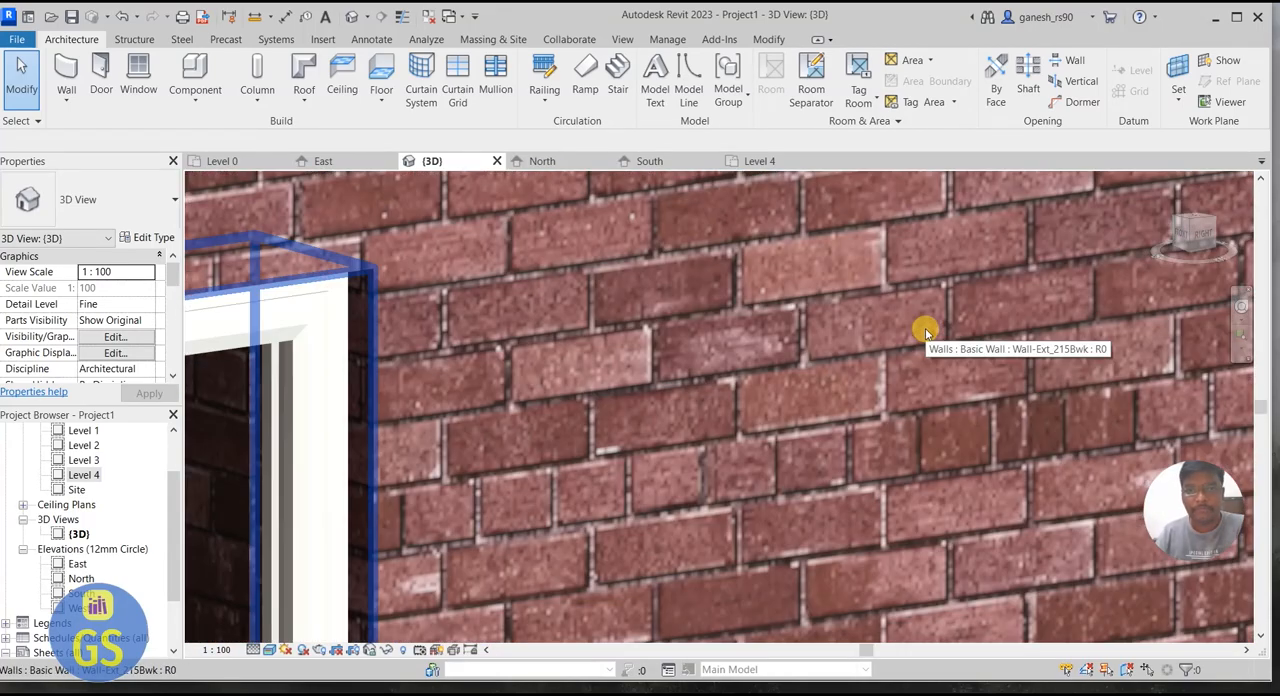
{"action": "scroll", "coordinate": [792, 360], "scroll_direction": "down", "scroll_amount": 2}
{"action": "scroll", "coordinate": [790, 365], "scroll_direction": "down", "scroll_amount": 2}
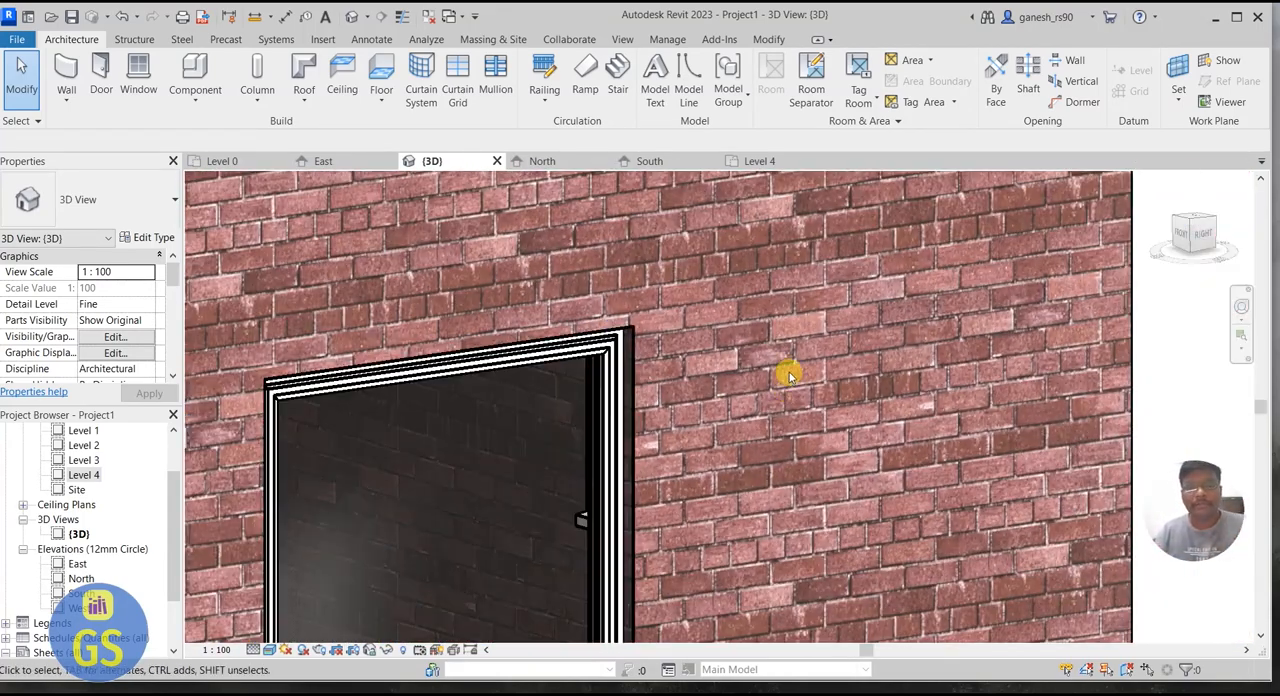
{"action": "scroll", "coordinate": [790, 373], "scroll_direction": "down", "scroll_amount": 8}
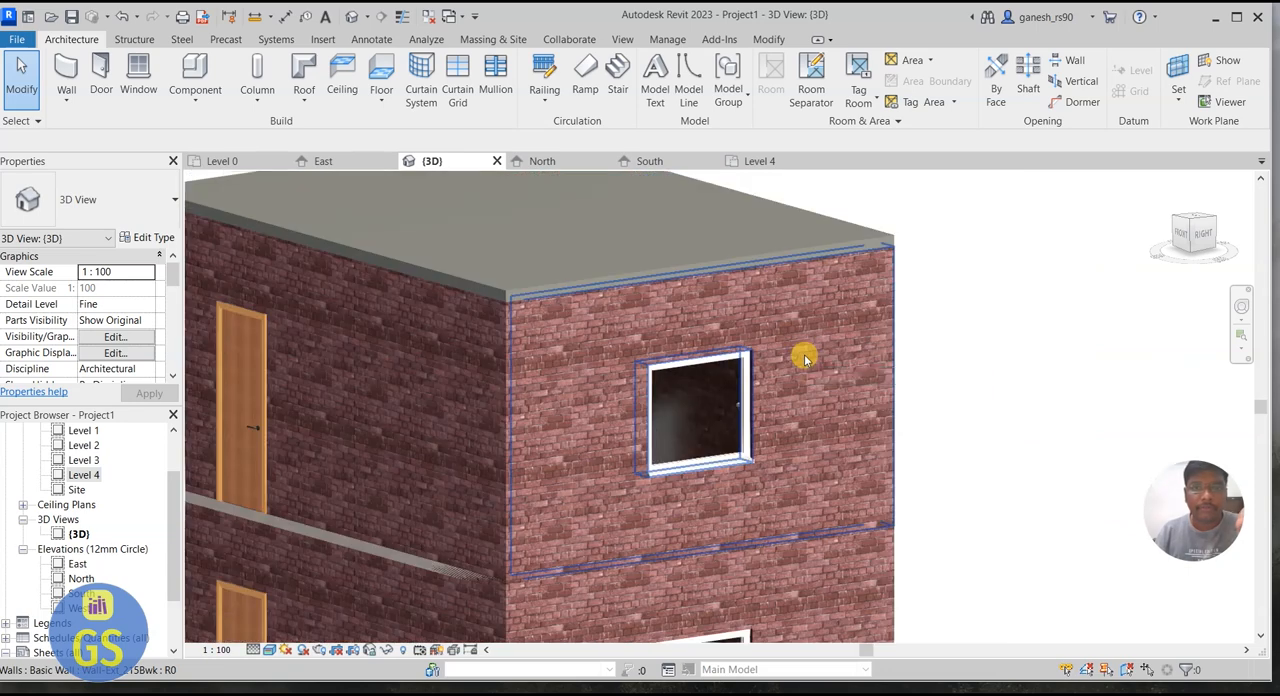
{"action": "scroll", "coordinate": [703, 210], "scroll_direction": "down", "scroll_amount": 5}
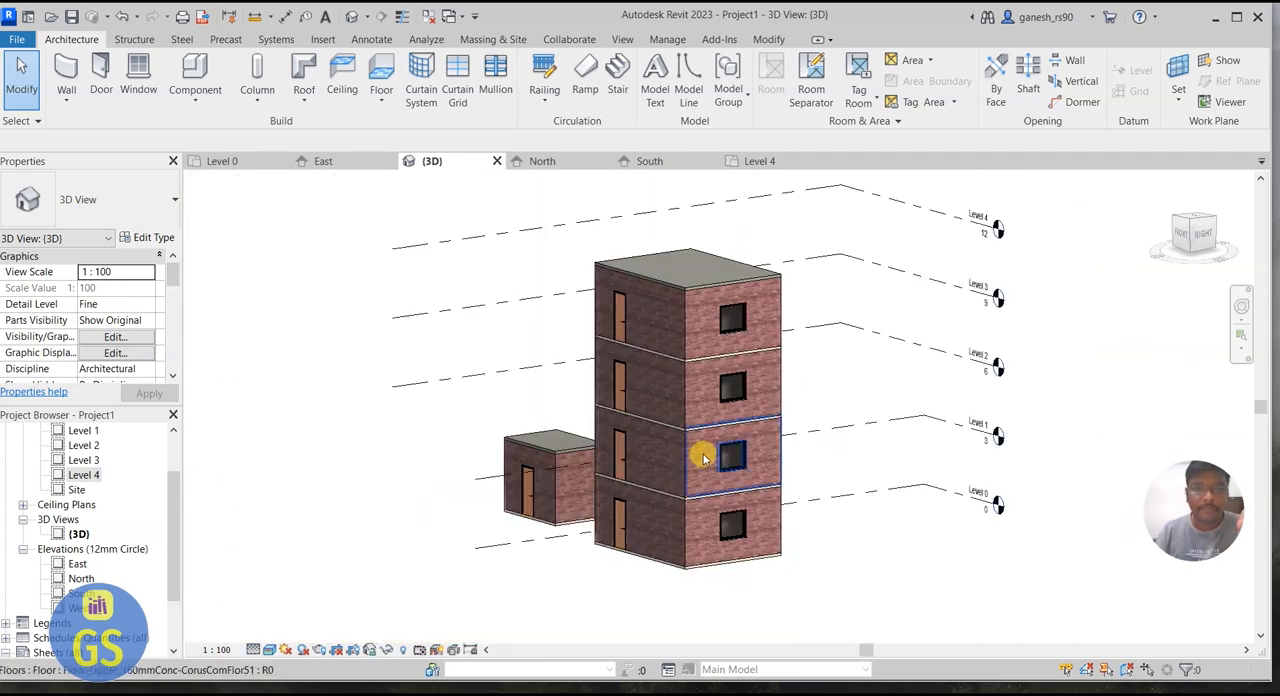
{"action": "scroll", "coordinate": [700, 428], "scroll_direction": "up", "scroll_amount": 5}
{"action": "scroll", "coordinate": [910, 251], "scroll_direction": "up", "scroll_amount": 1}
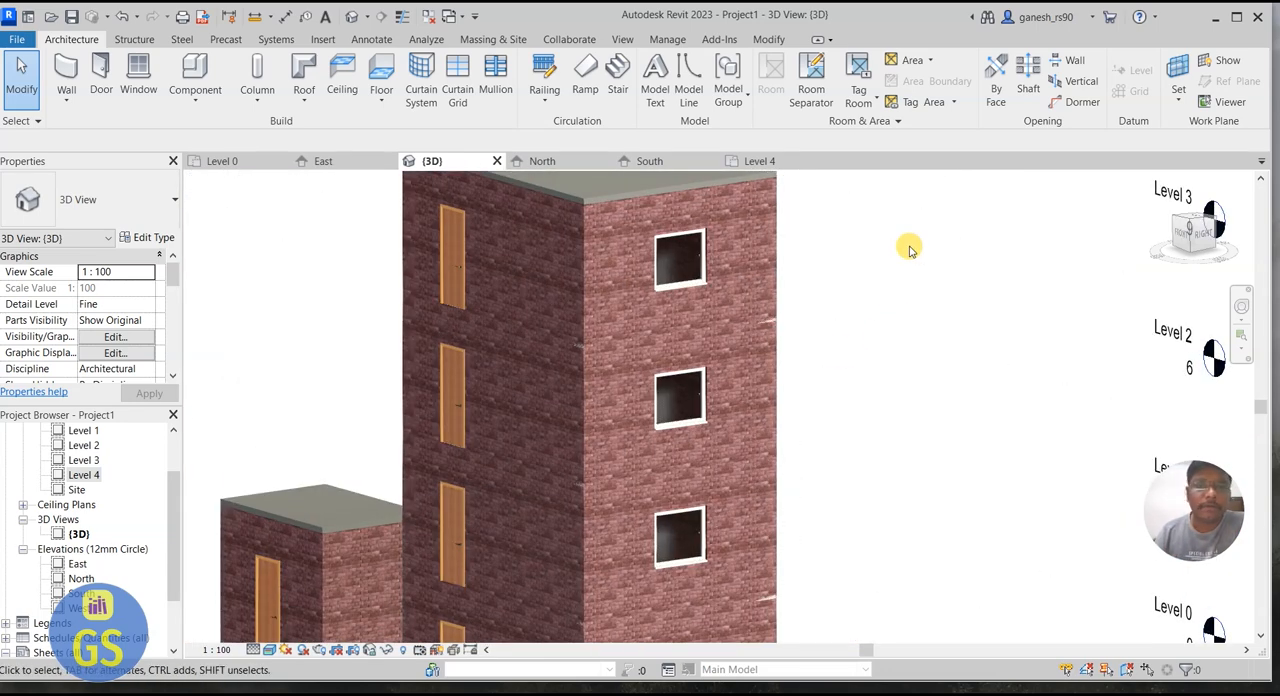